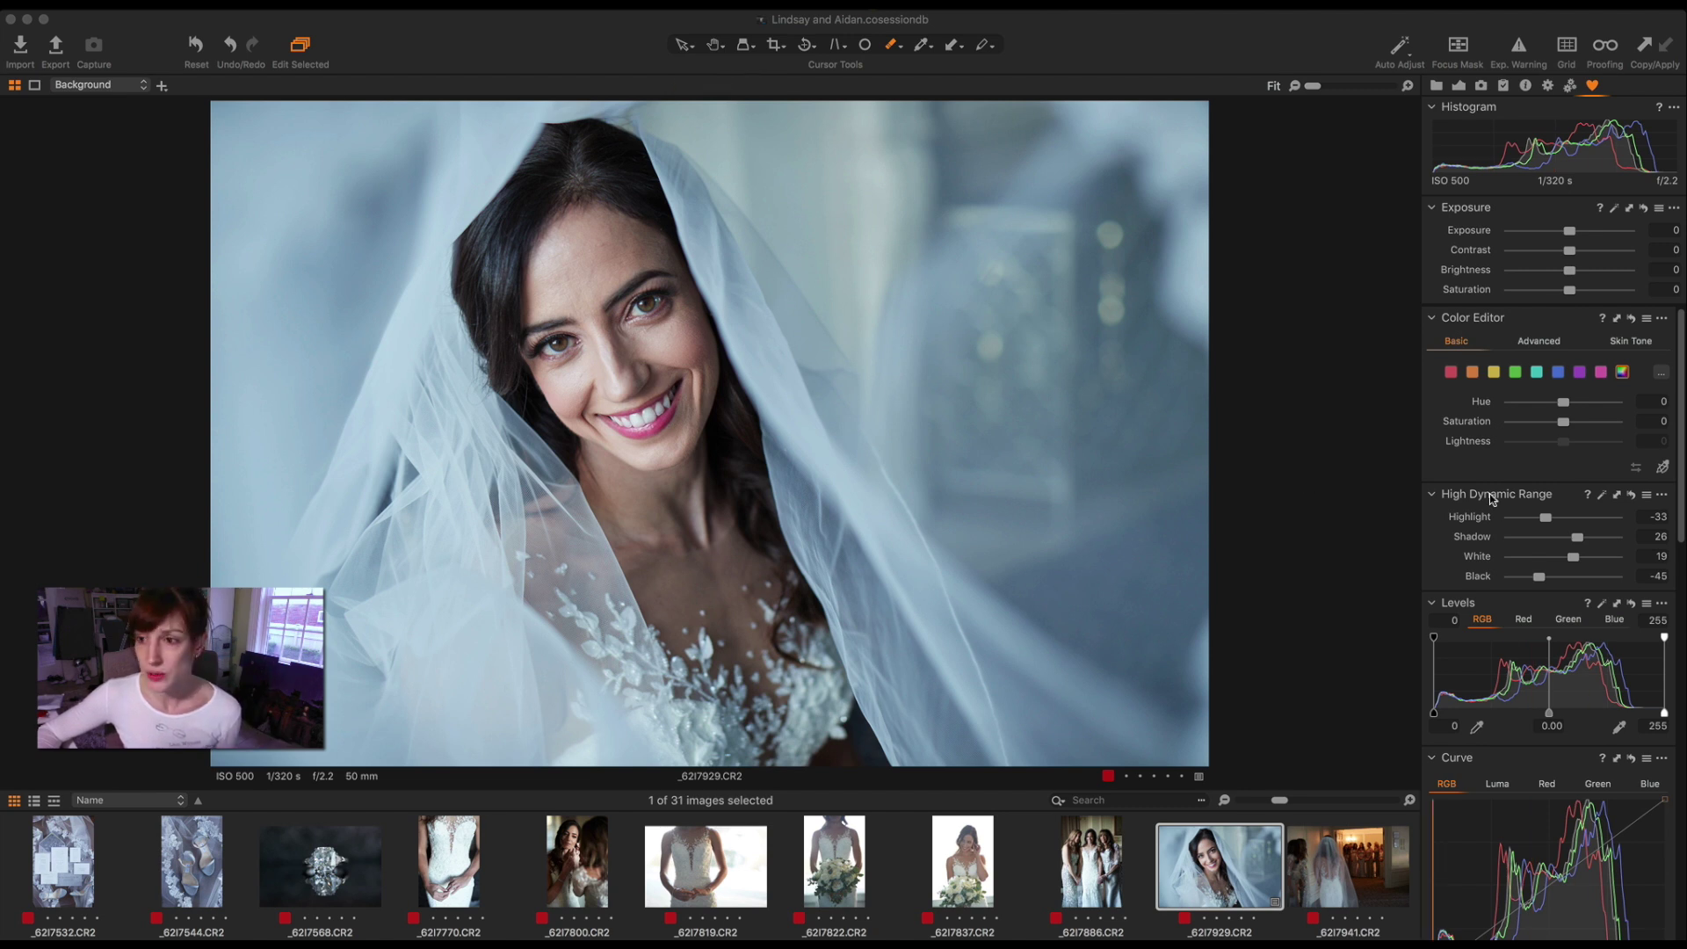
Reset High Dynamic Range Highlight, Shadow, White and Black to 0 on _62I7929.CR2.
click(1637, 497)
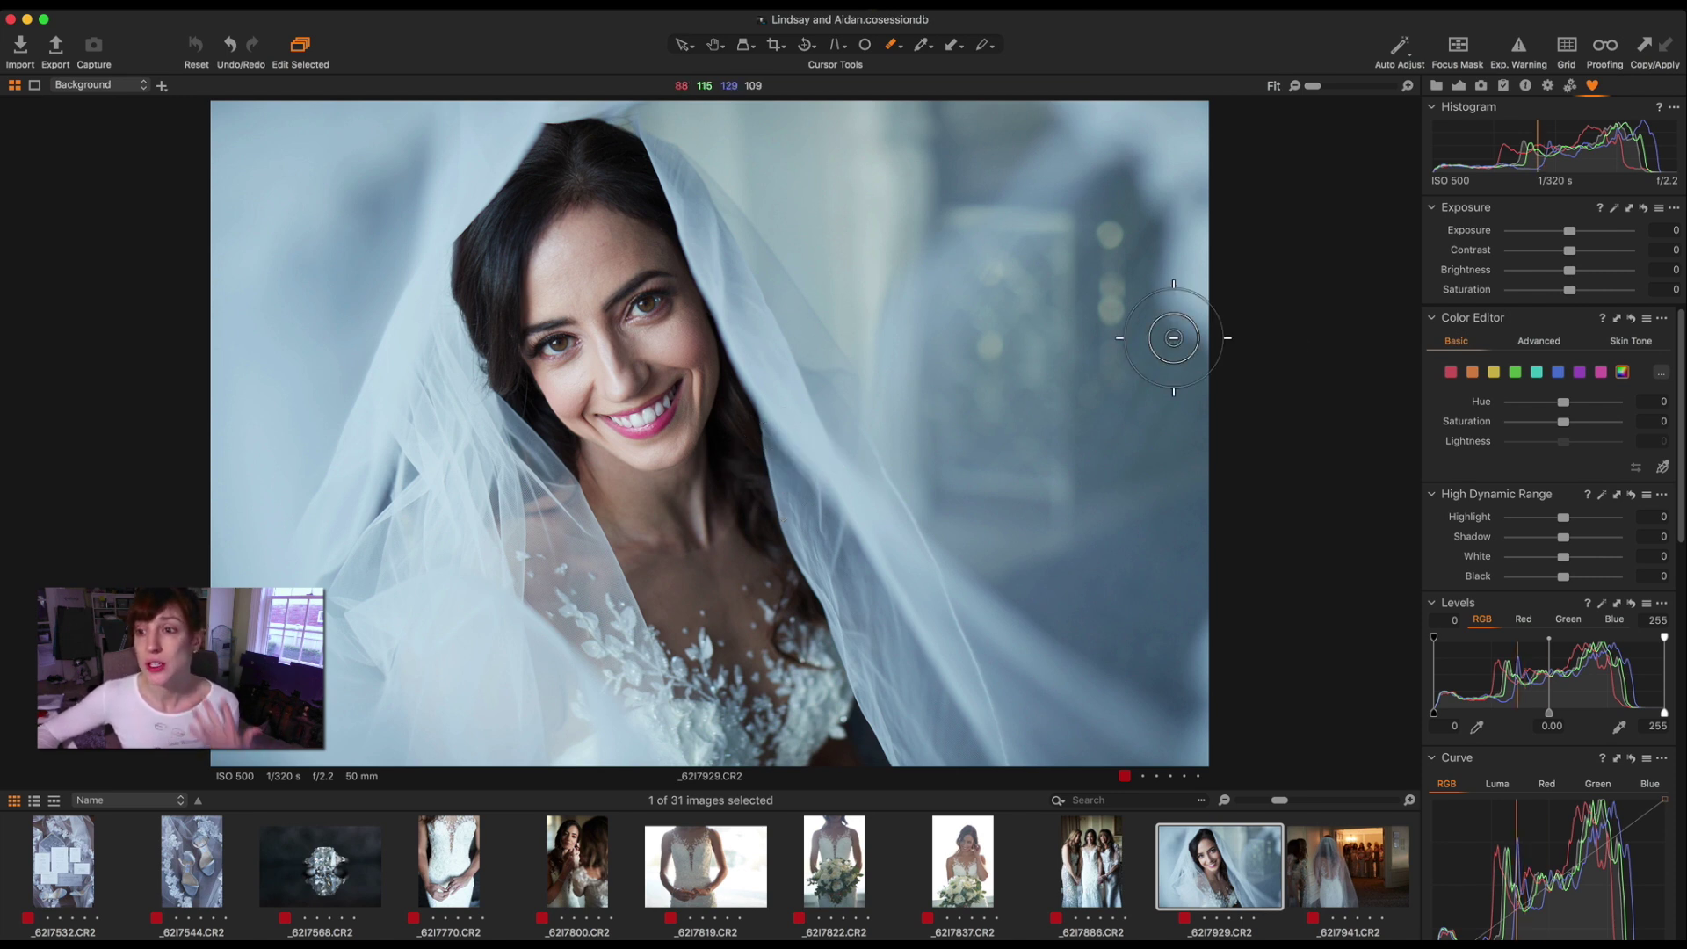
Show the Color Editor's Skin Tone controls for the bride close-up _62I7929.CR2.
scroll(1557, 445, down, 5)
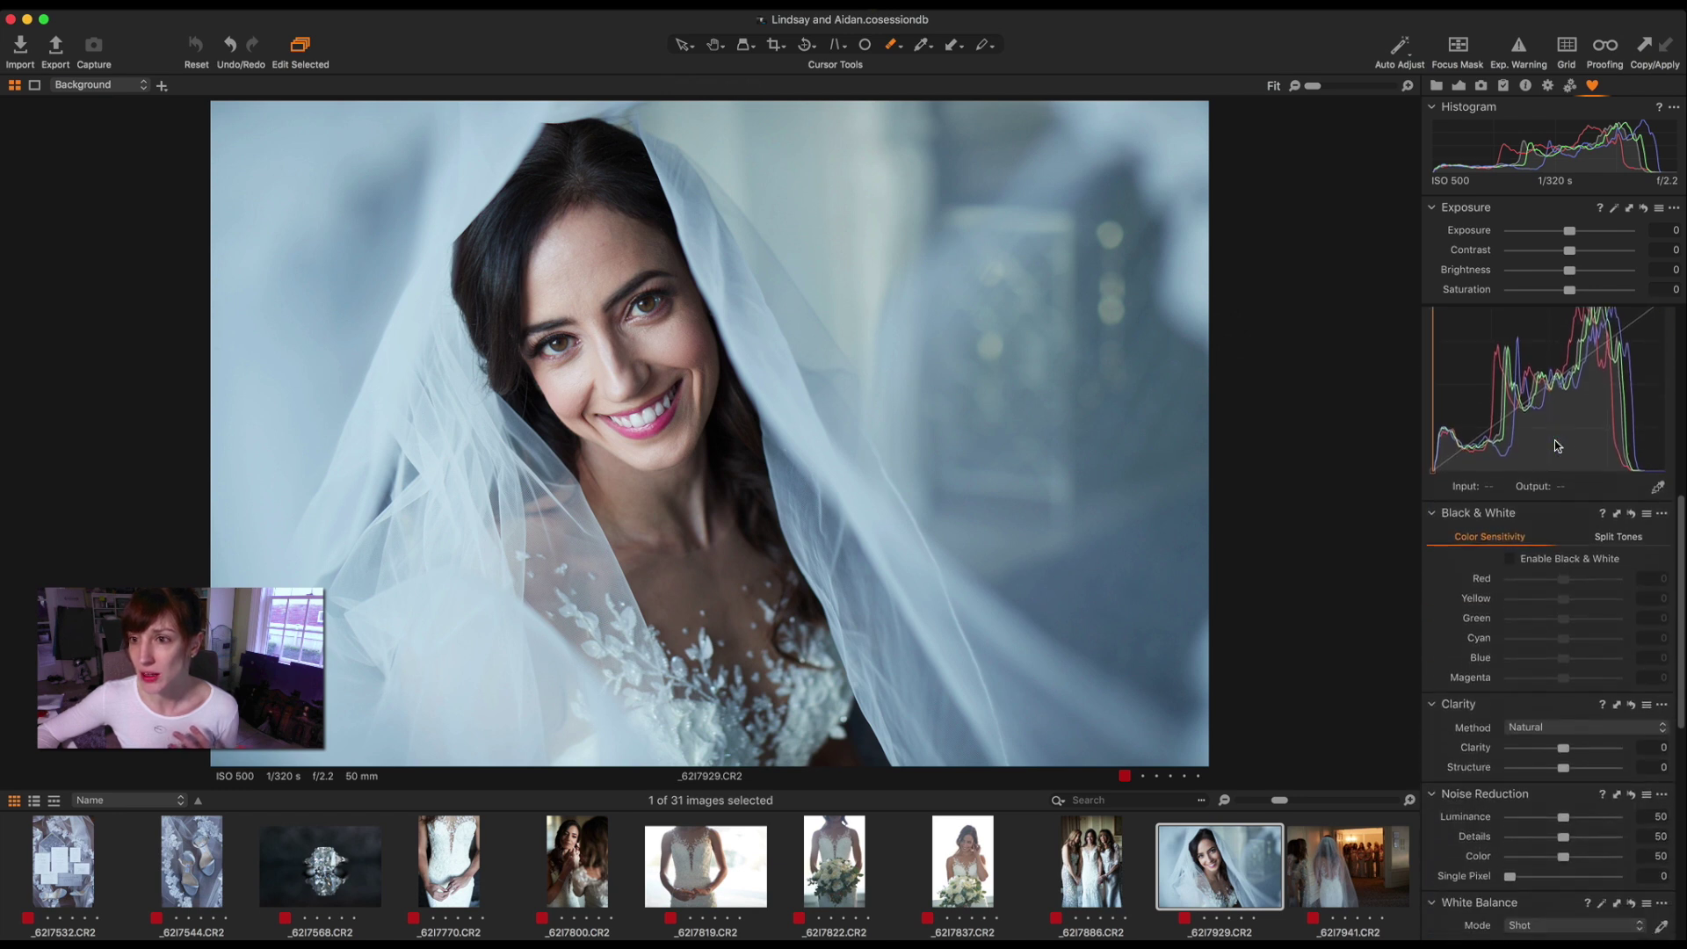
scroll(1557, 445, up, 5)
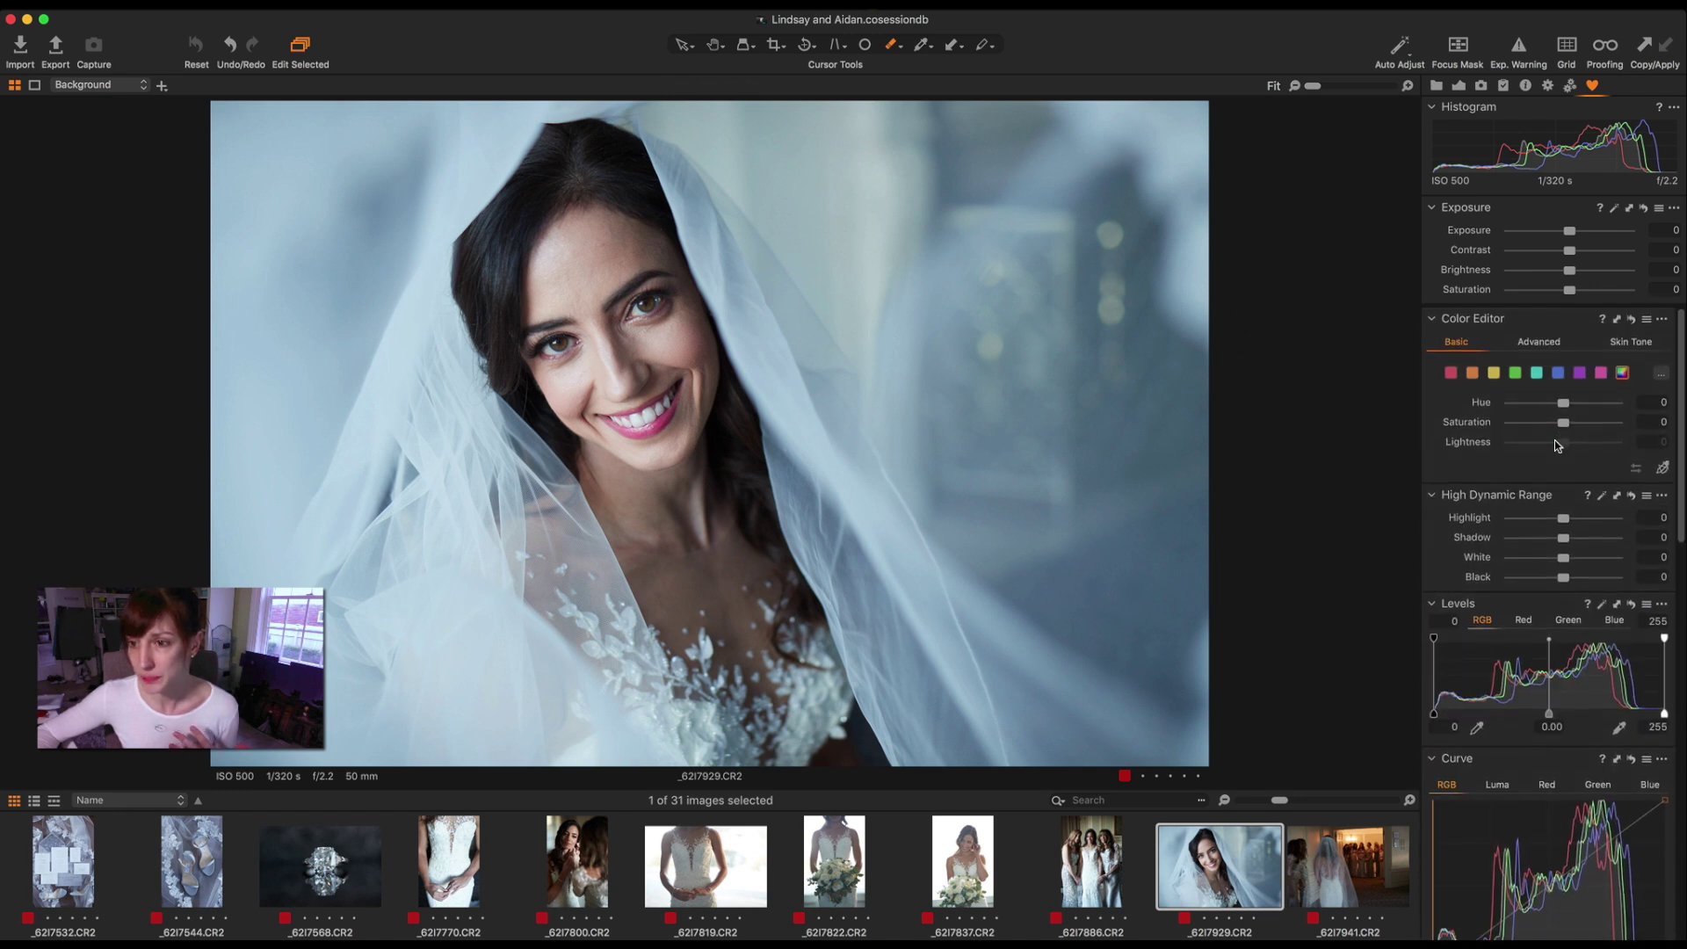
click(1635, 342)
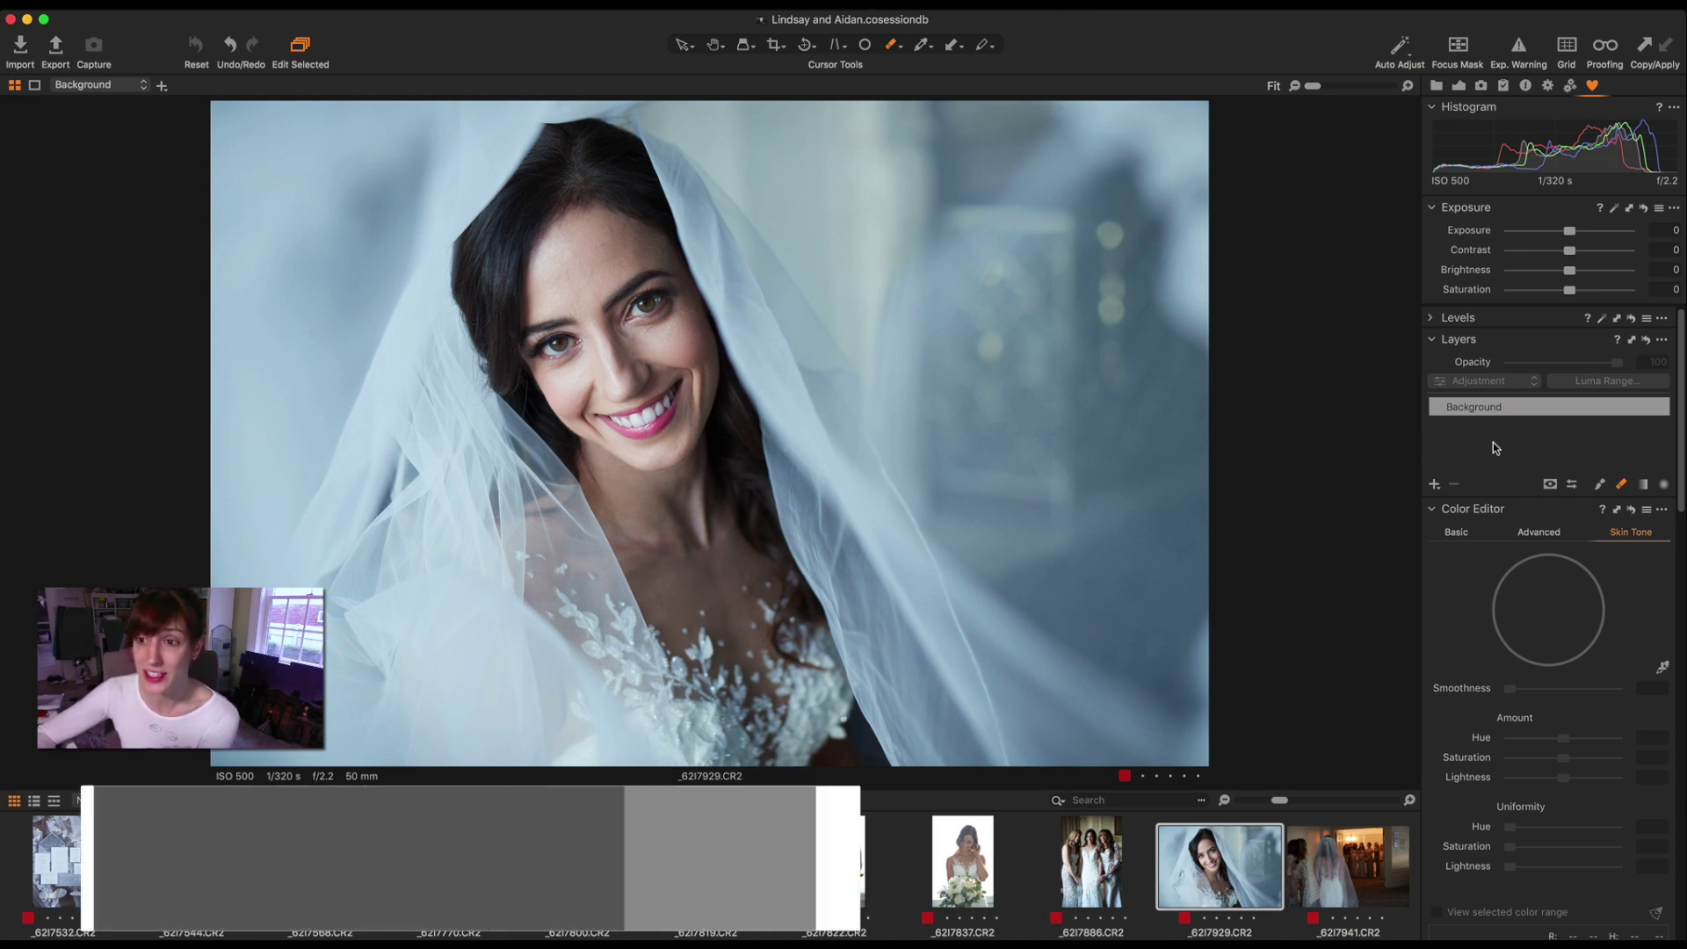
Add Layer 1 above Background at 100% opacity, dismissing the layer-type menu without adding another.
click(1434, 484)
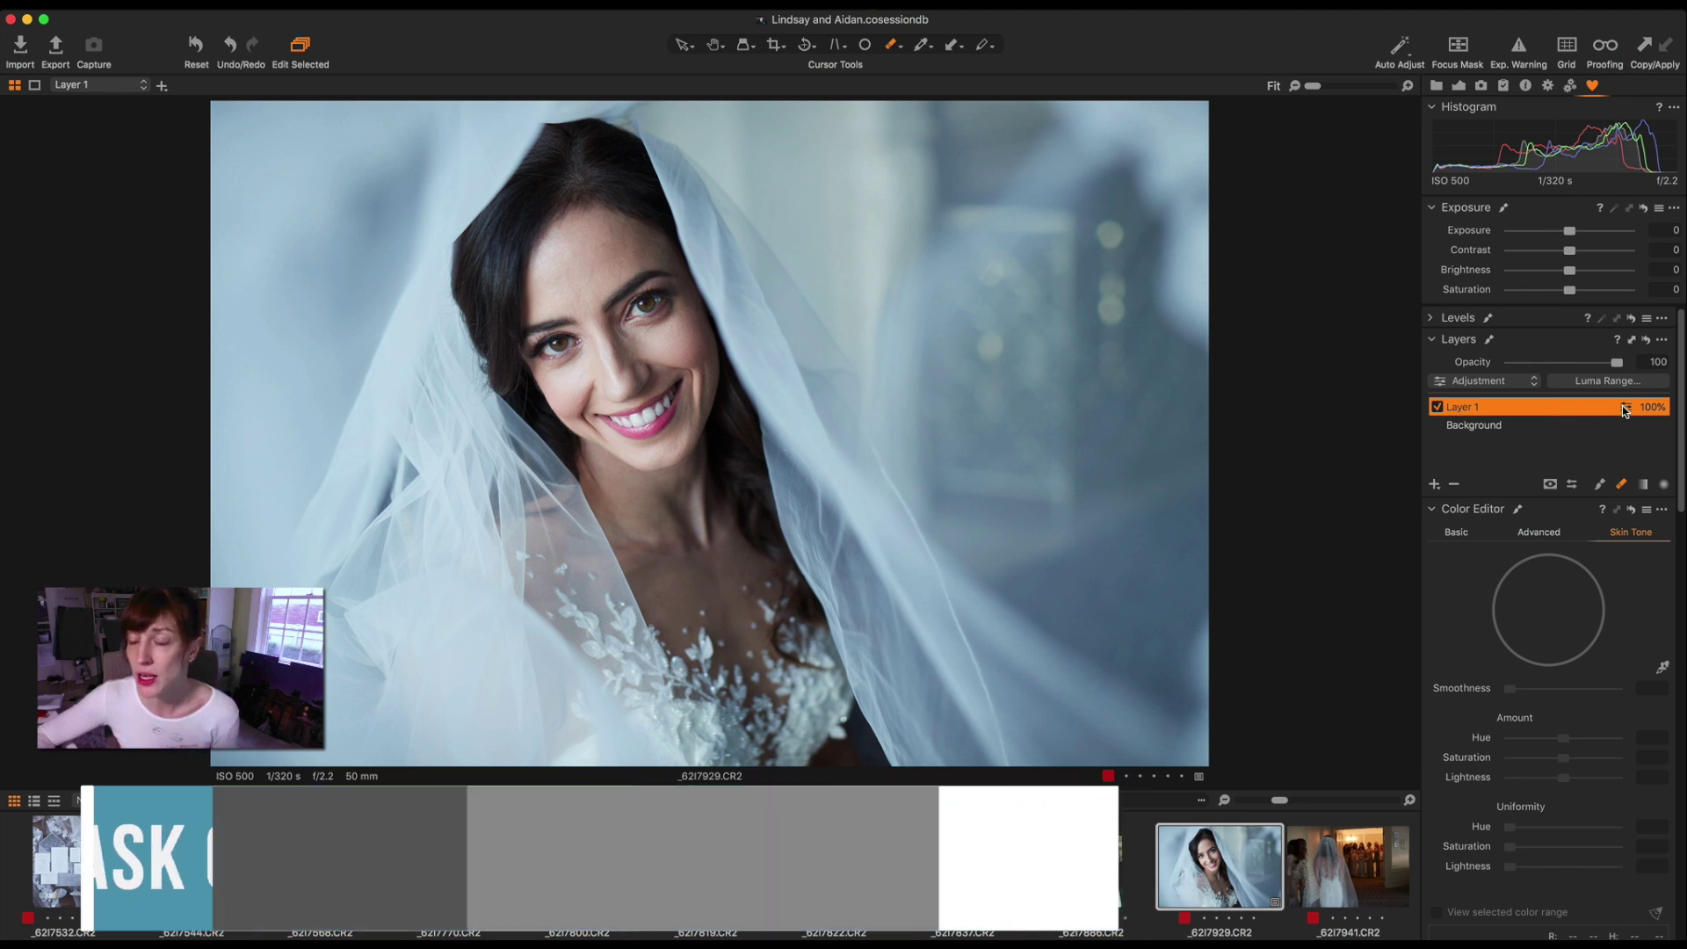
click(1434, 484)
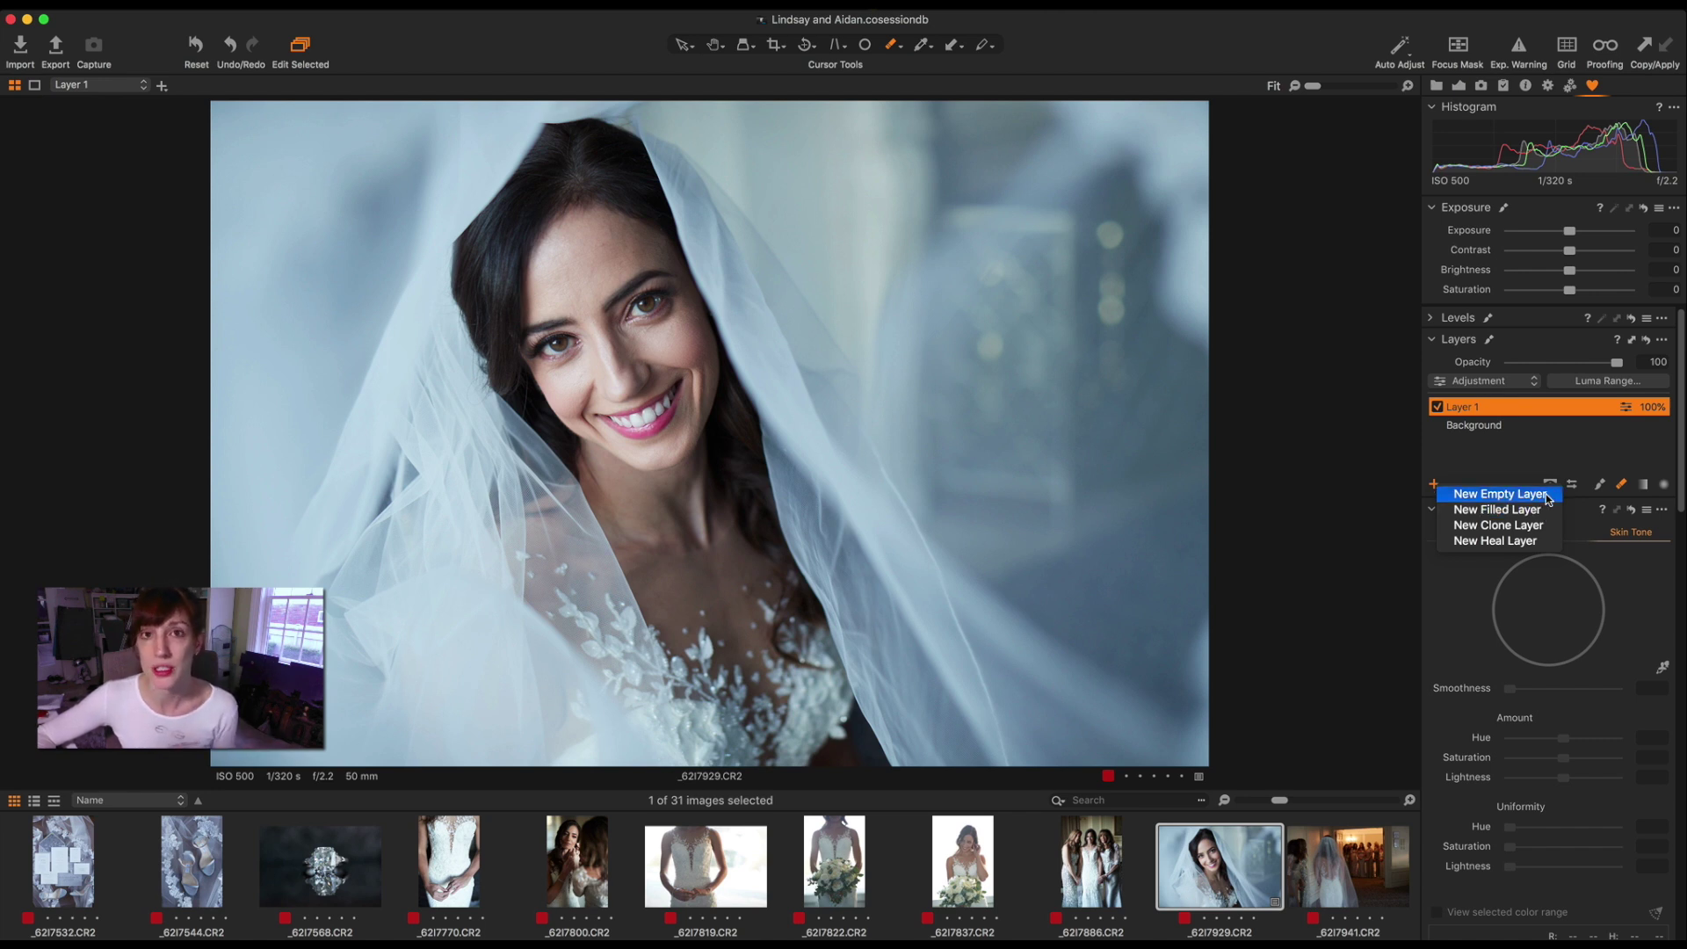
key(Escape)
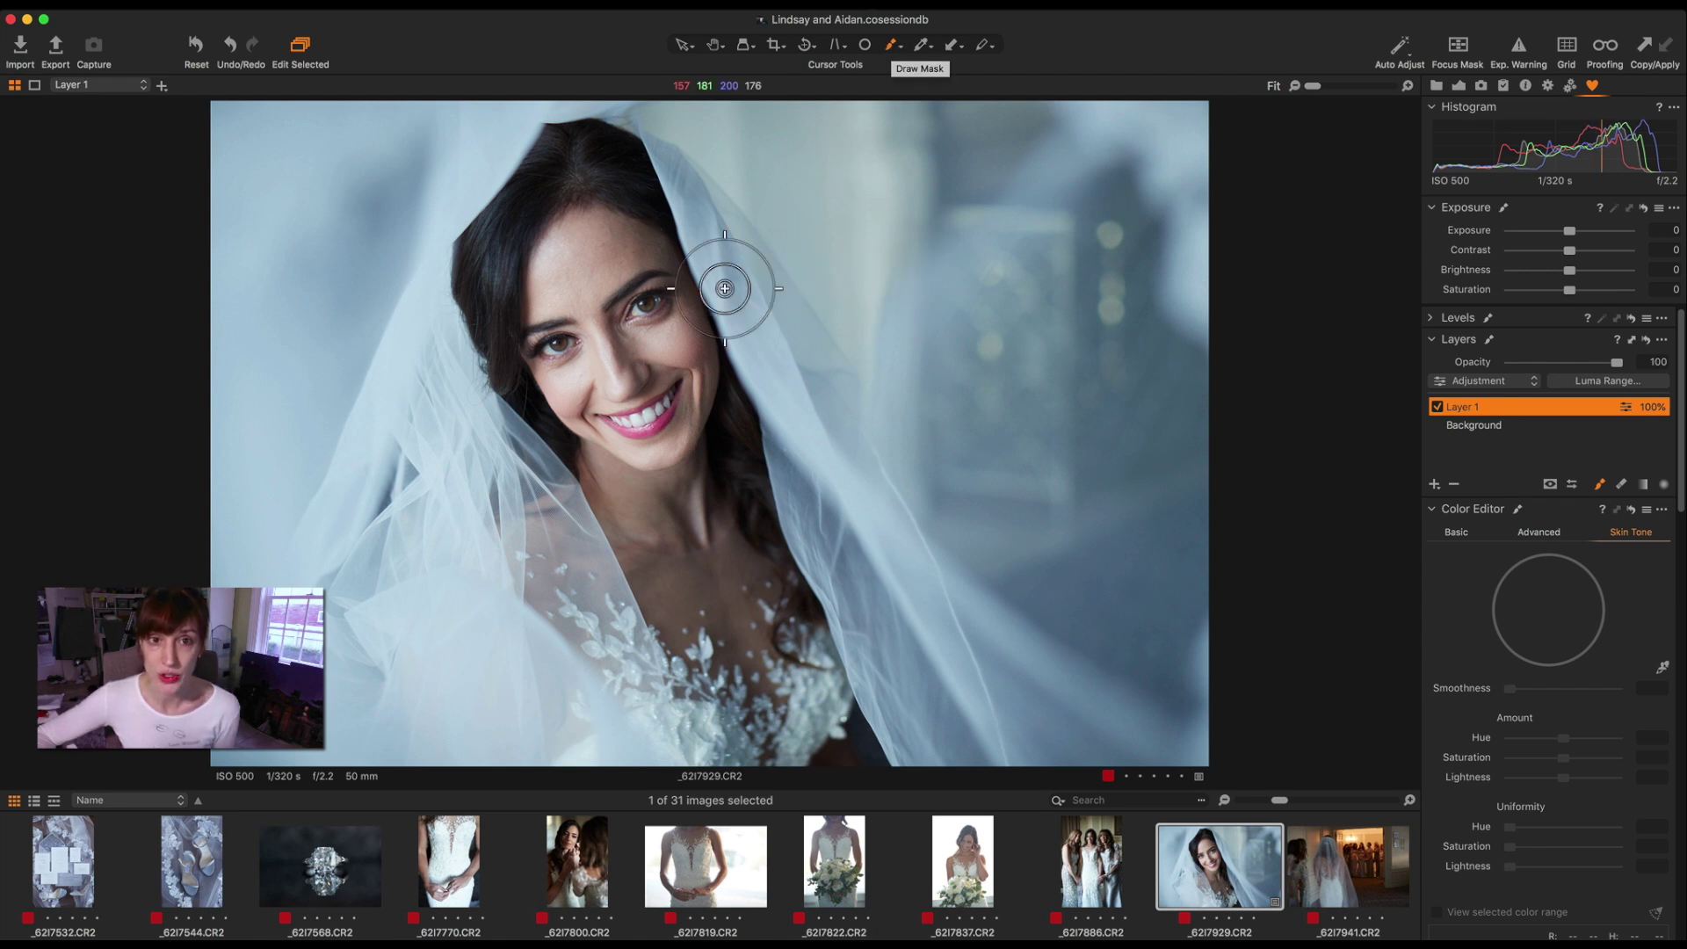
mouse_move(617, 241)
mouse_down()
mouse_move(565, 238)
mouse_move(592, 256)
mouse_move(553, 281)
mouse_move(551, 251)
mouse_move(563, 281)
mouse_move(648, 264)
mouse_move(677, 320)
mouse_move(632, 369)
mouse_move(685, 413)
mouse_move(595, 445)
mouse_move(565, 378)
mouse_move(571, 393)
mouse_move(578, 290)
mouse_move(393, 336)
mouse_up()
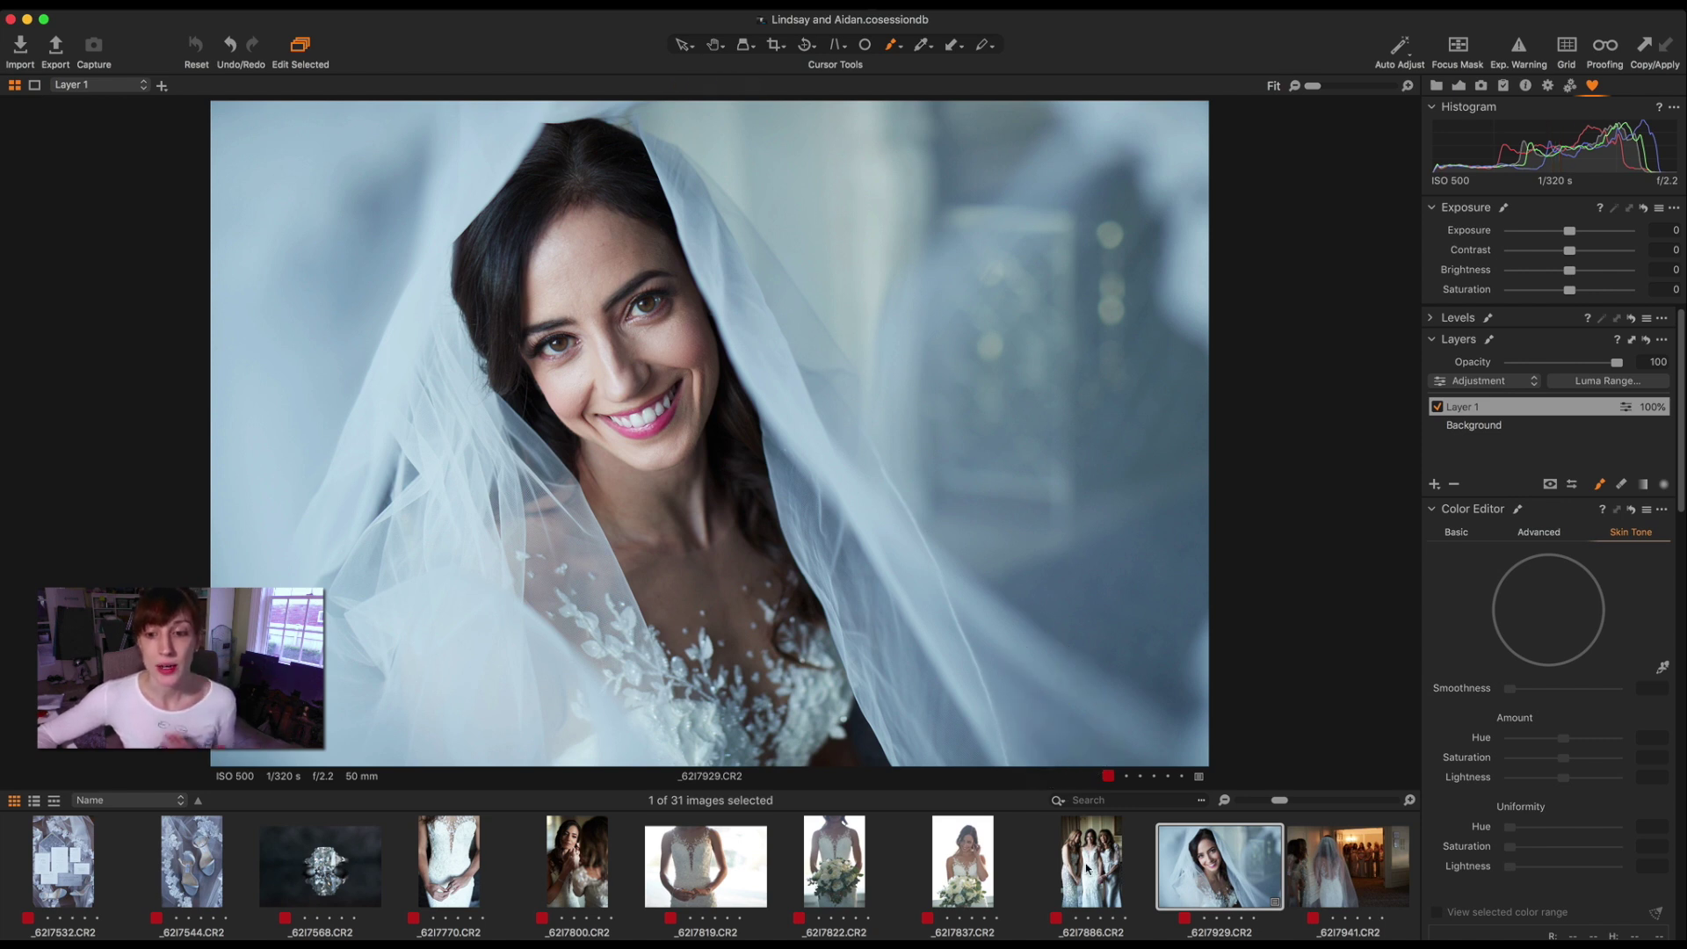
click(1088, 870)
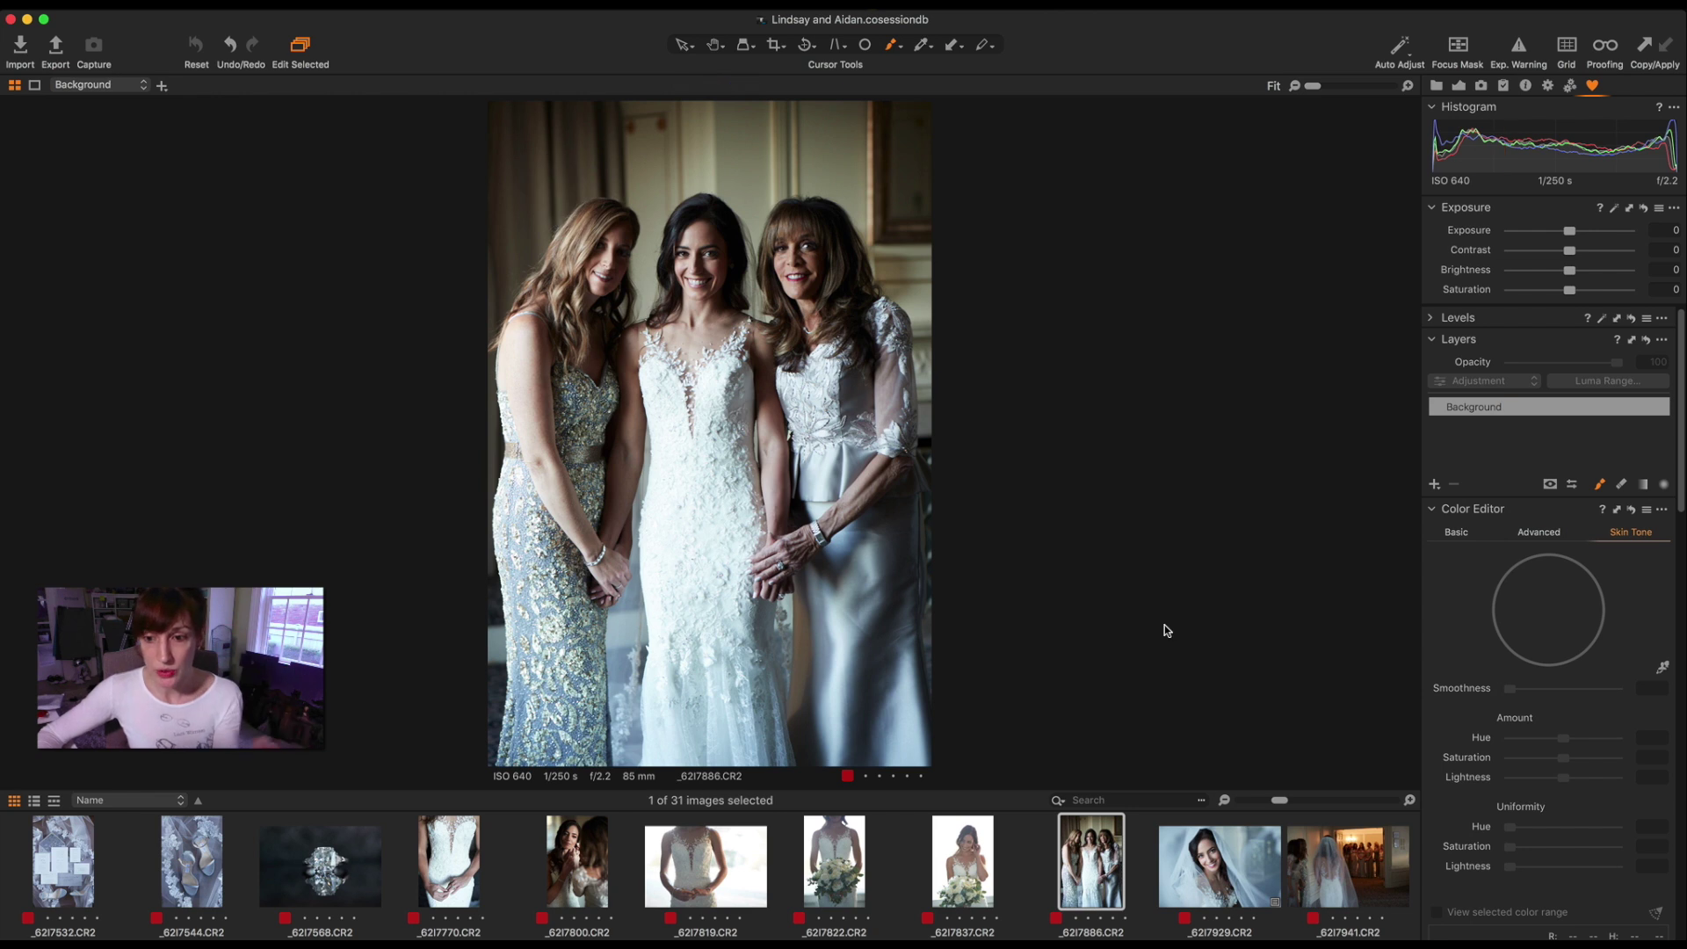
click(1212, 879)
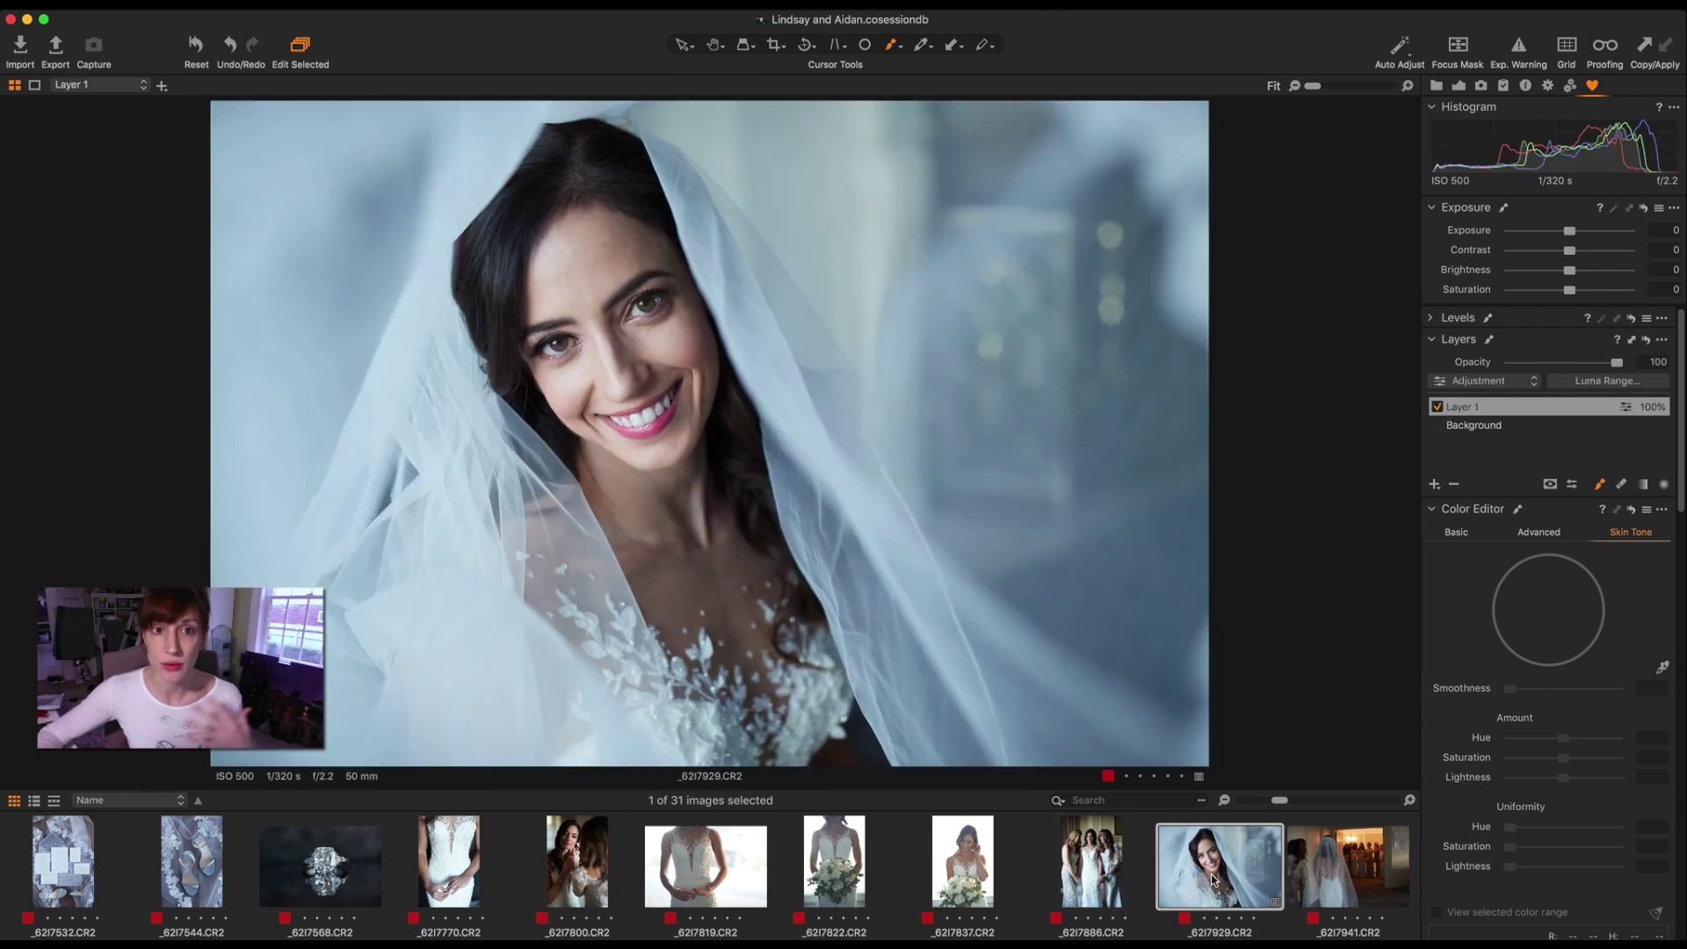
click(580, 277)
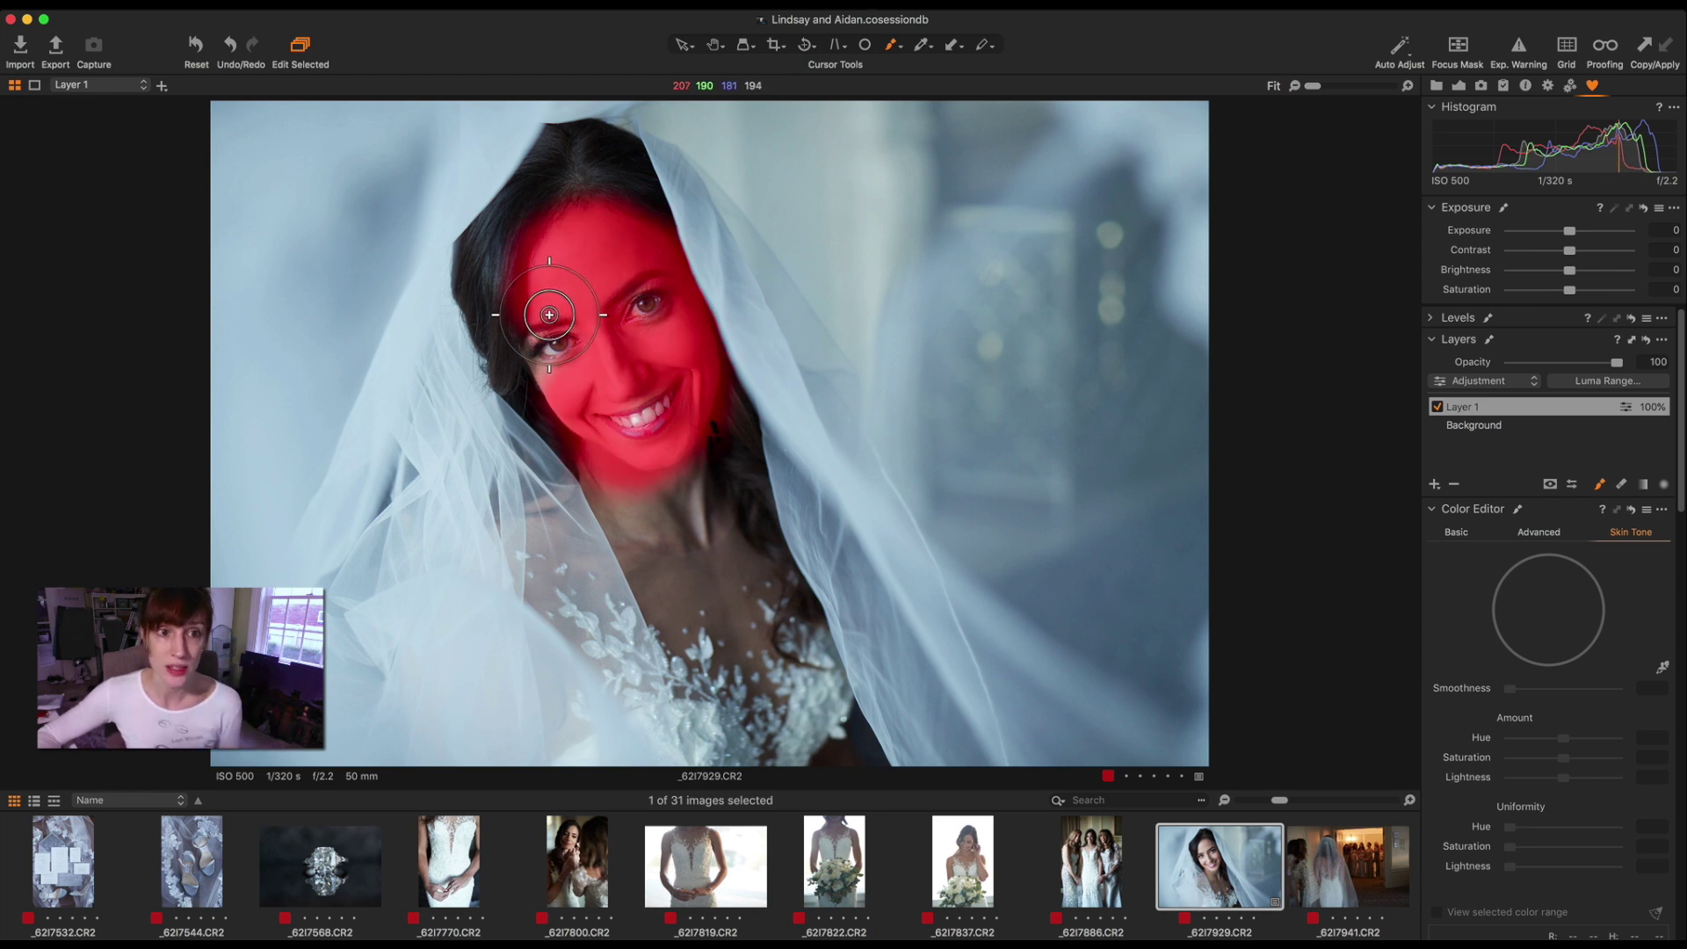
Brush Layer 1's mask over the cheek, chin, neck and chest down to the dress neckline.
click(585, 389)
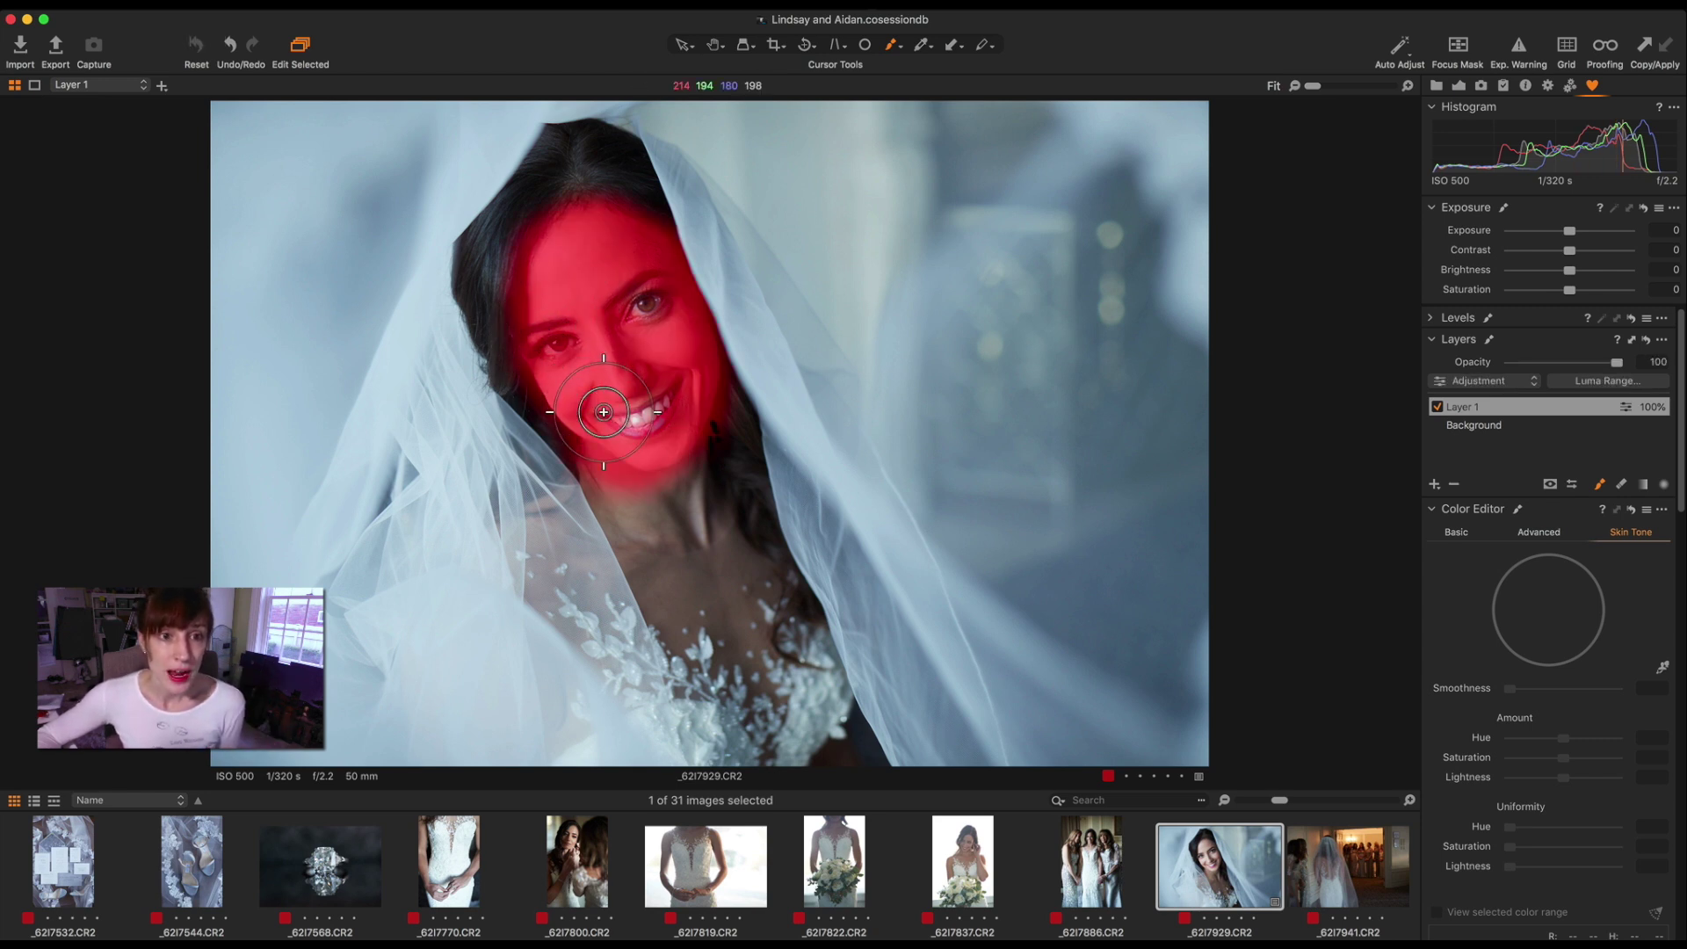
right_click(655, 450)
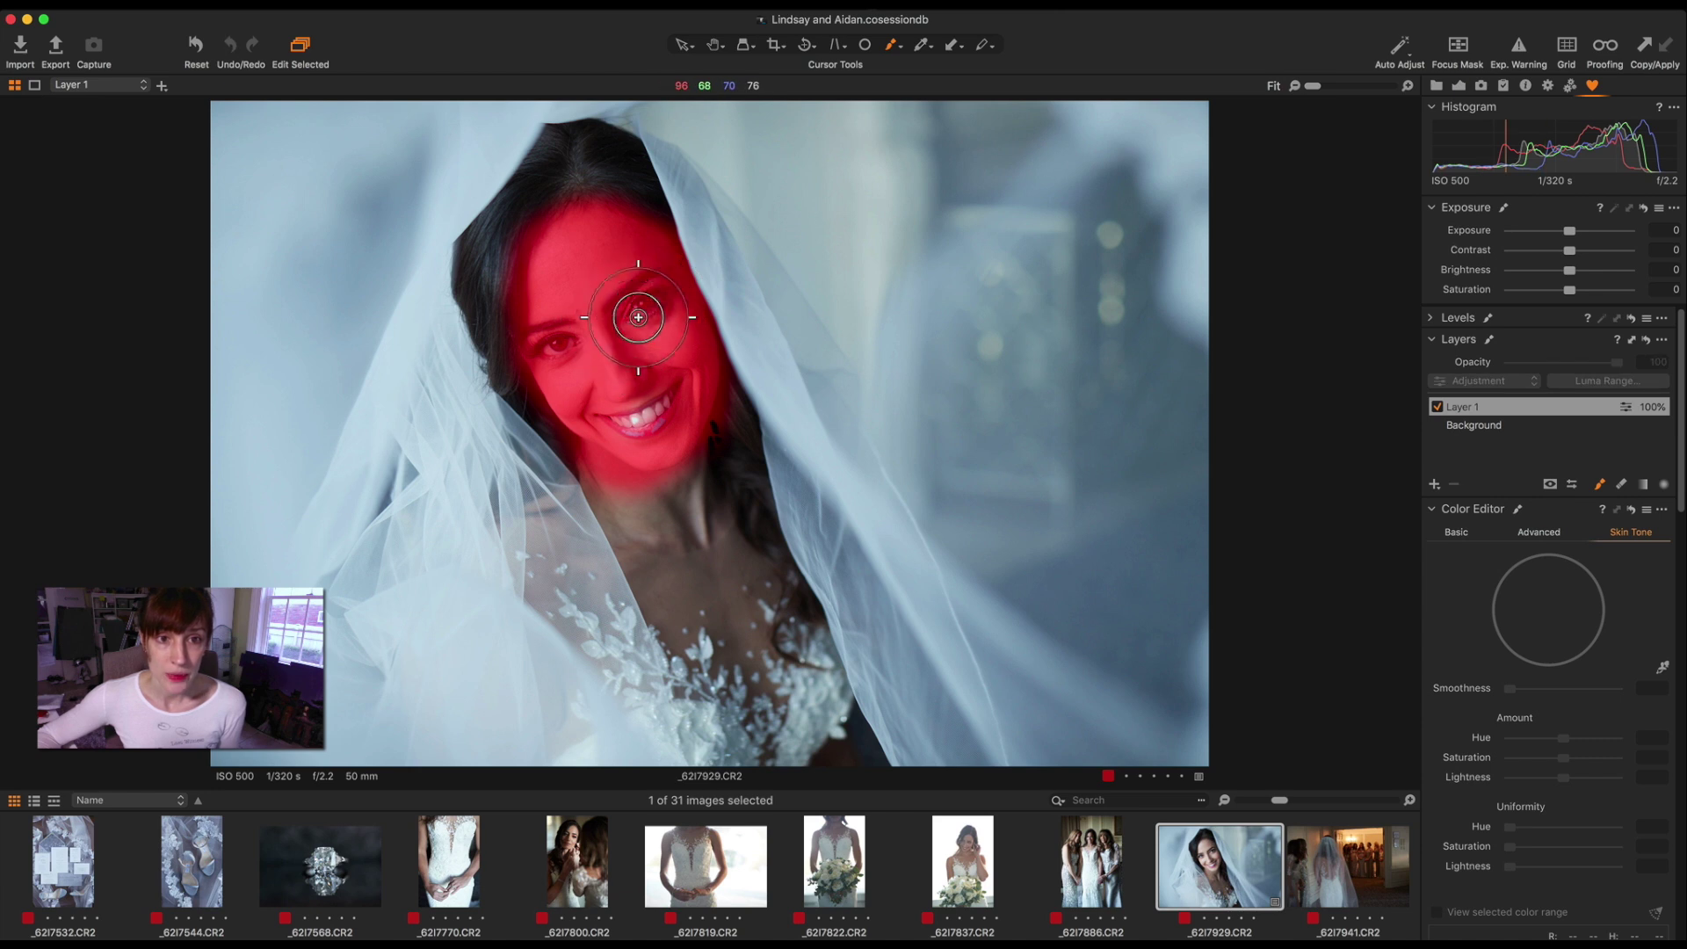
mouse_move(631, 321)
mouse_down()
mouse_move(641, 436)
mouse_move(669, 428)
mouse_move(693, 542)
mouse_move(703, 436)
mouse_move(698, 512)
mouse_move(741, 584)
mouse_move(752, 655)
mouse_move(656, 576)
mouse_move(612, 485)
mouse_move(770, 694)
mouse_move(758, 723)
mouse_move(766, 678)
mouse_move(782, 698)
mouse_move(679, 641)
mouse_move(670, 616)
mouse_move(741, 655)
mouse_move(822, 645)
mouse_move(804, 720)
mouse_up()
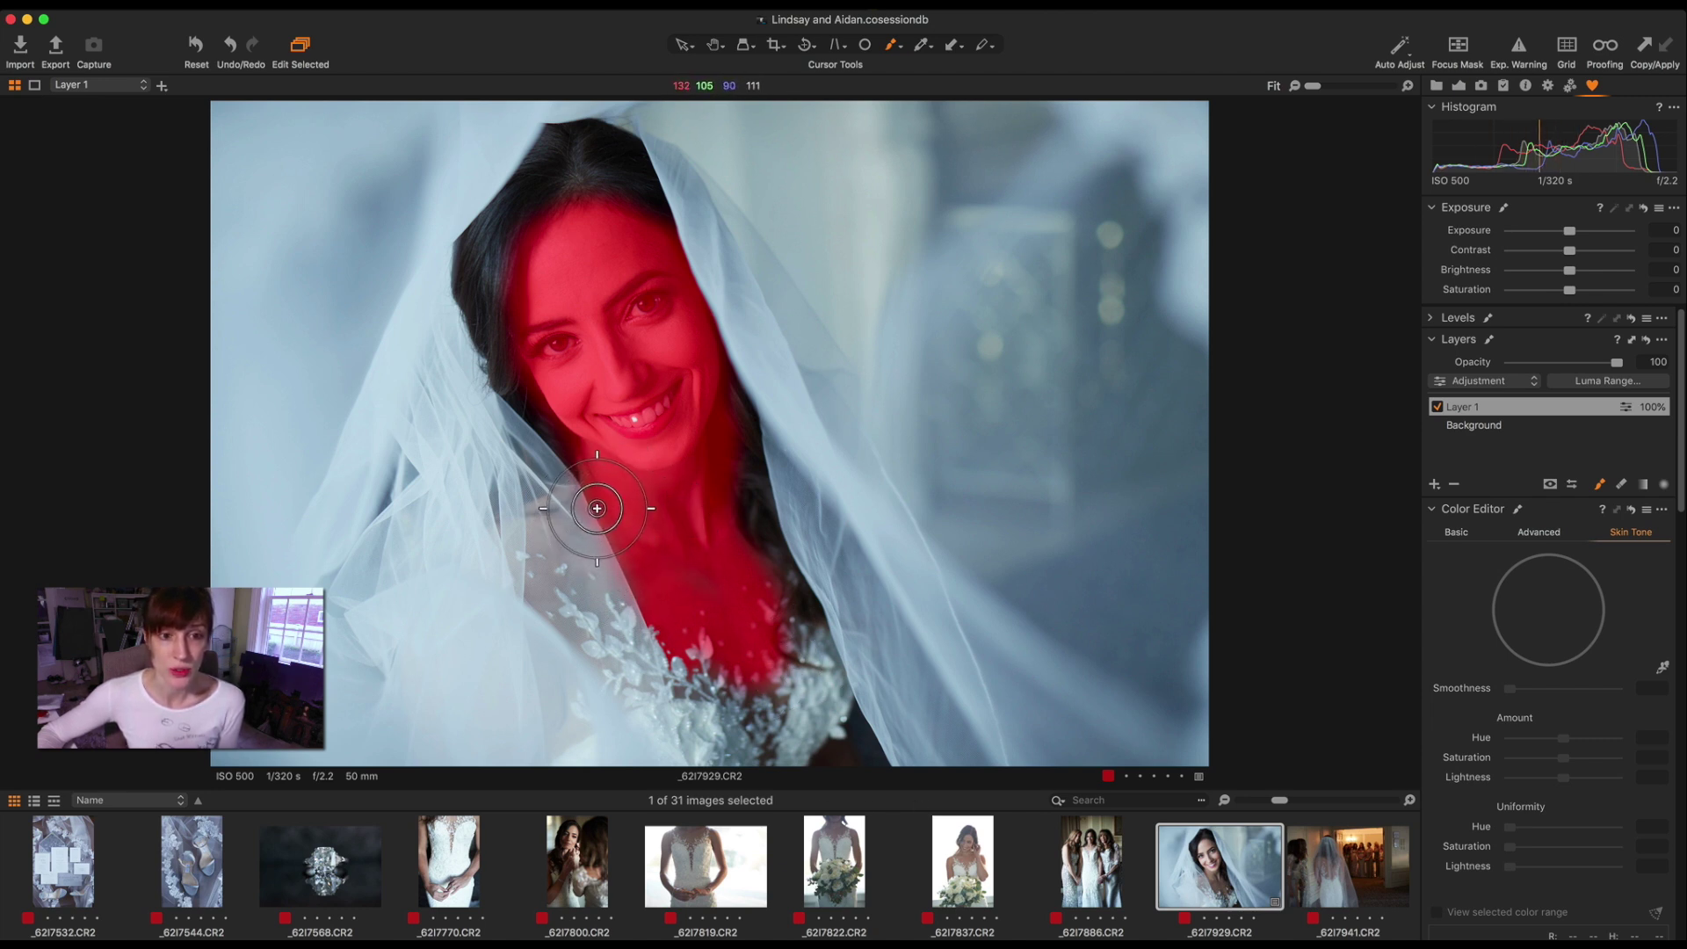
mouse_move(592, 478)
mouse_down()
mouse_move(545, 531)
mouse_move(608, 581)
mouse_move(549, 577)
mouse_move(644, 565)
mouse_up()
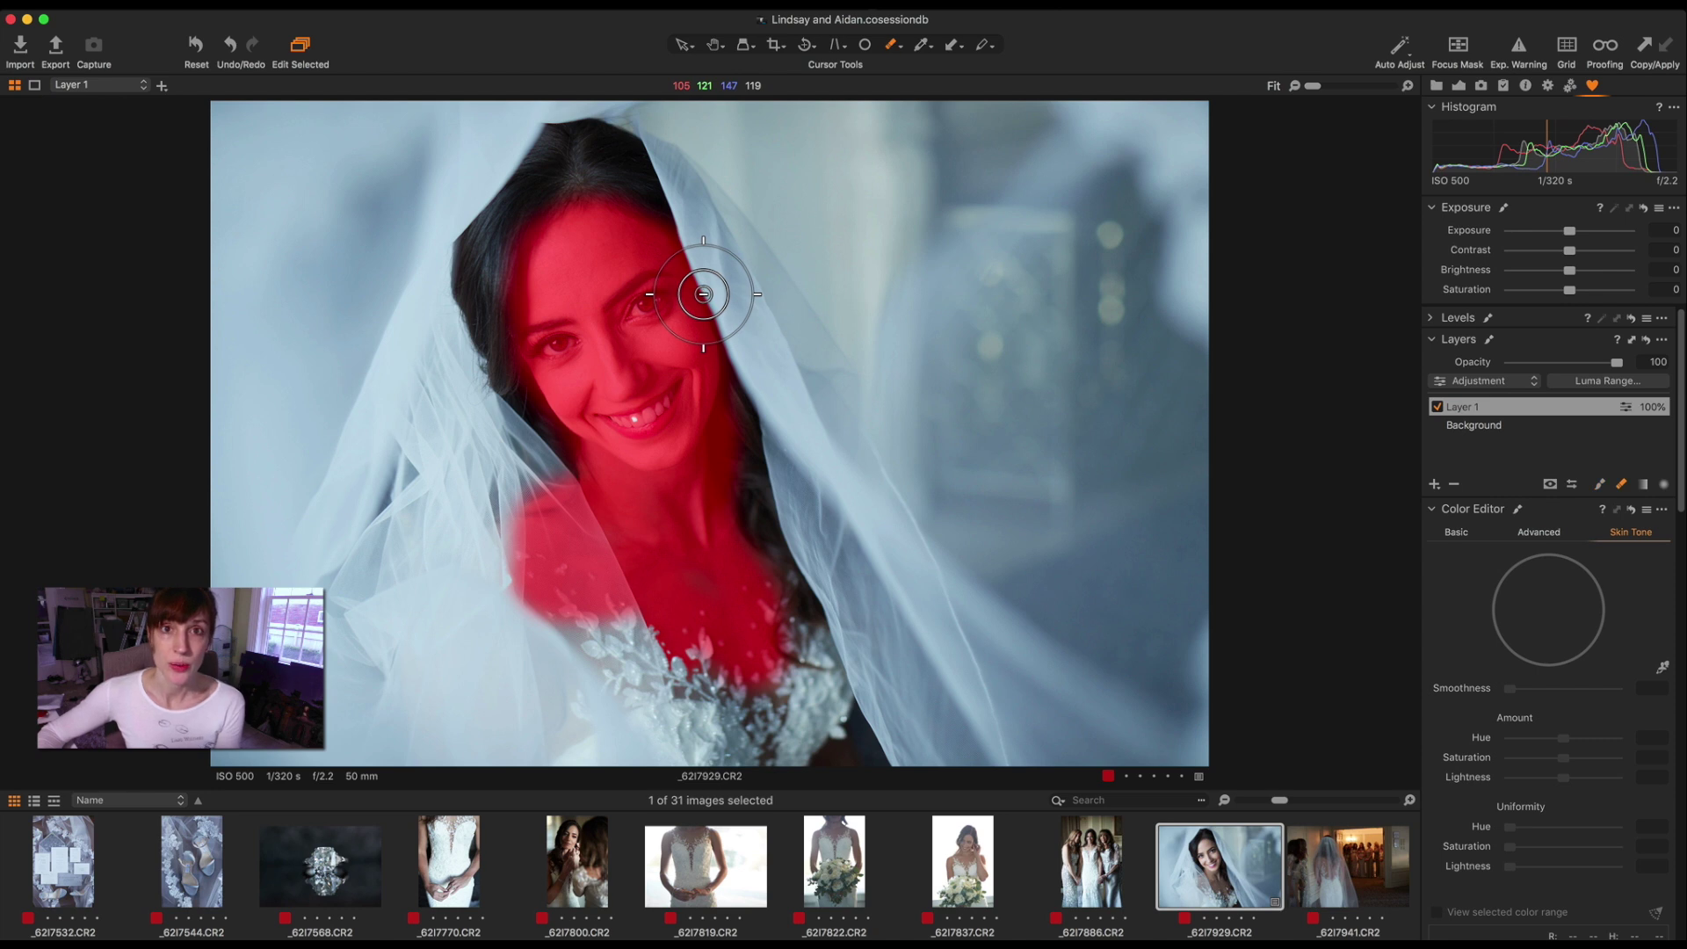
key(e)
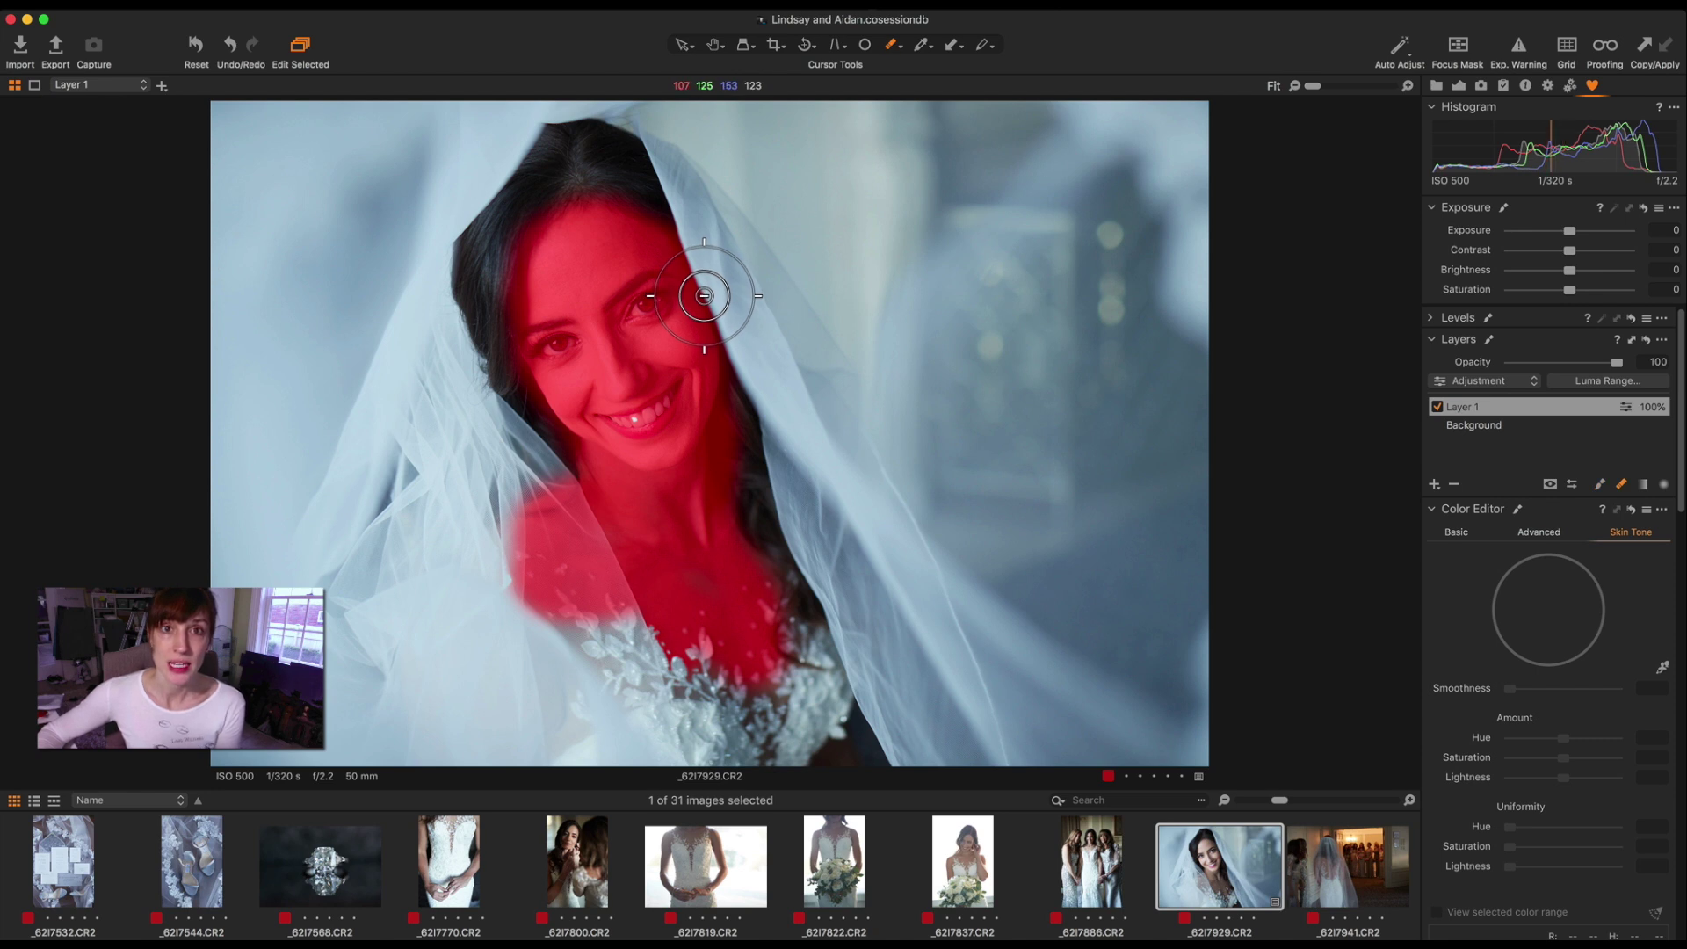
Switch the brush to Erase Mask at size 124 and erase the mask off the left eye.
click(900, 49)
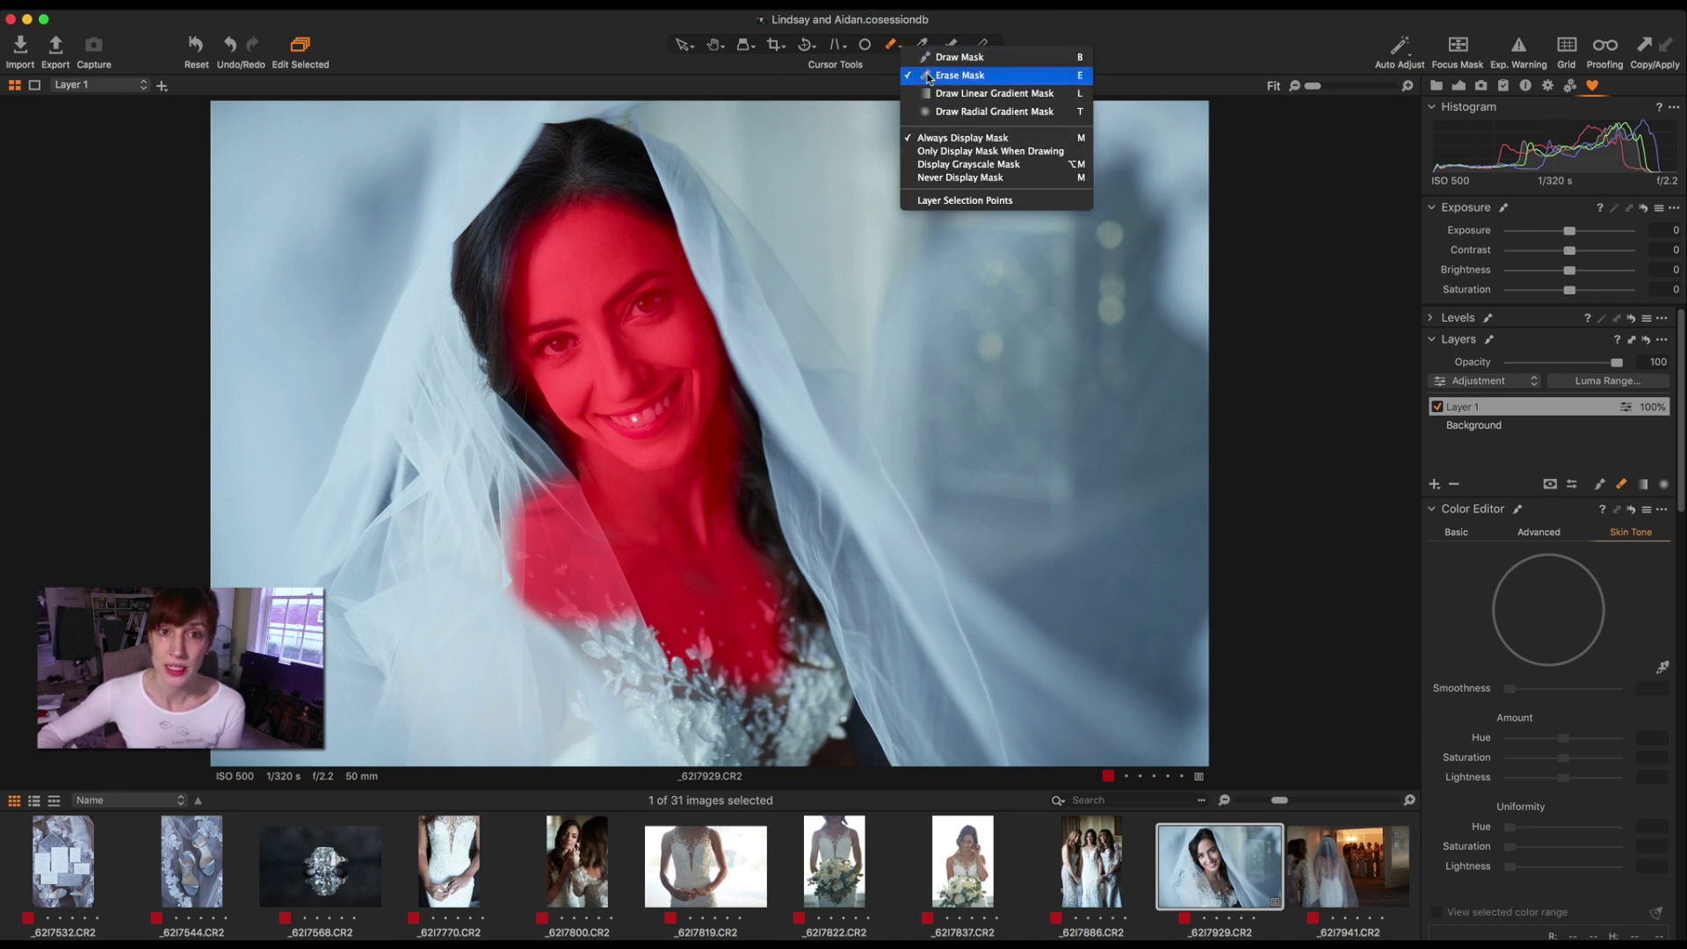
click(929, 78)
right_click(703, 236)
click(683, 246)
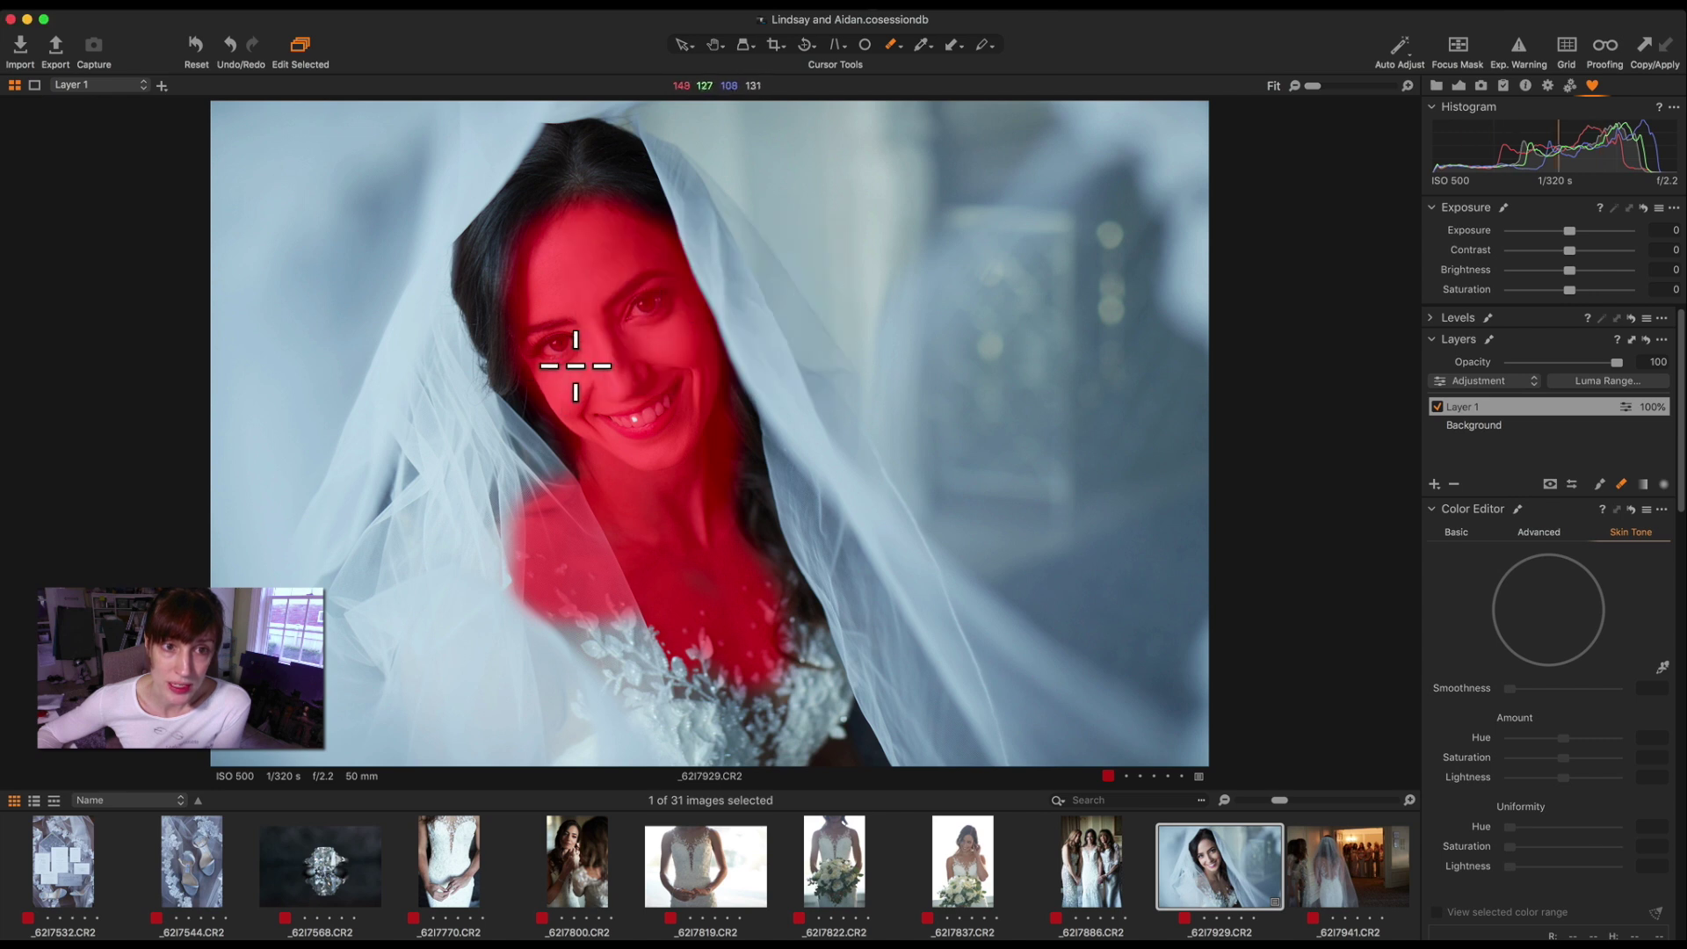
right_click(730, 227)
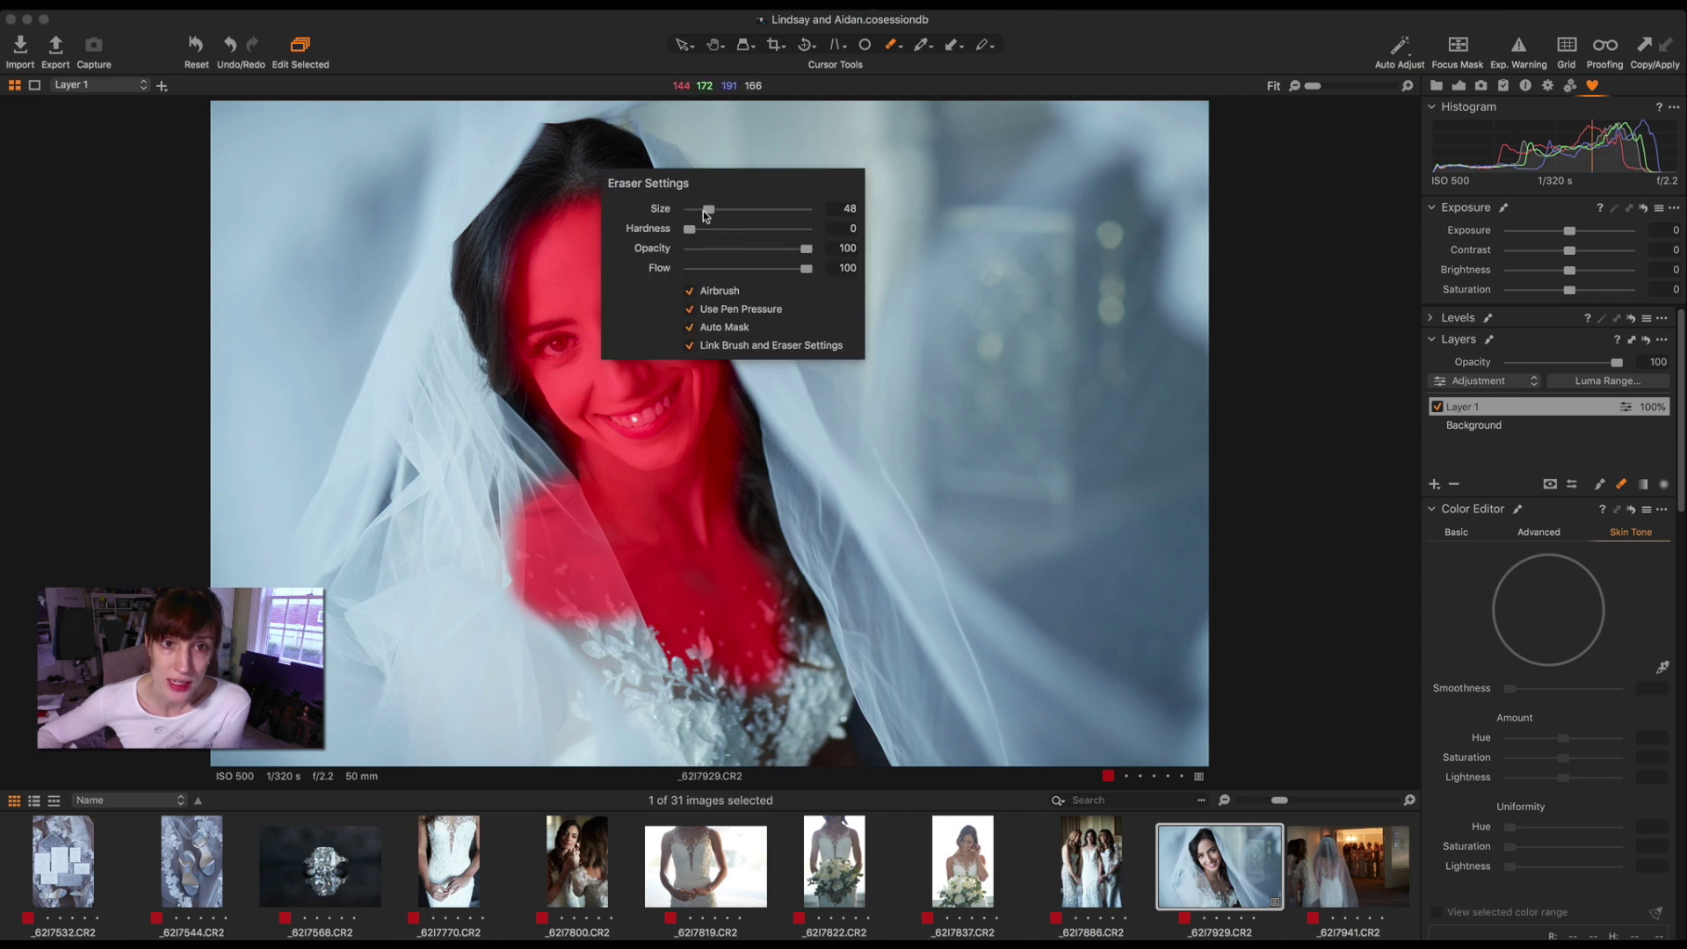
mouse_move(704, 212)
mouse_down()
mouse_move(733, 211)
mouse_move(716, 210)
mouse_up()
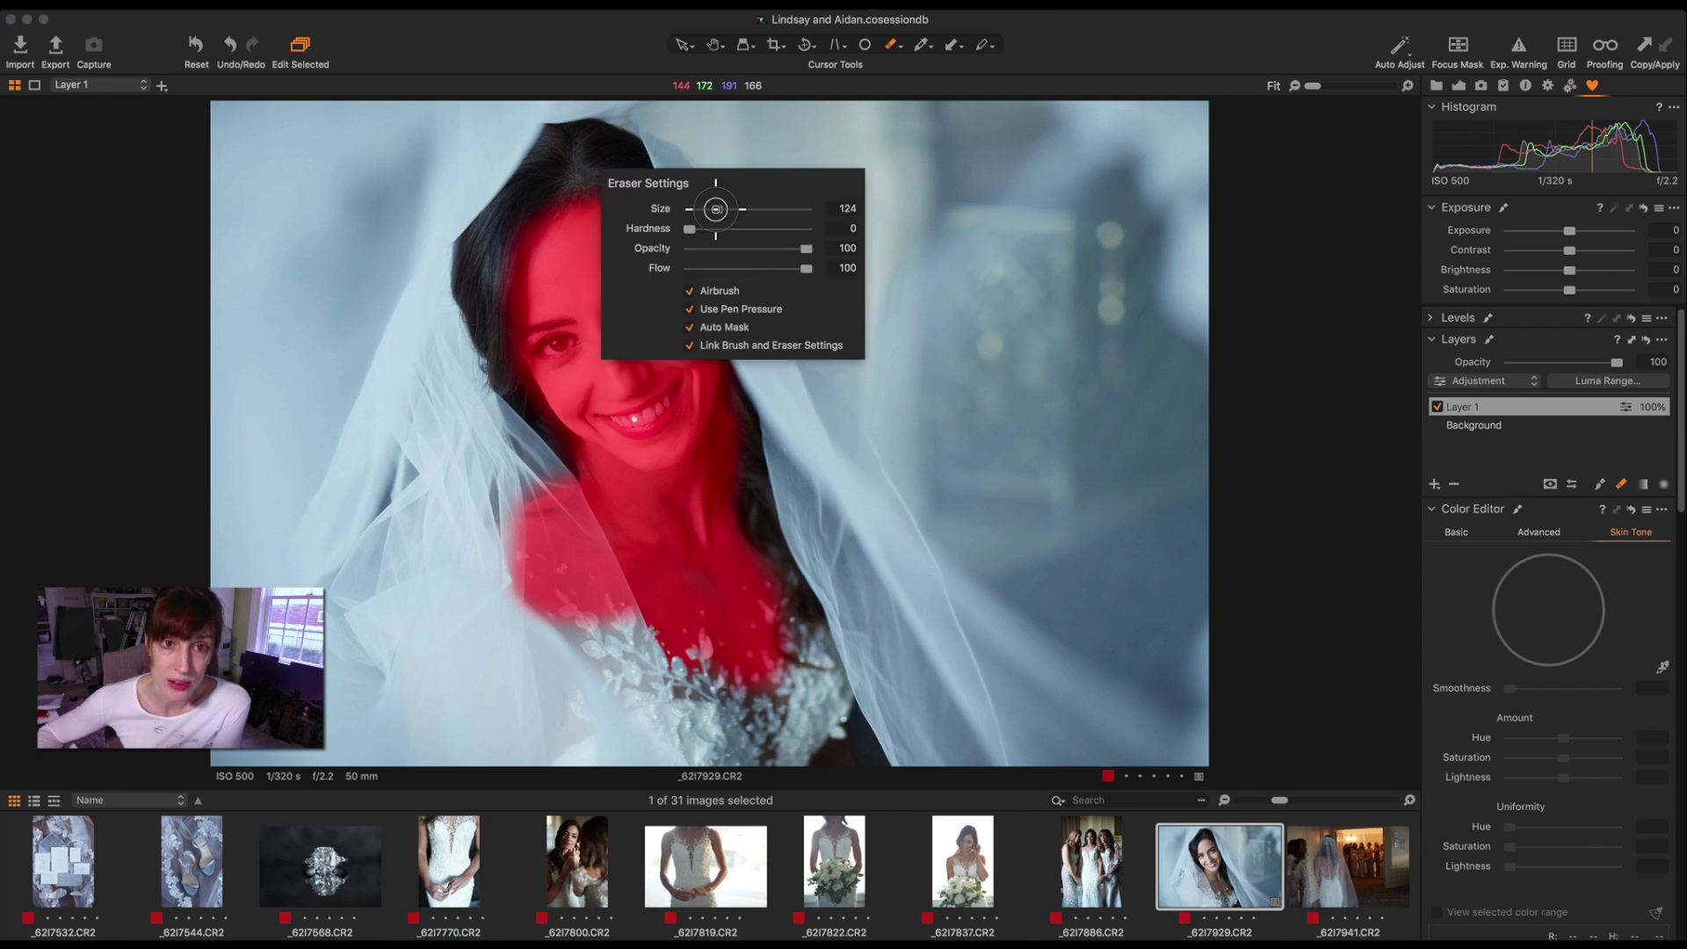
click(554, 346)
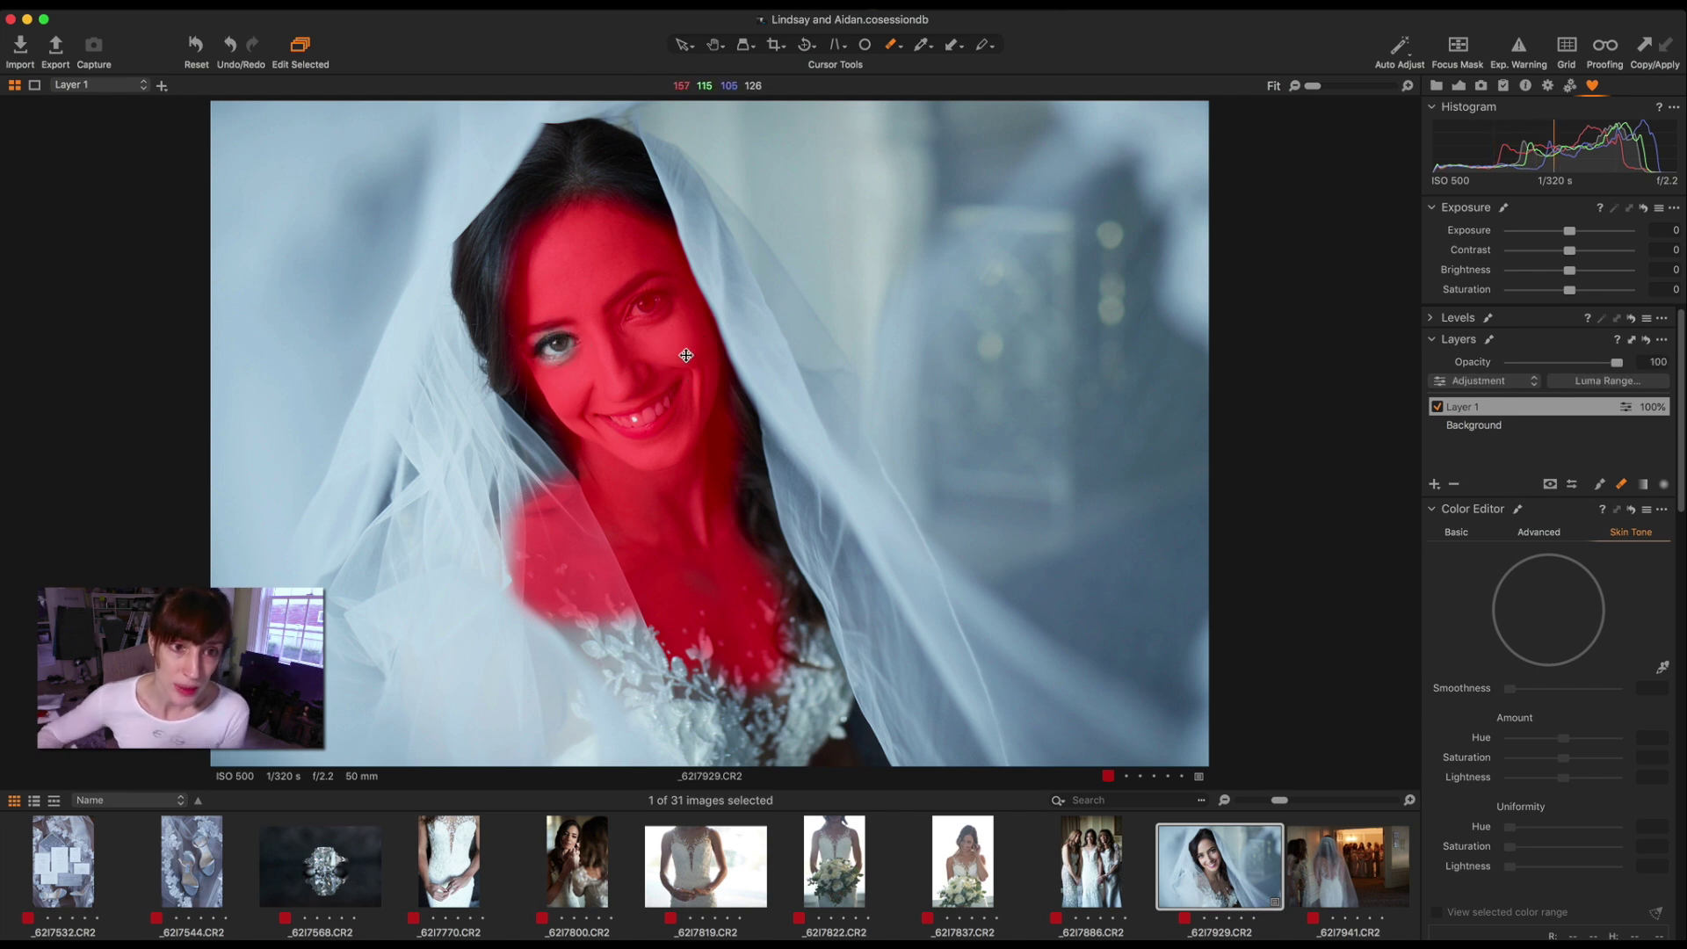
Zoom in on the face and erase the mask from the right eye, lips and teeth.
key(super+equal)
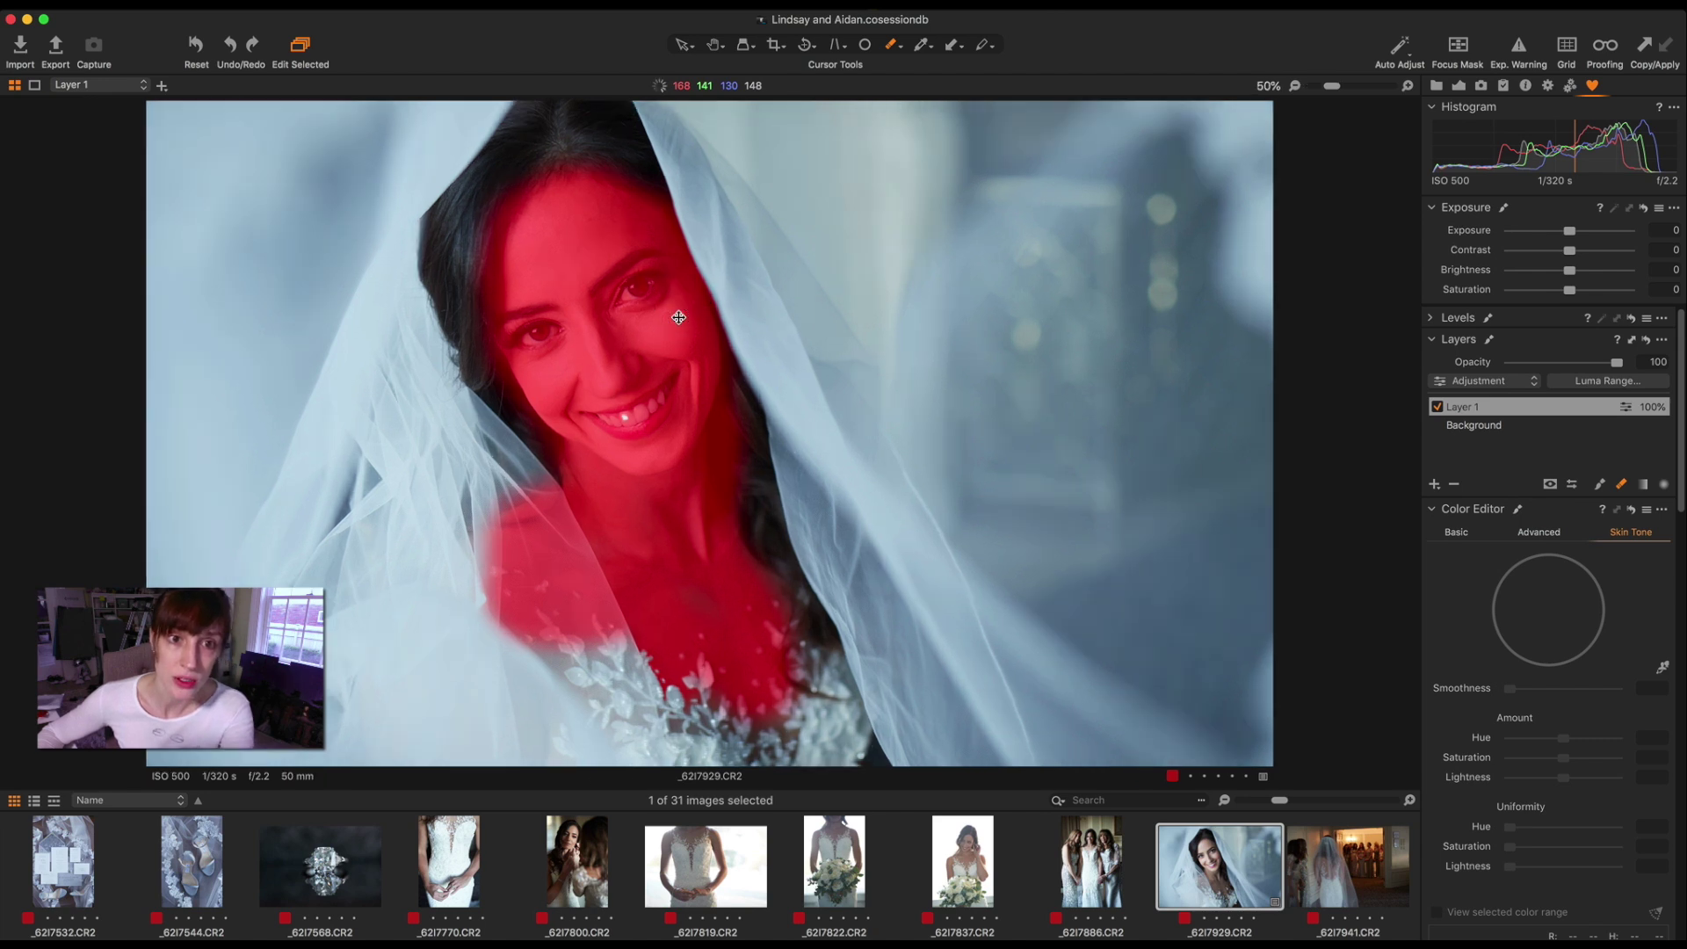
drag(670, 283, 719, 410)
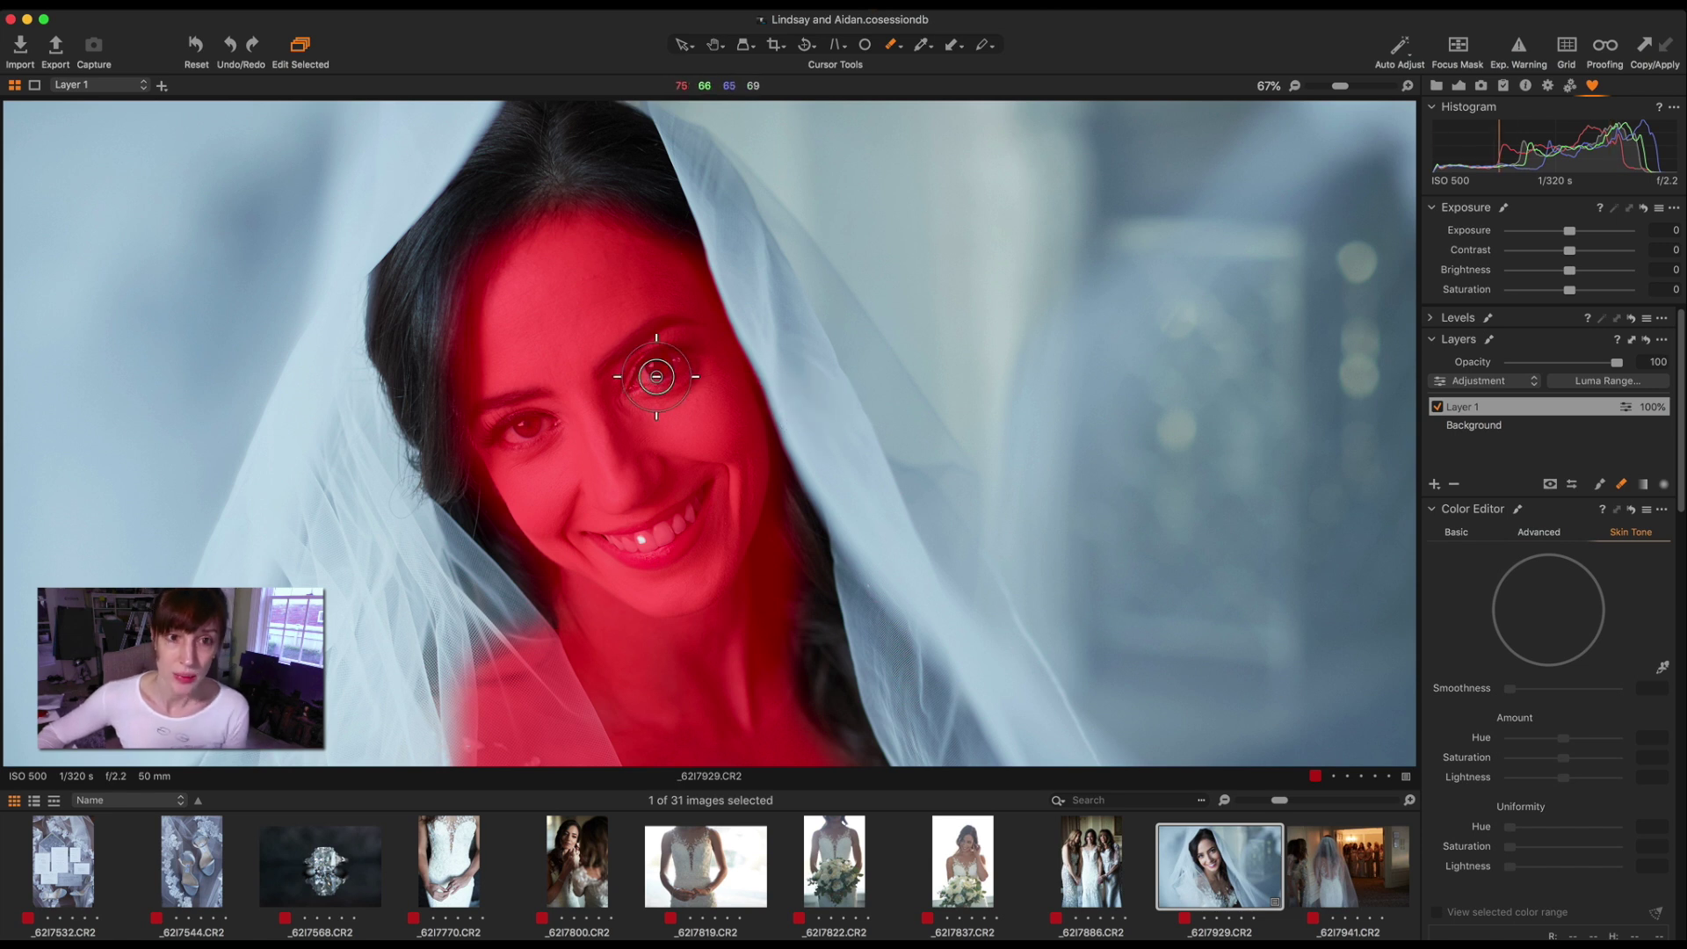
right_click(618, 391)
mouse_move(618, 398)
mouse_down()
mouse_move(516, 430)
mouse_move(534, 426)
mouse_up()
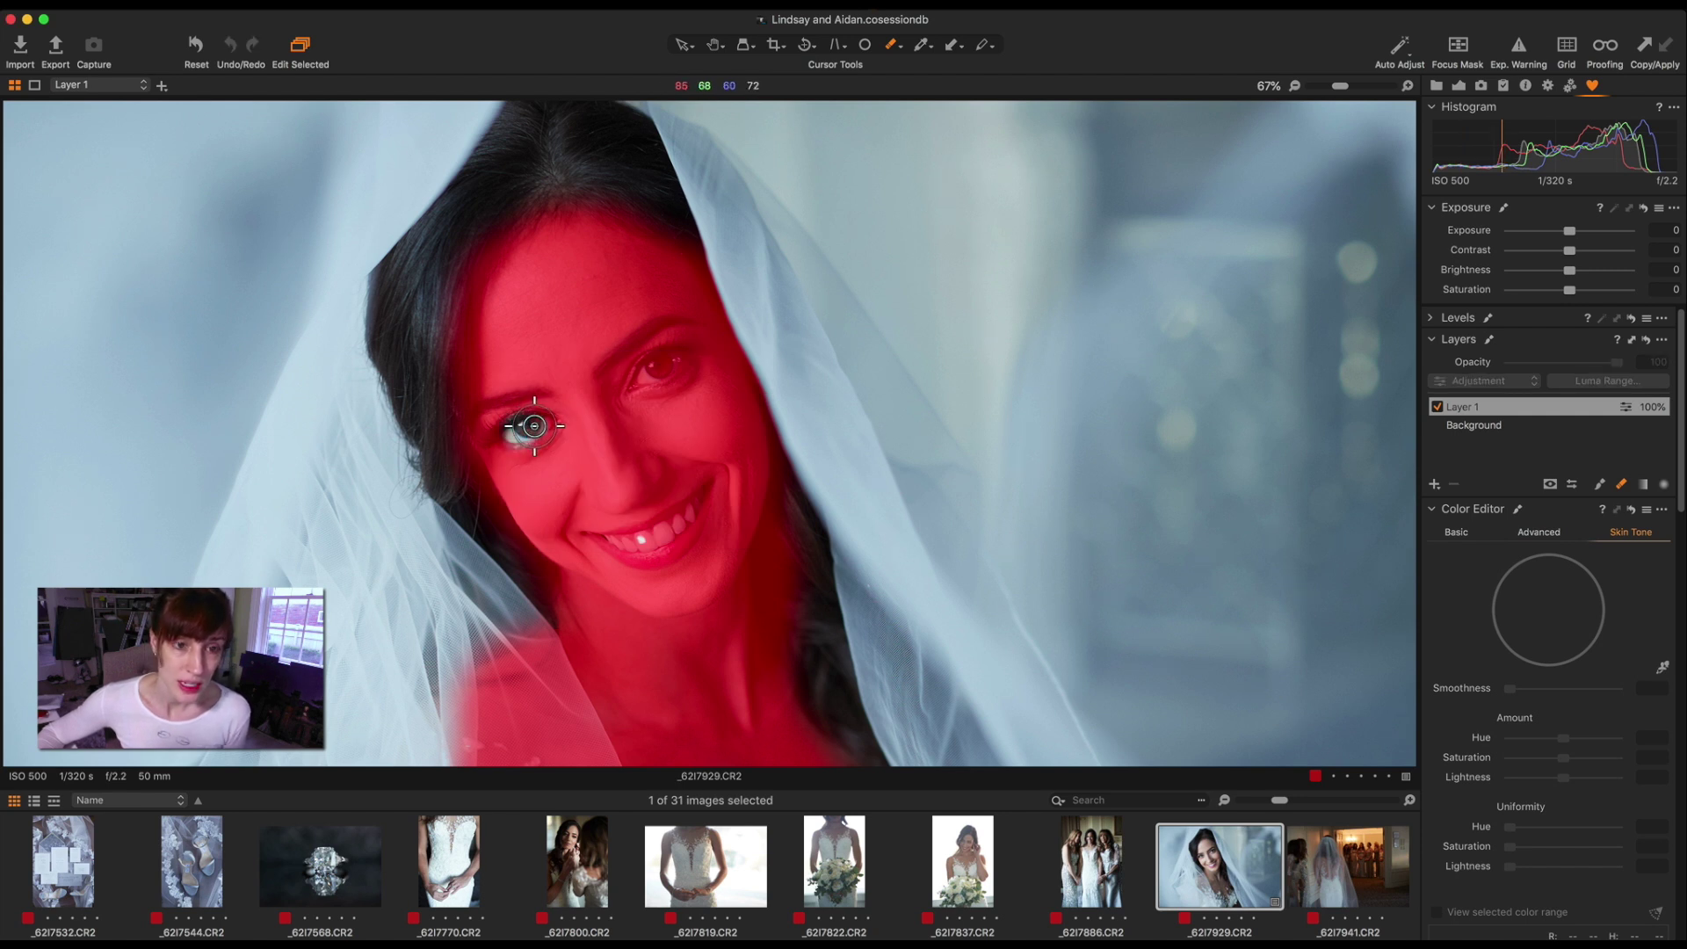
drag(640, 383, 672, 362)
mouse_move(663, 550)
mouse_down()
mouse_move(678, 528)
mouse_move(667, 550)
mouse_move(628, 542)
mouse_move(691, 513)
mouse_move(627, 547)
mouse_up()
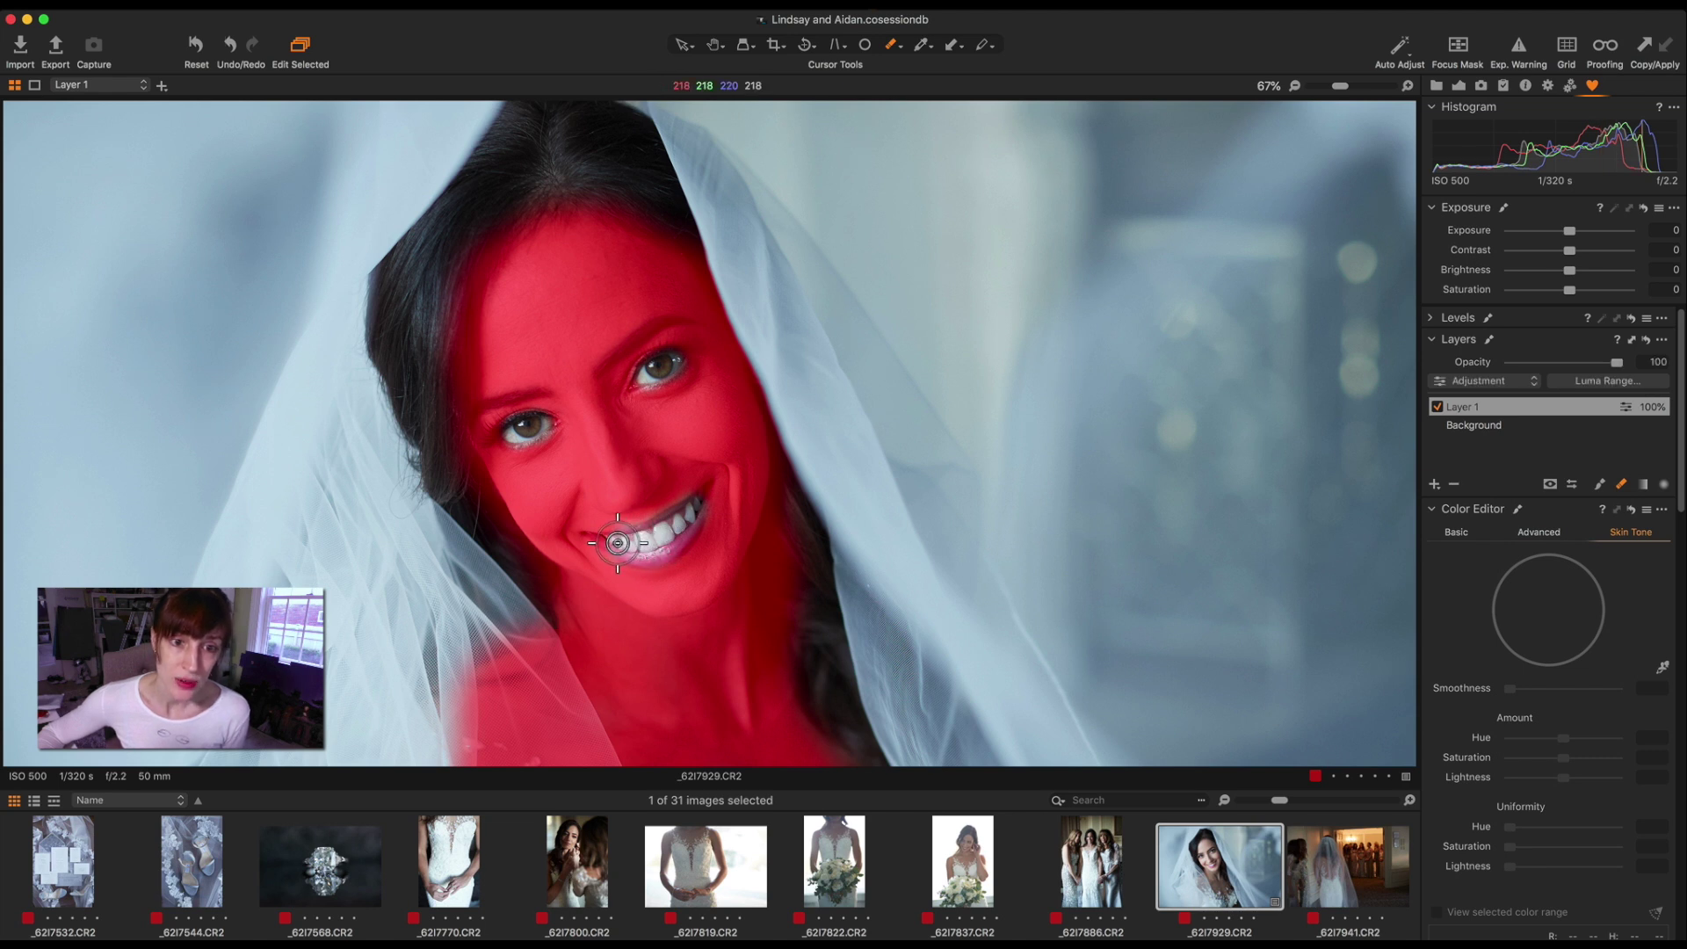
With a slightly larger eraser, clean the mask off the mouth corners and around the left eye.
right_click(755, 502)
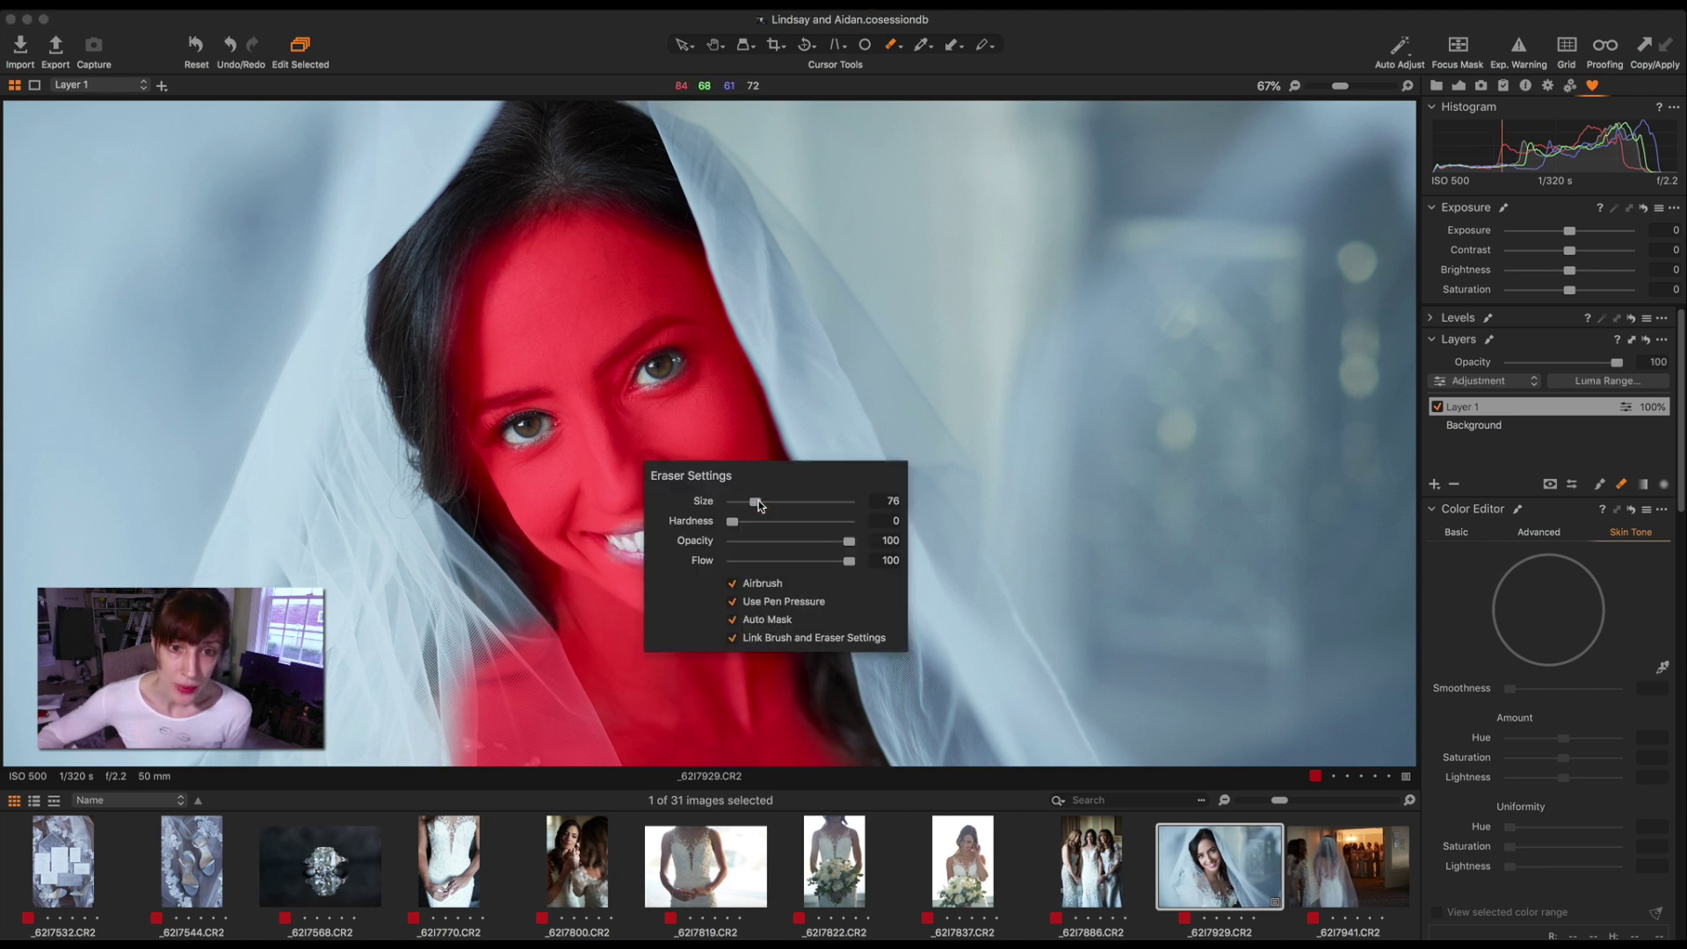
drag(774, 523, 773, 523)
mouse_move(606, 536)
mouse_down()
mouse_move(672, 514)
mouse_move(608, 540)
mouse_up()
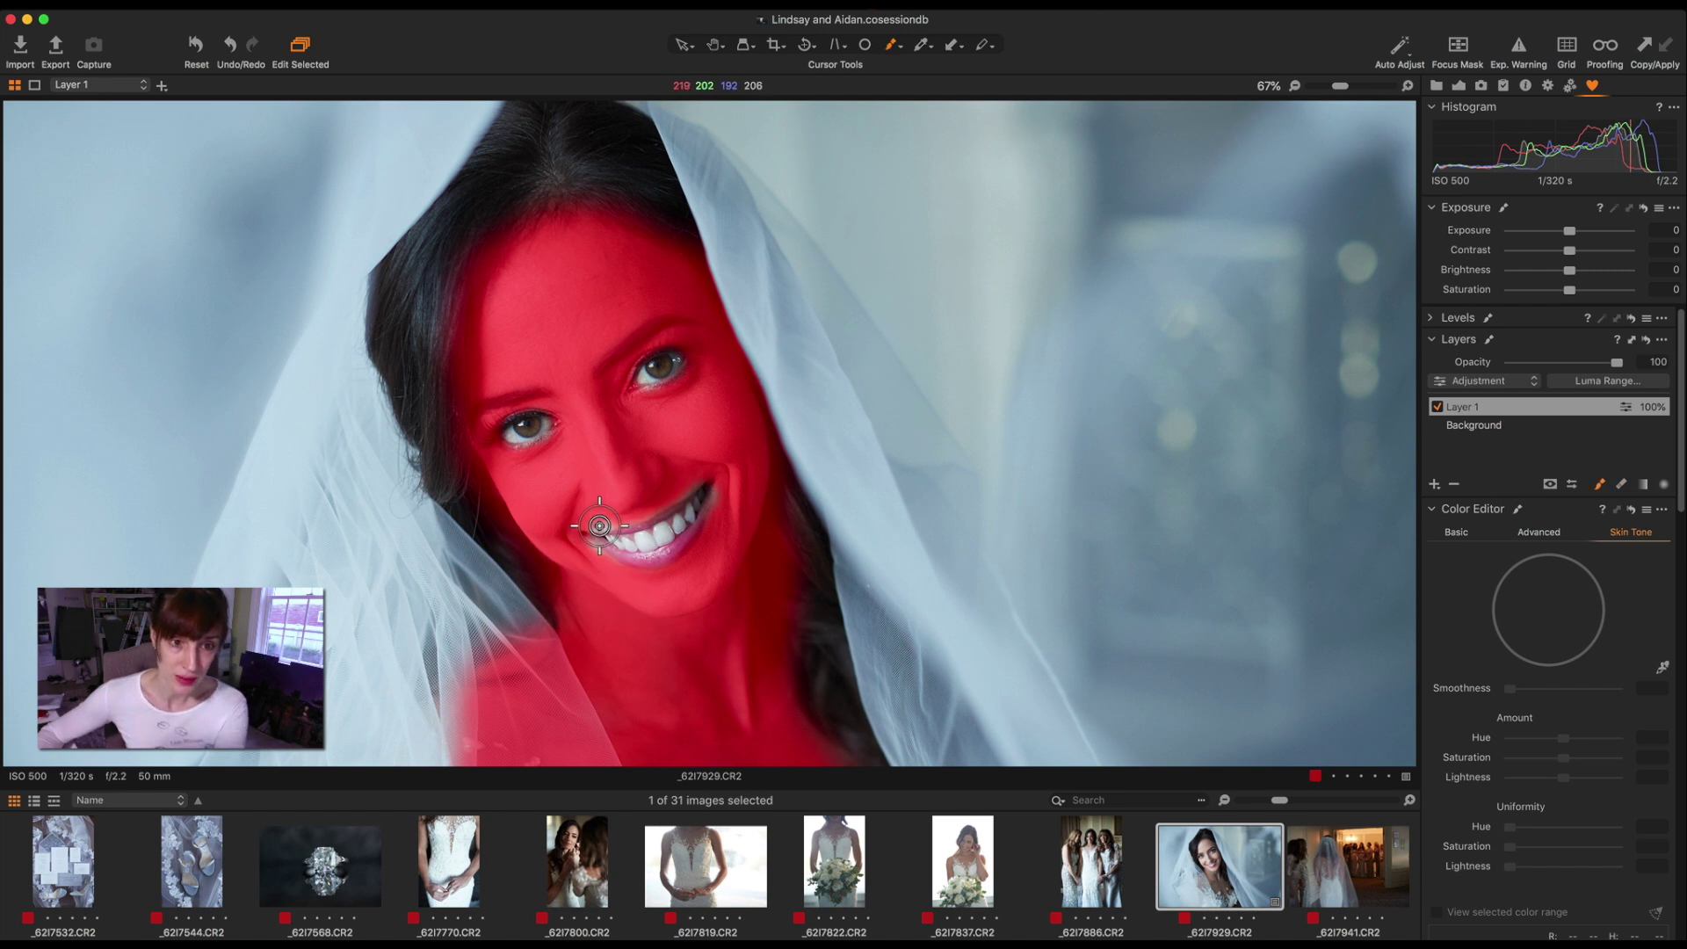
mouse_move(588, 501)
mouse_down()
mouse_move(610, 514)
mouse_move(591, 554)
mouse_move(641, 489)
mouse_up()
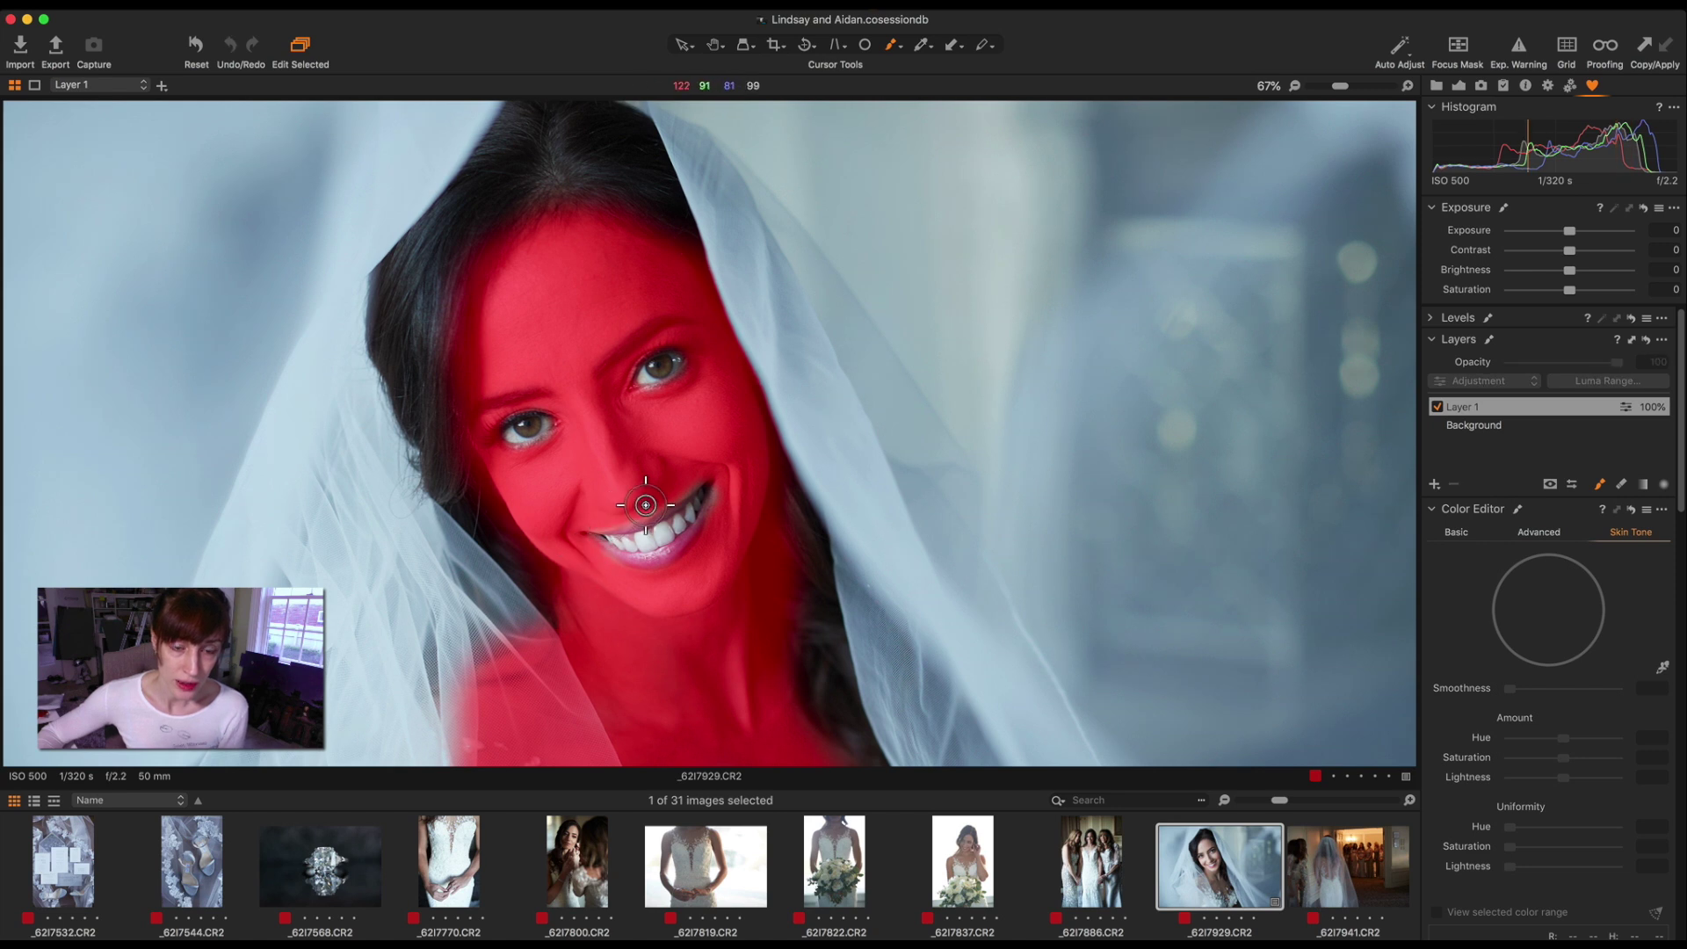
drag(527, 431, 552, 442)
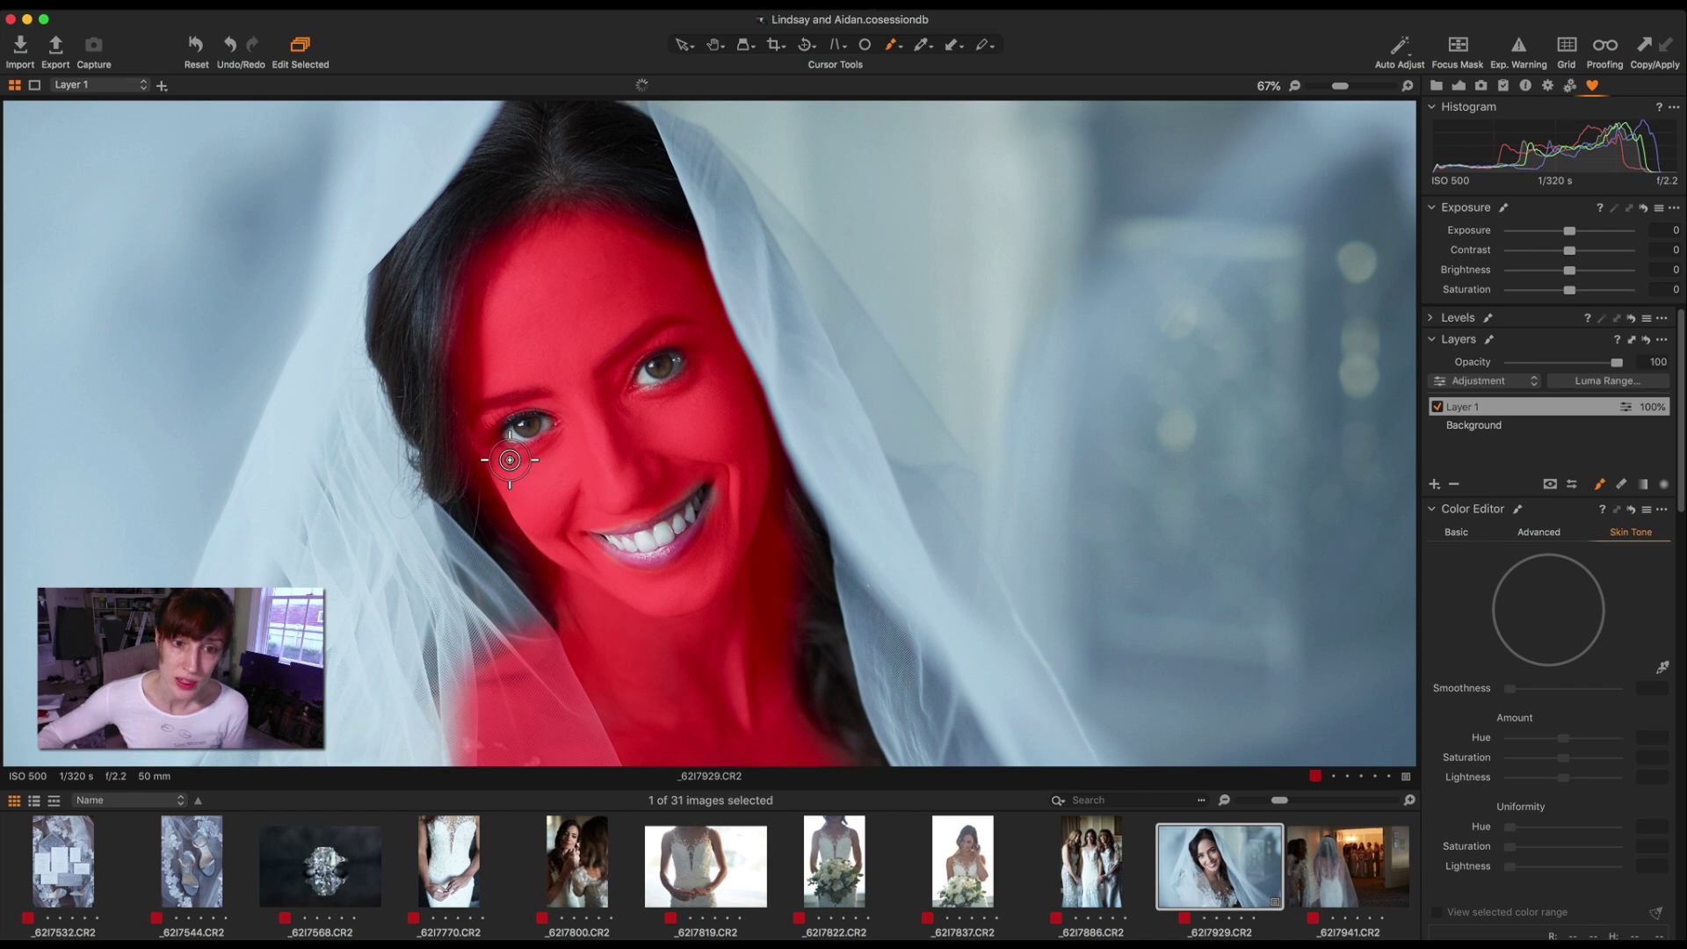
drag(725, 482, 736, 484)
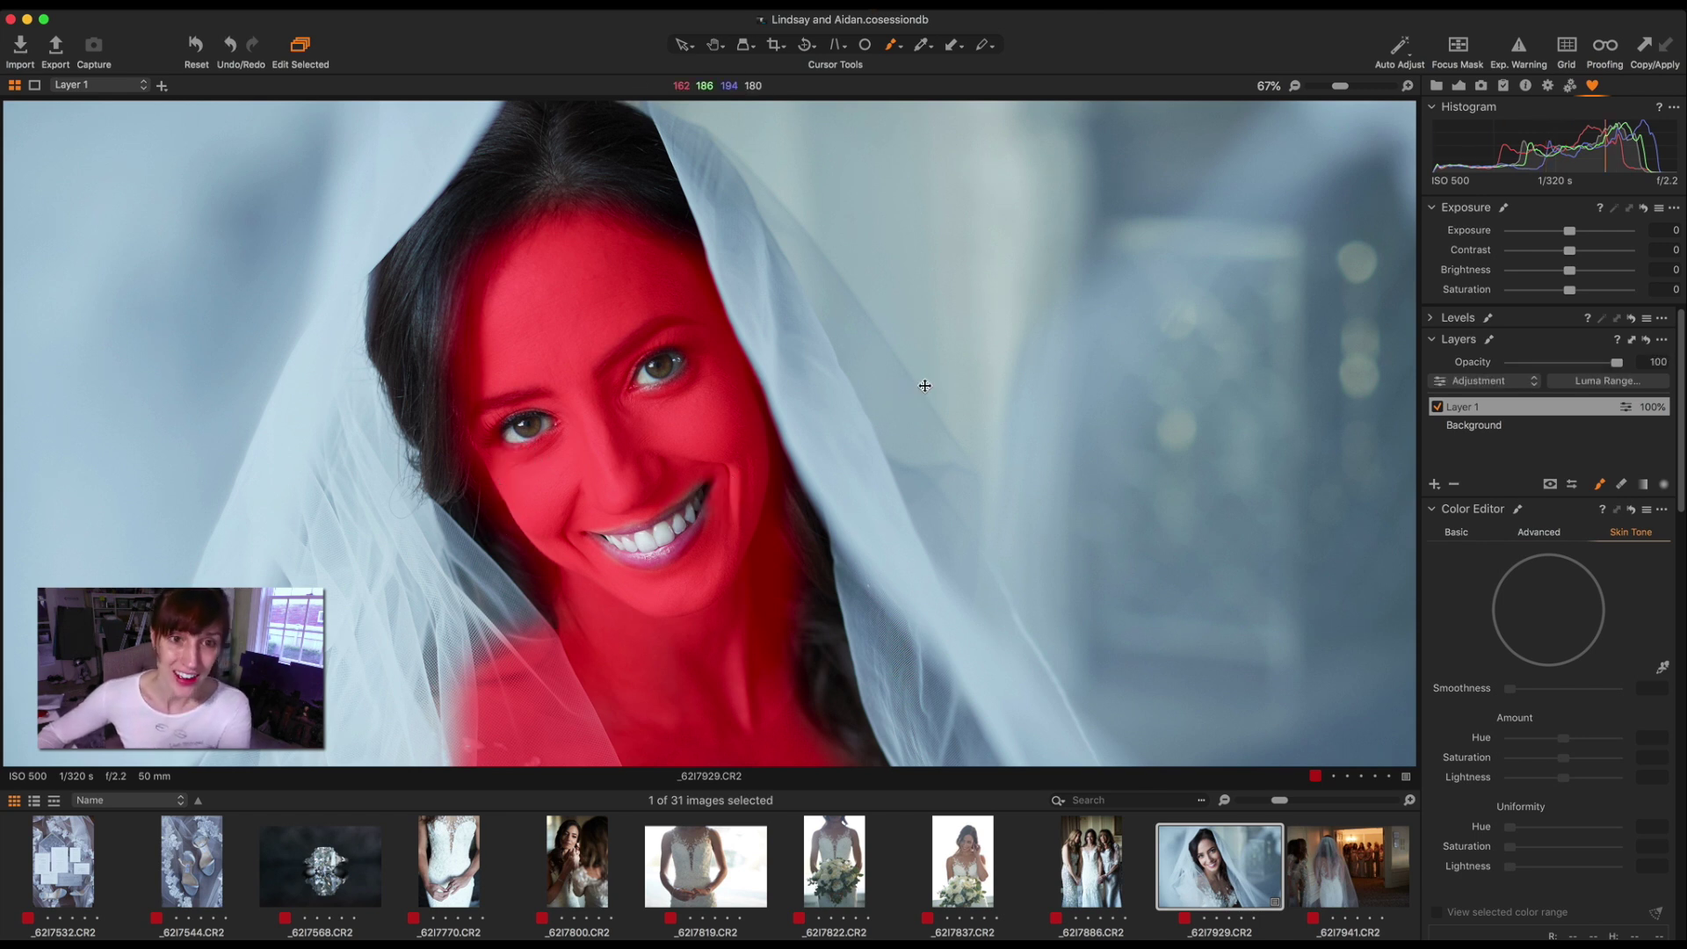
key(super+minus)
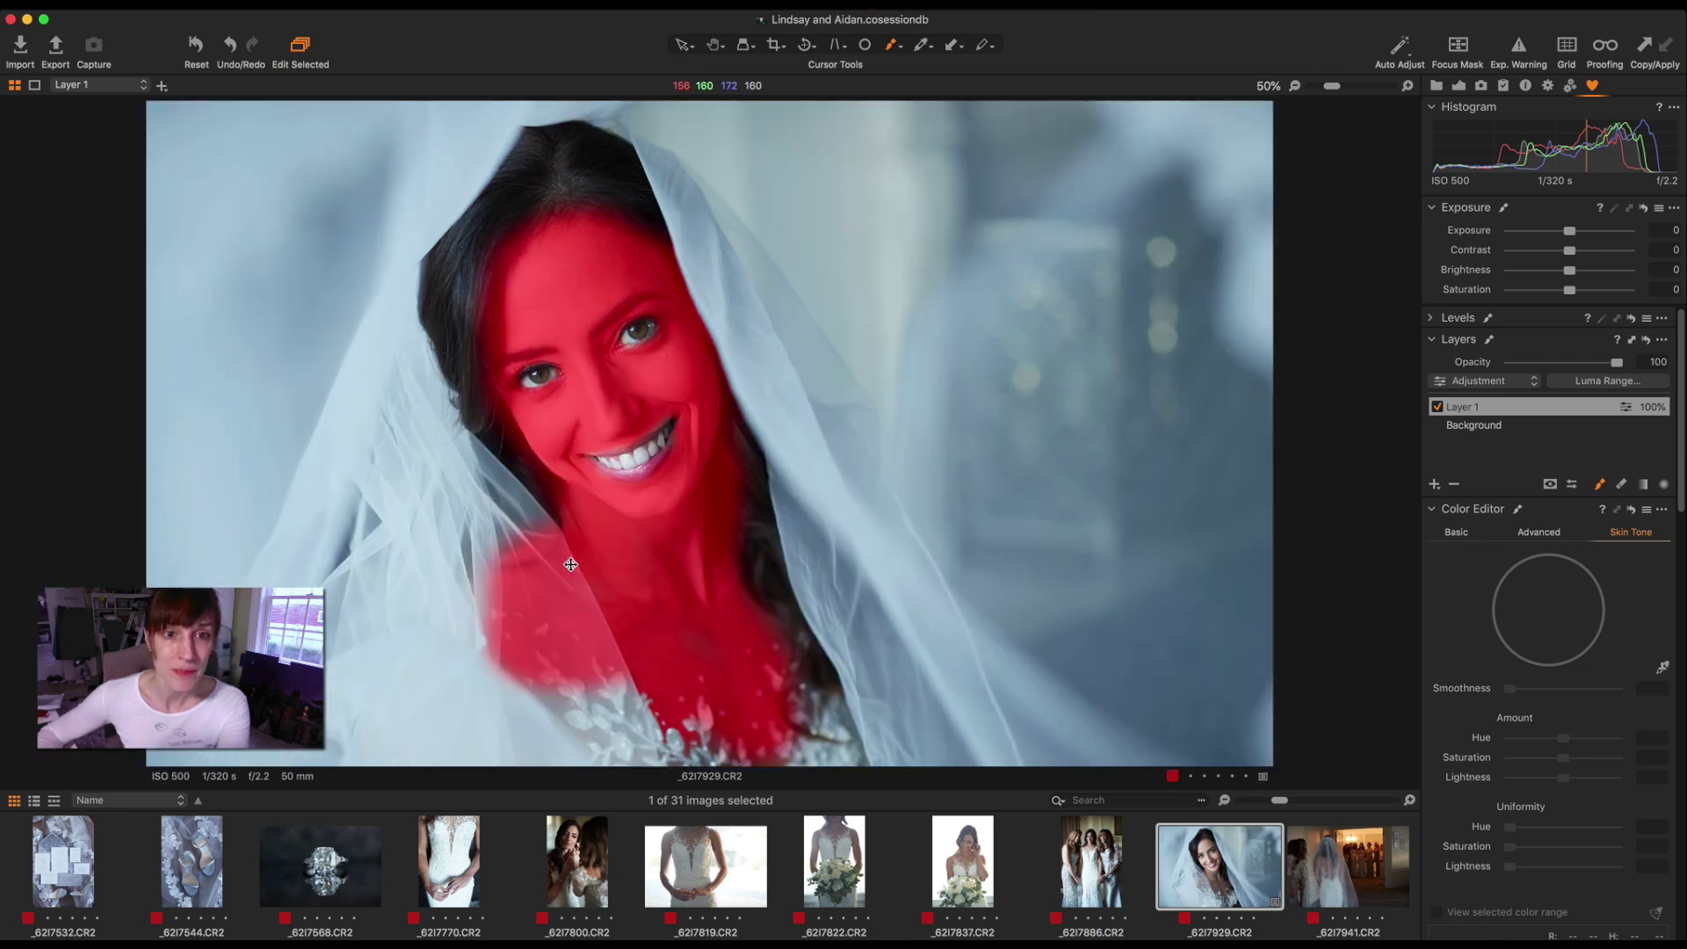
Fit the photo in view, erase the mask from the chest lace, and hide the red overlay.
key(super+minus)
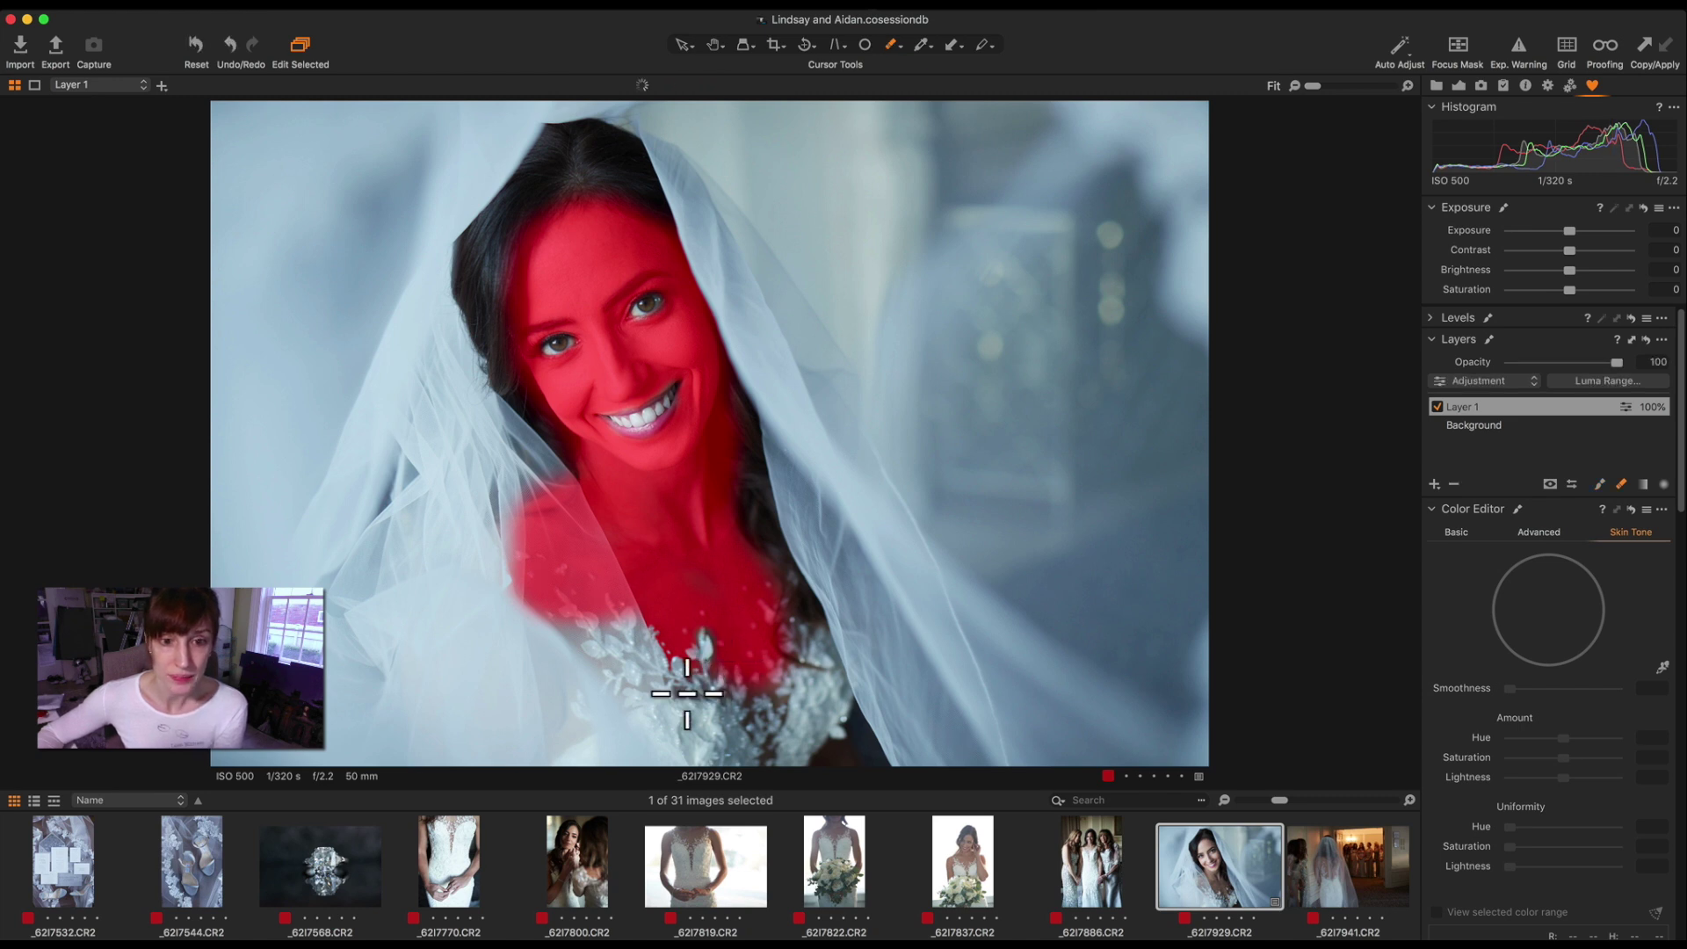
mouse_move(654, 648)
mouse_down()
mouse_move(641, 621)
mouse_move(603, 648)
mouse_move(583, 611)
mouse_move(567, 622)
mouse_up()
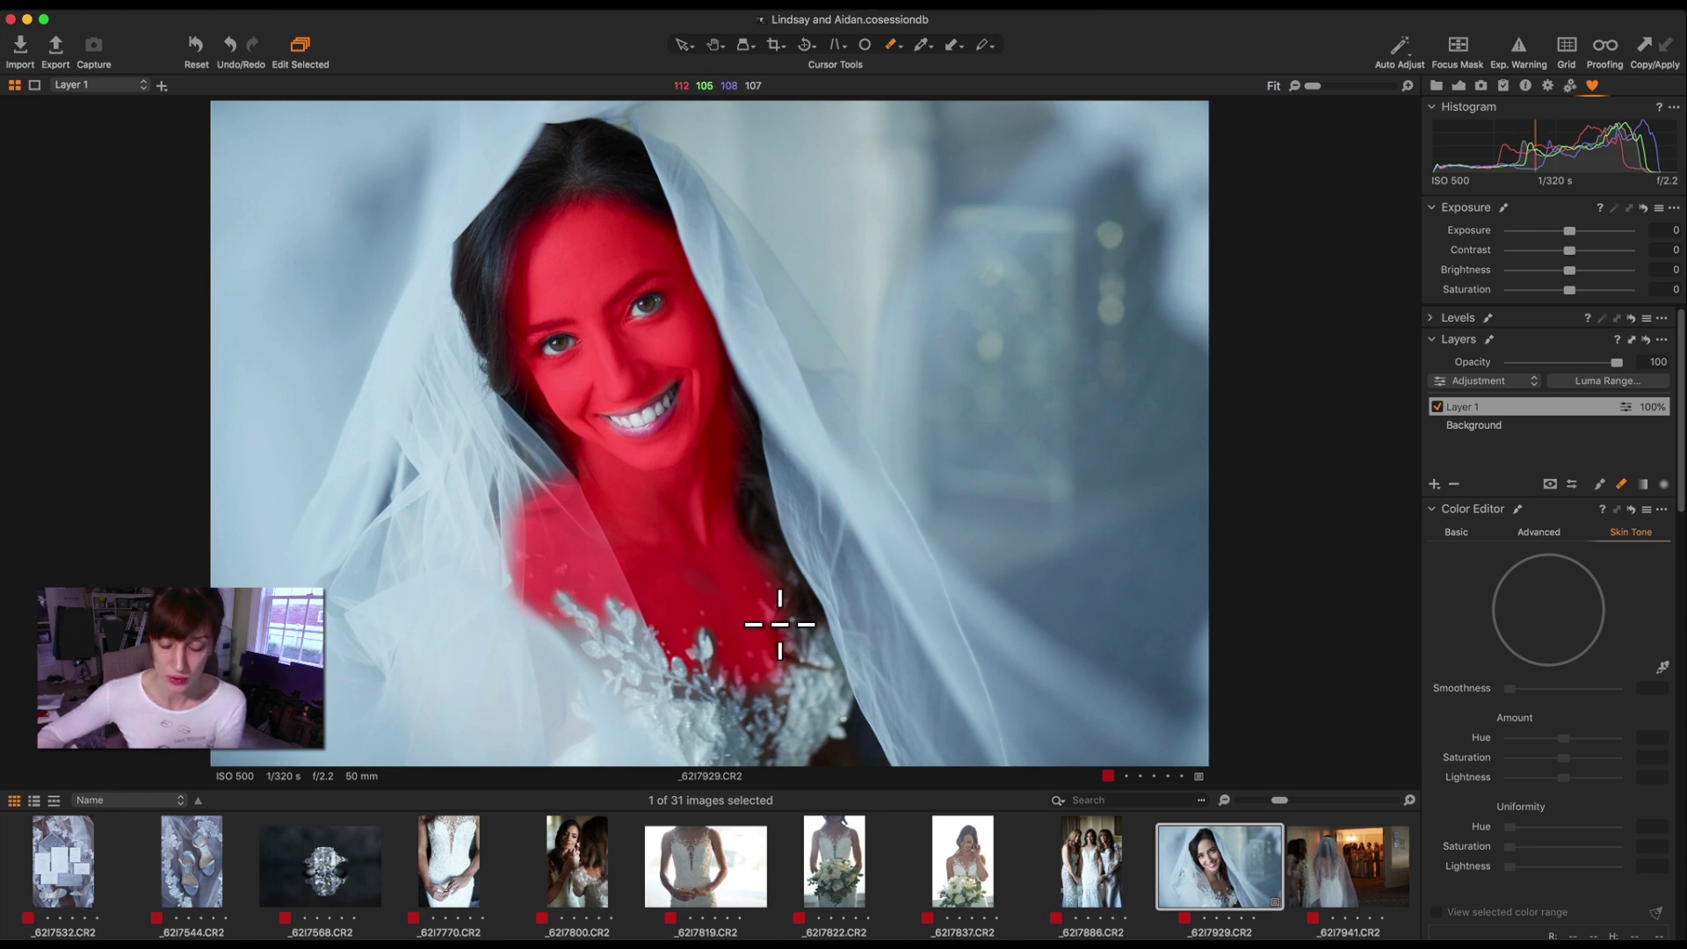
key(m)
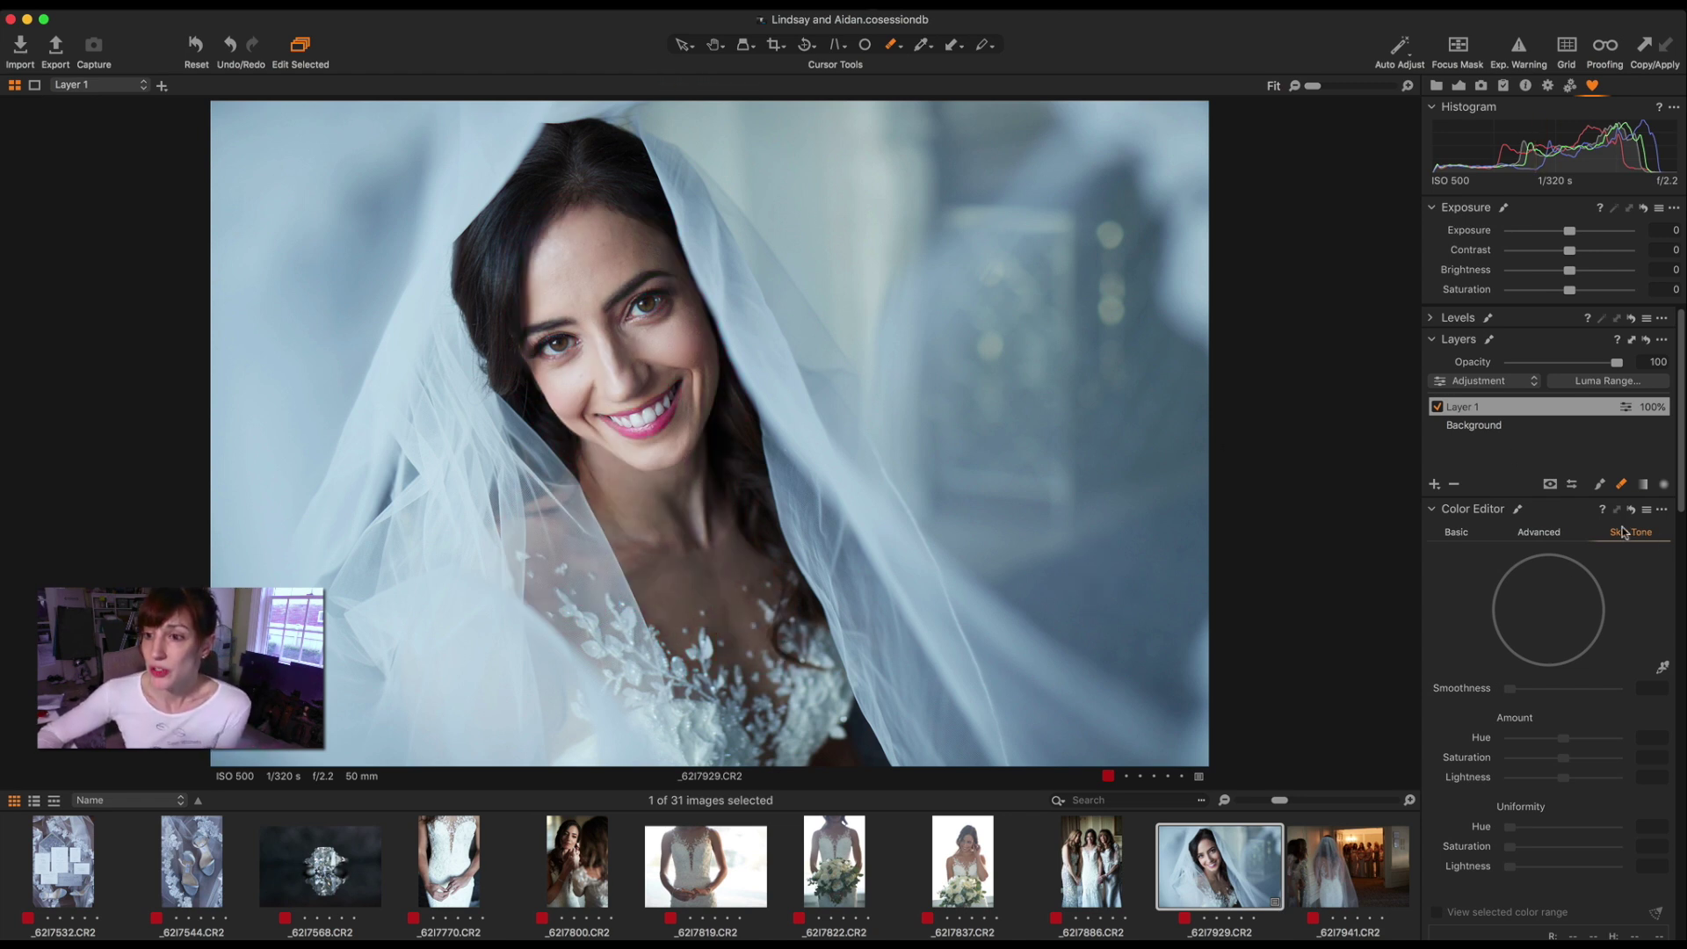
Pick the skin colour from the bride's cheek and widen the selected range on the wheel.
scroll(1582, 534, down, 4)
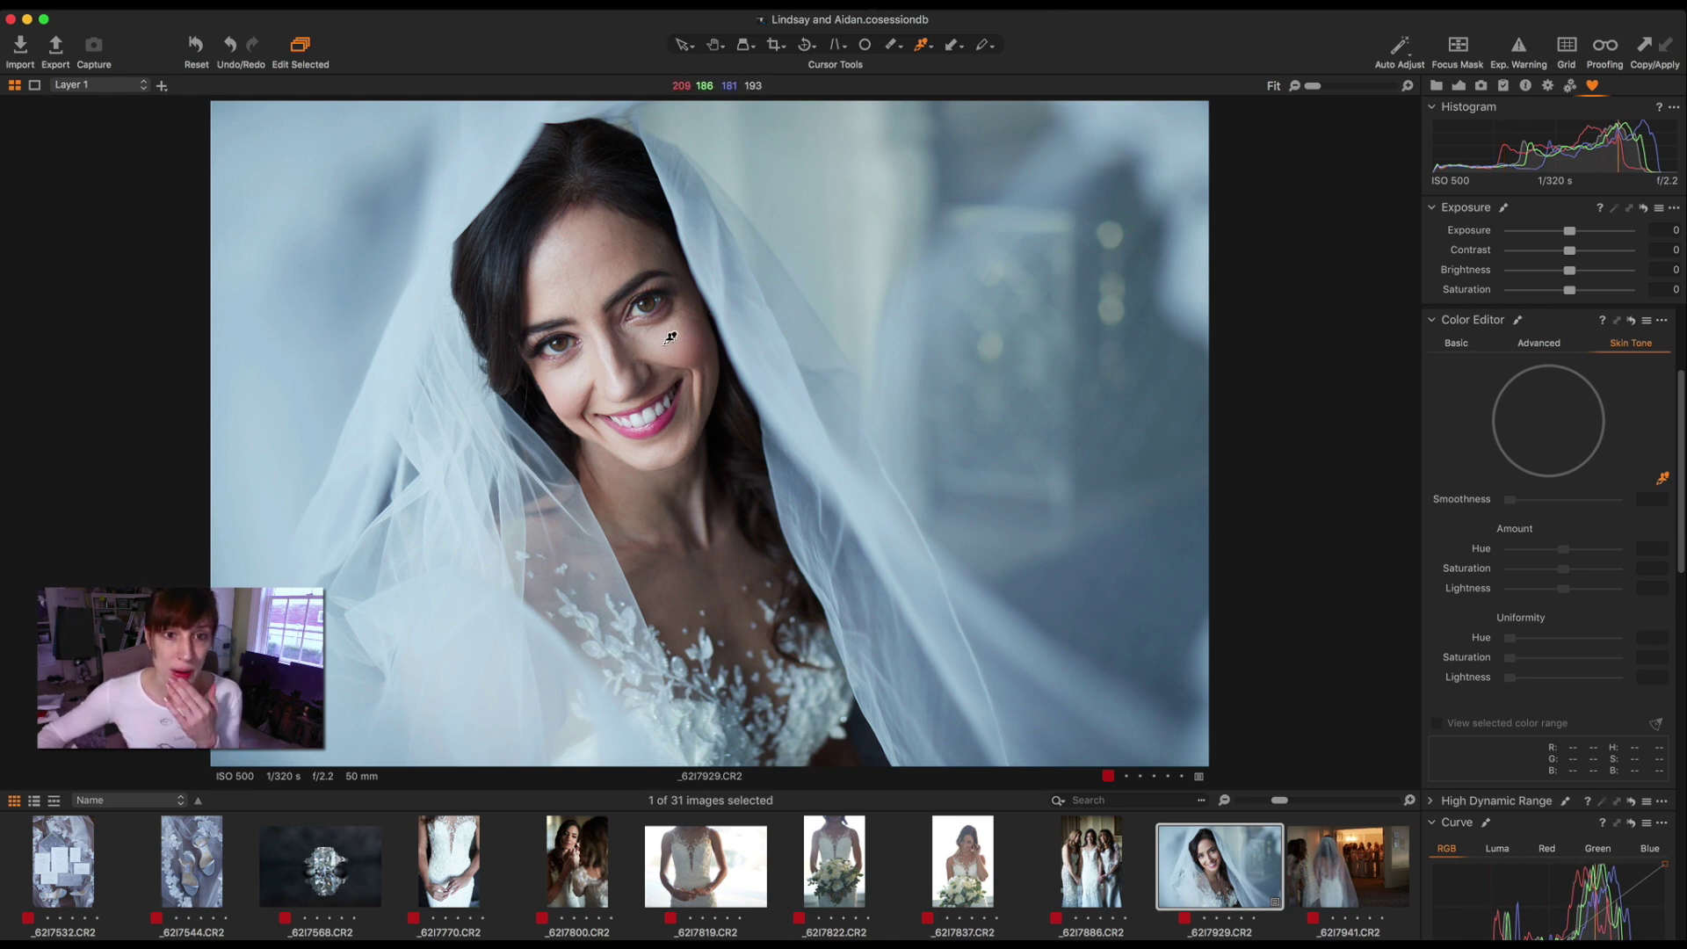
click(669, 338)
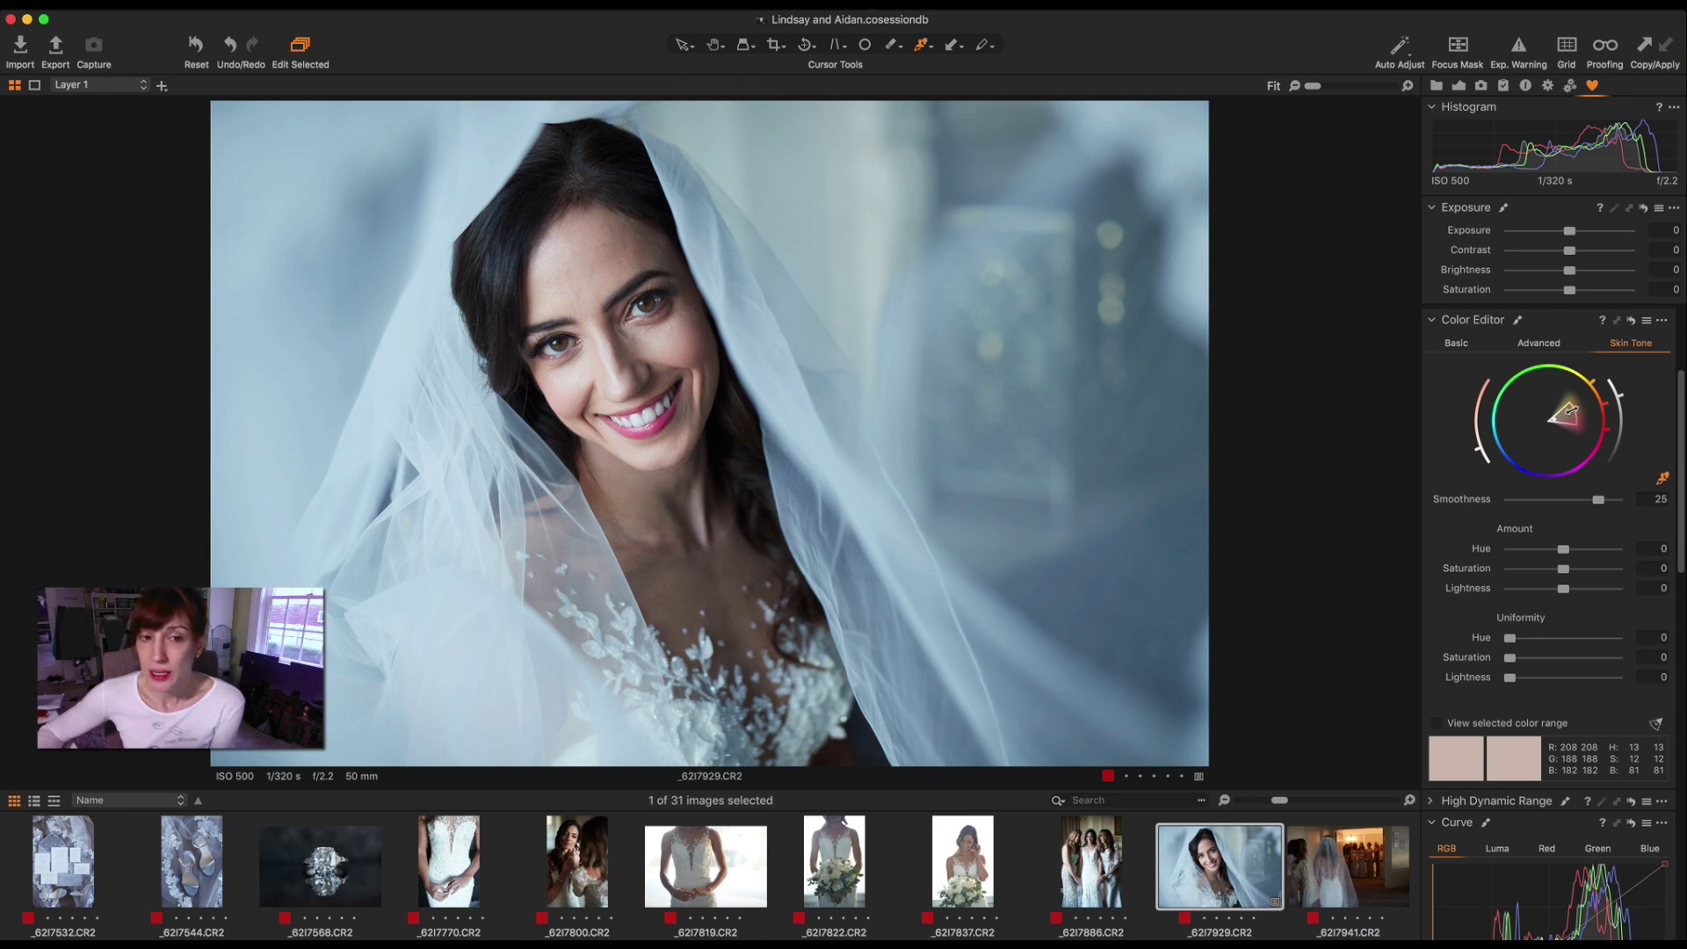
drag(1569, 410, 1582, 407)
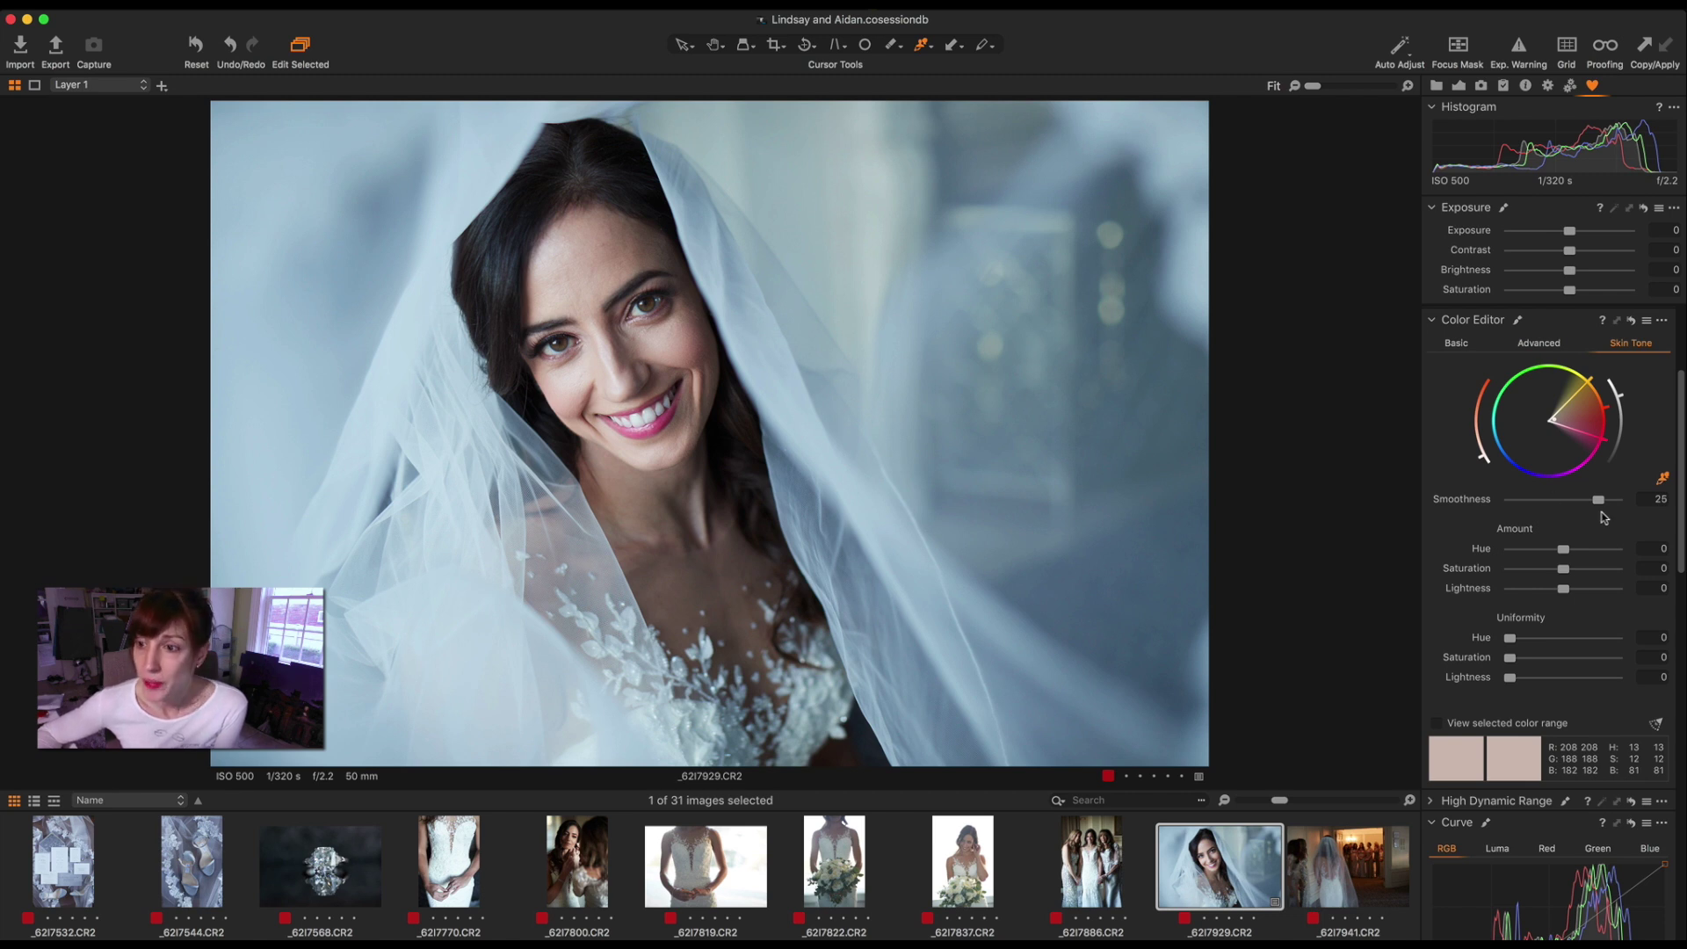
Try Skin Tone Smoothness down at 1 and back up, leaving it at 25.1.
drag(1598, 499, 1481, 498)
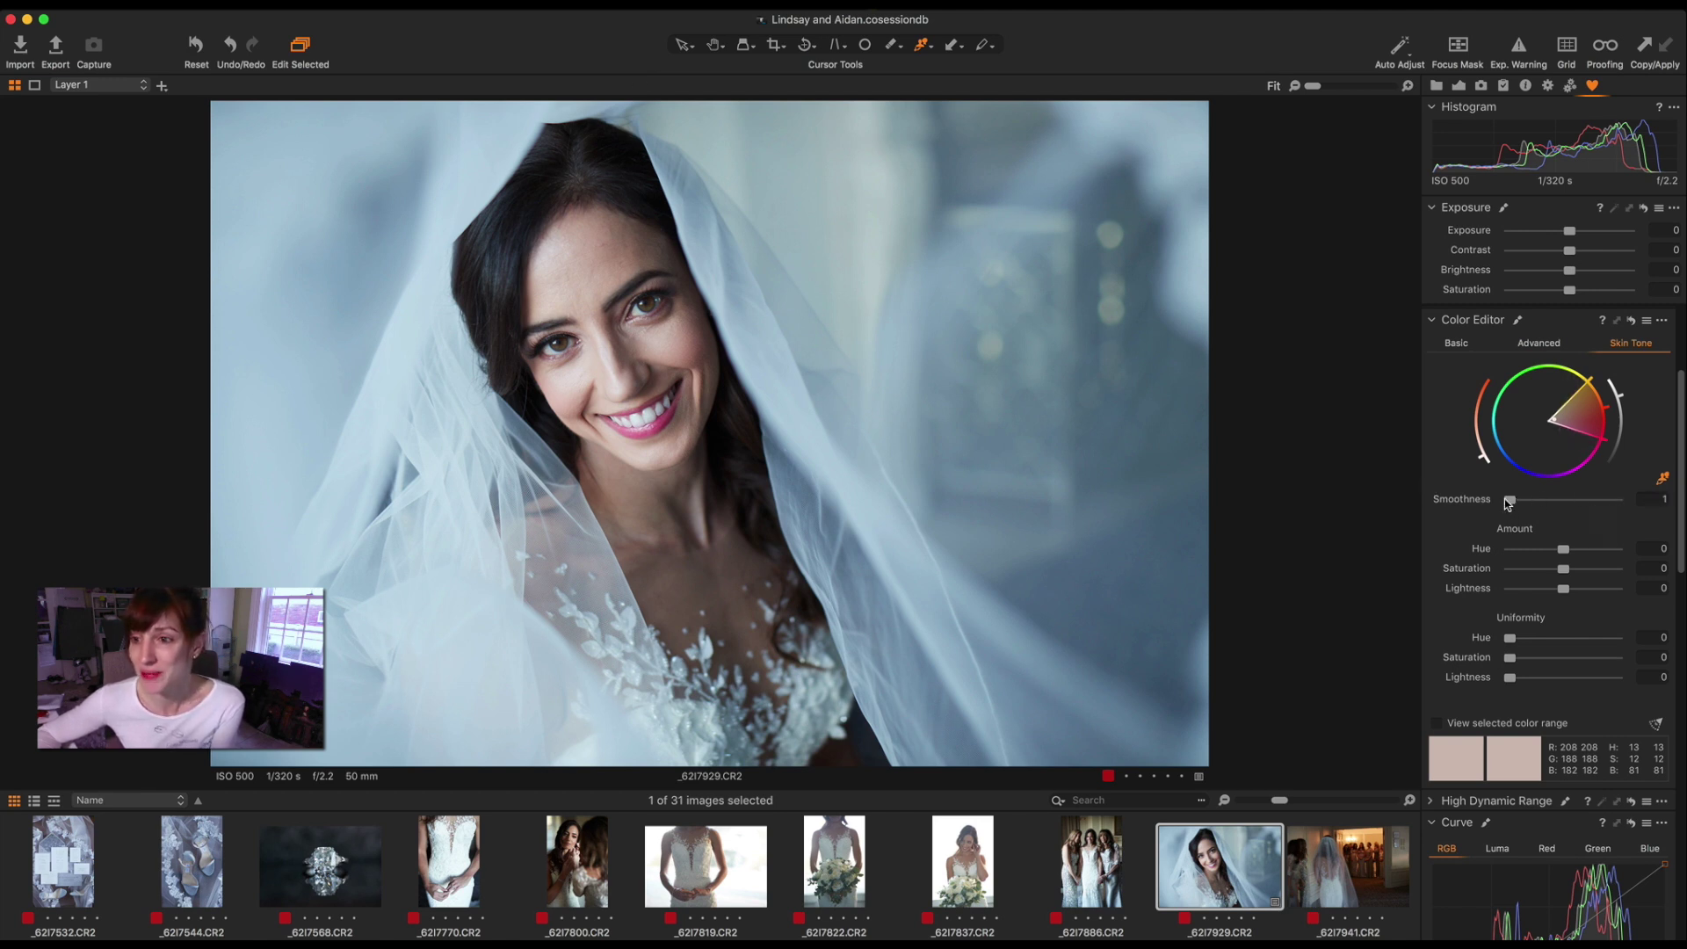
drag(1508, 502, 1598, 499)
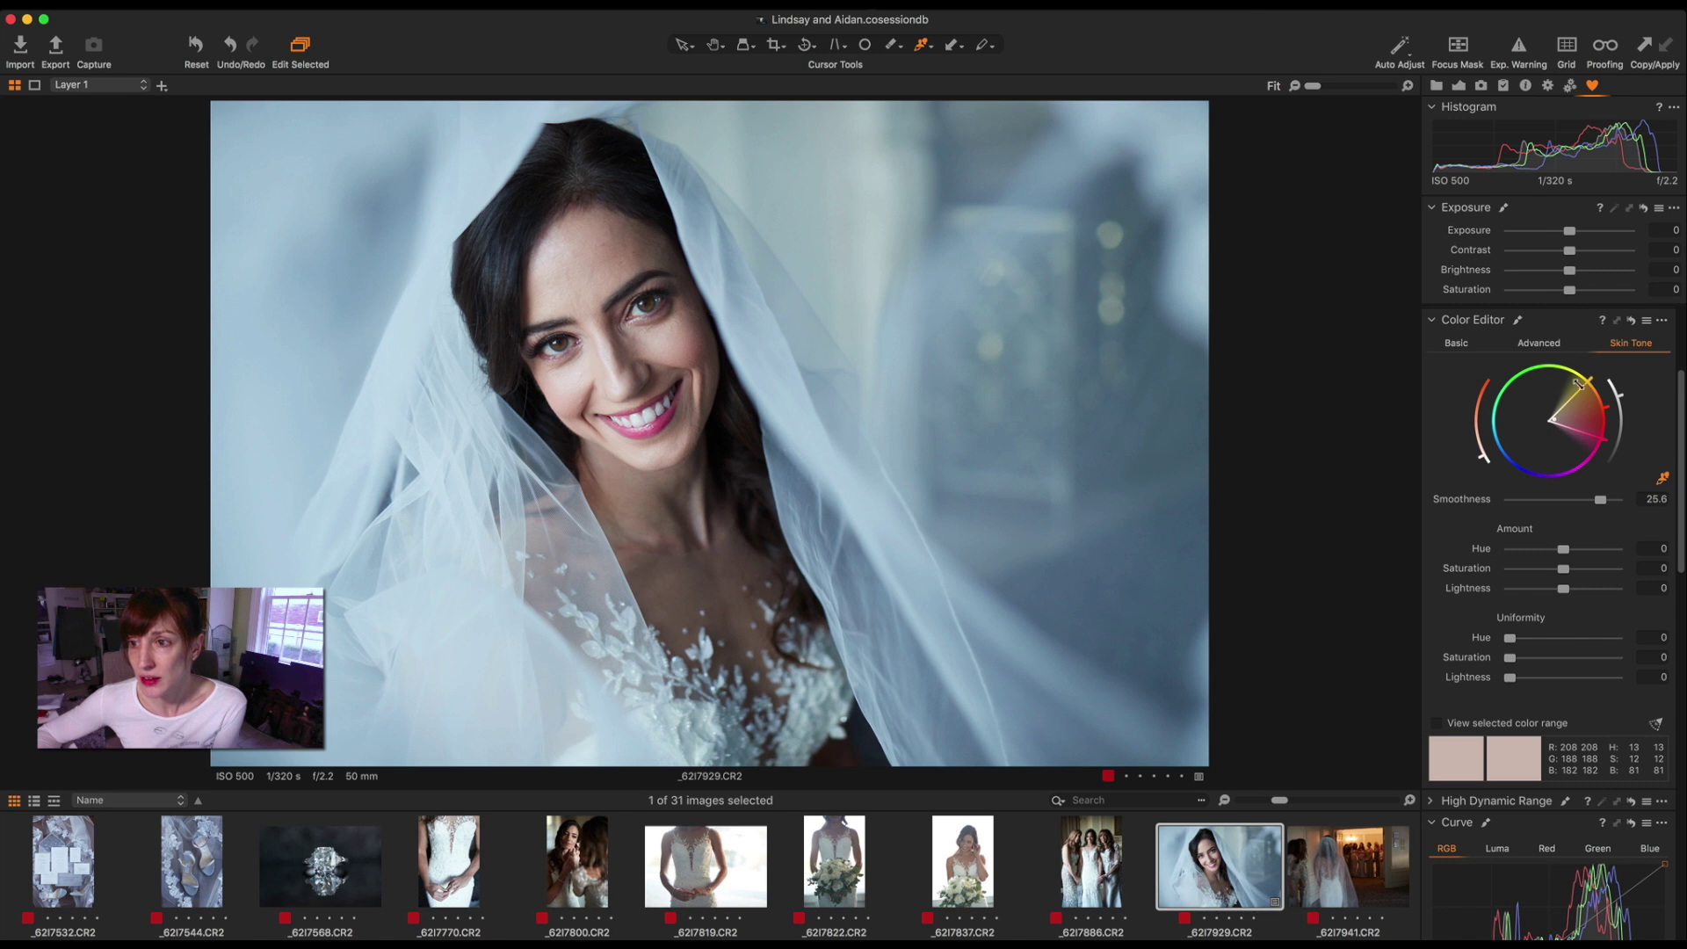
mouse_move(1600, 499)
mouse_down()
mouse_move(1510, 499)
mouse_move(1598, 498)
mouse_up()
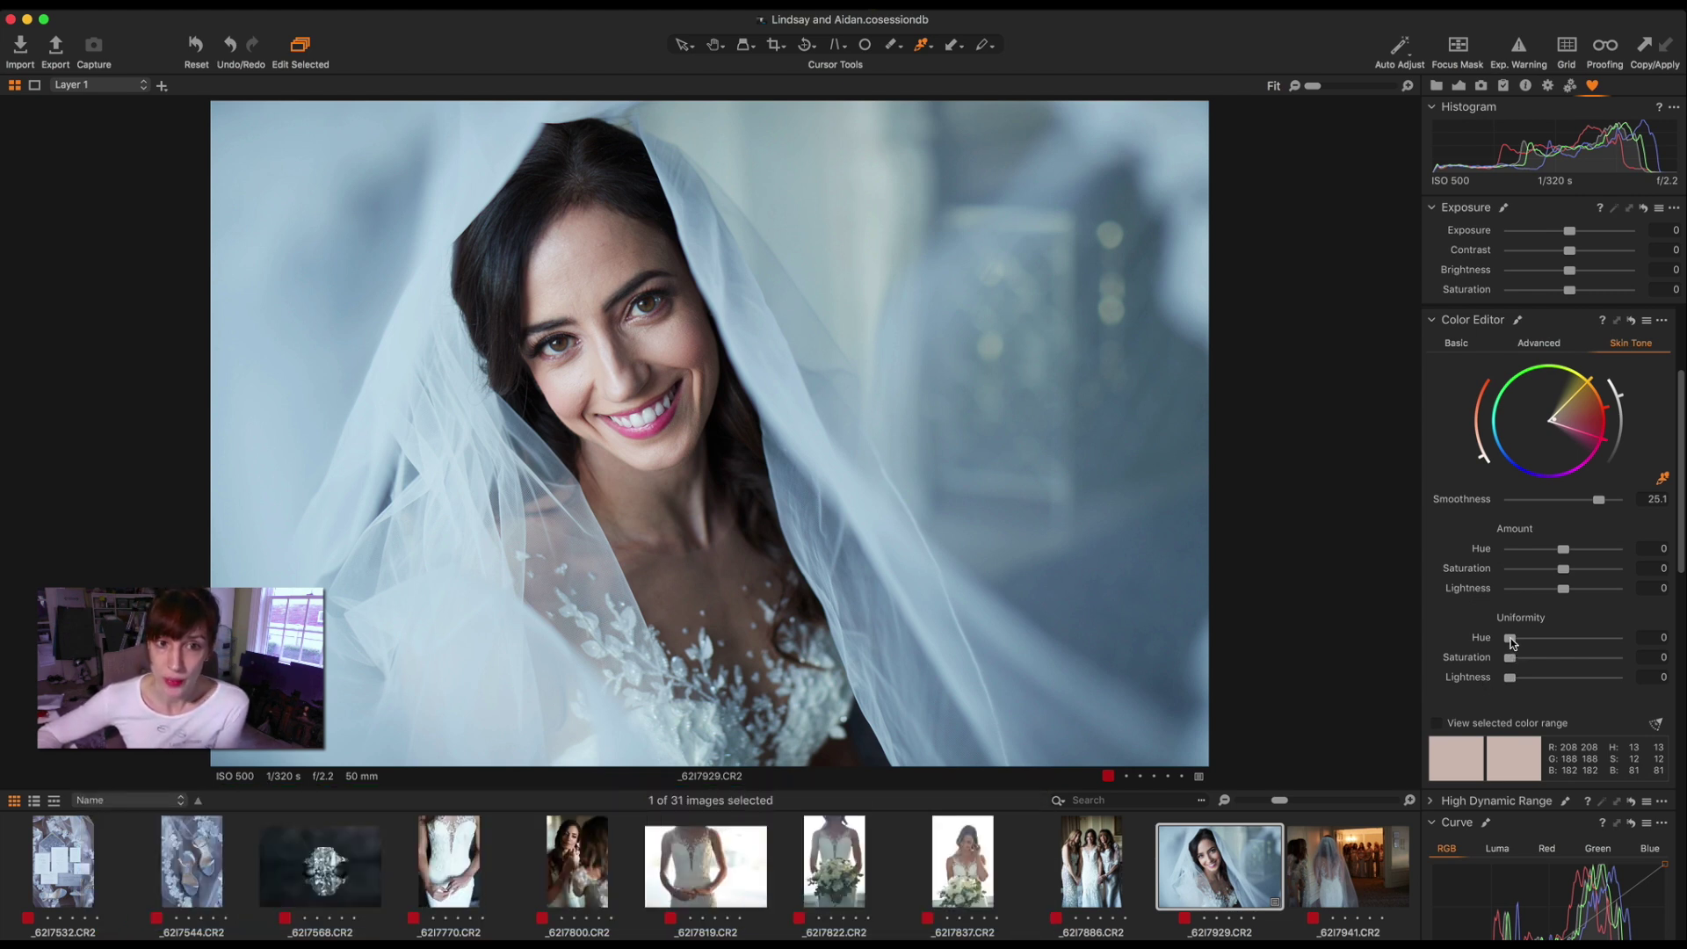
Compare Uniformity Hue from 0 to 100 zoomed on the face, settling at 48.9.
drag(1536, 637, 1628, 641)
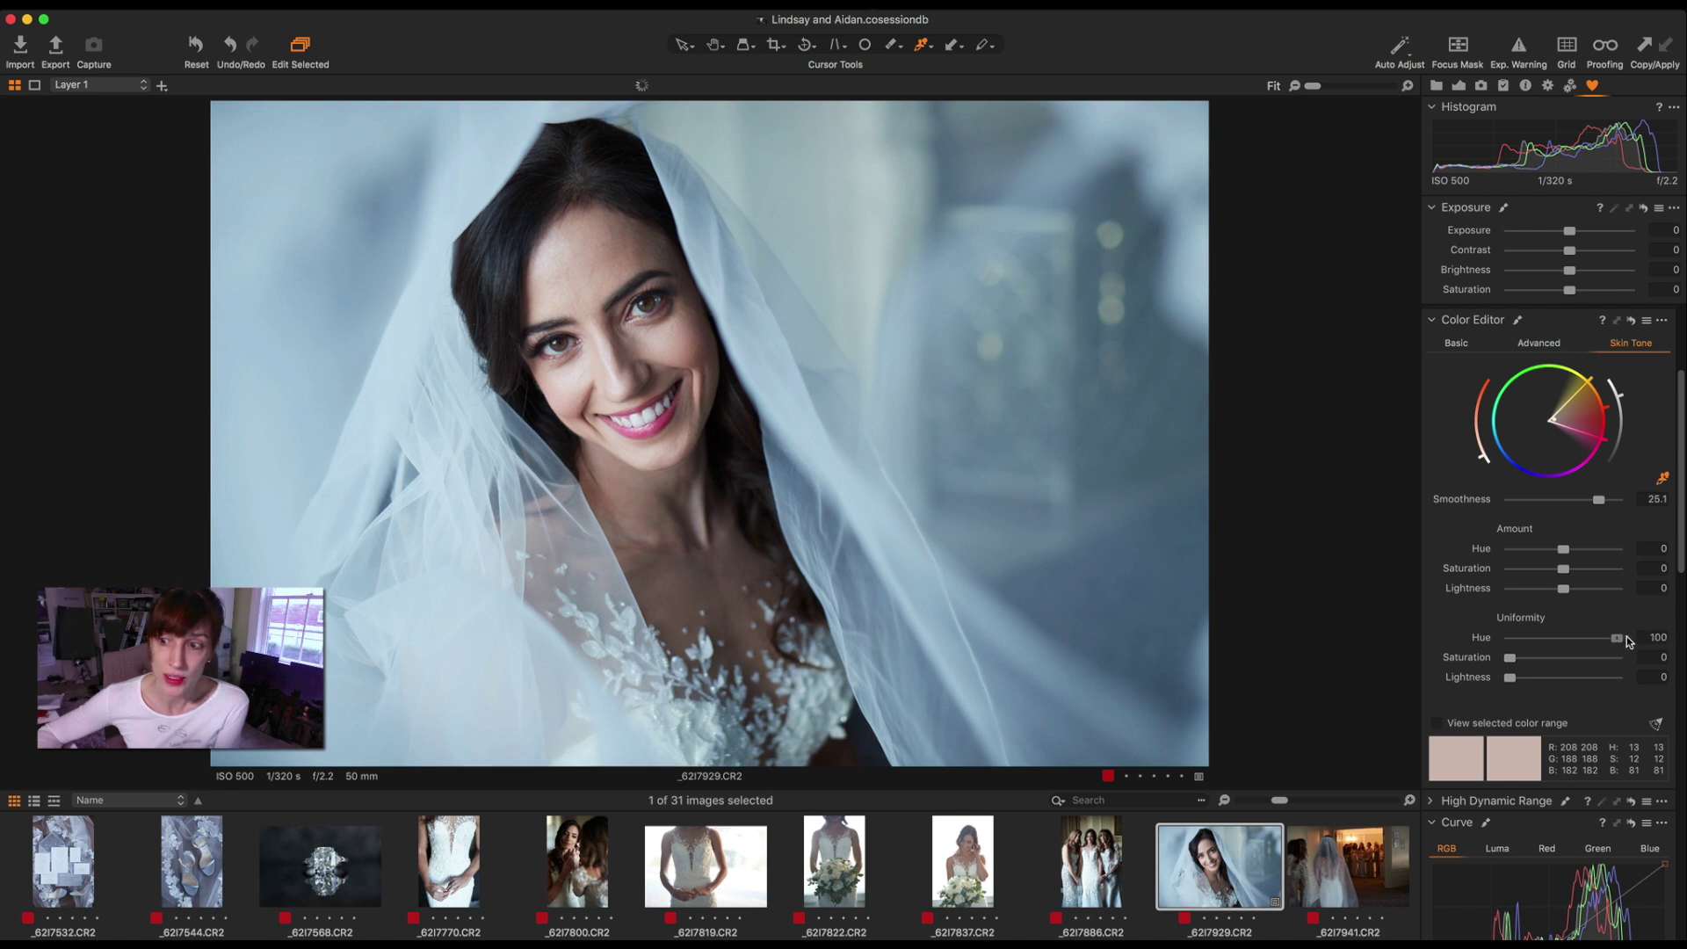
click(556, 351)
scroll(555, 351, up, 1)
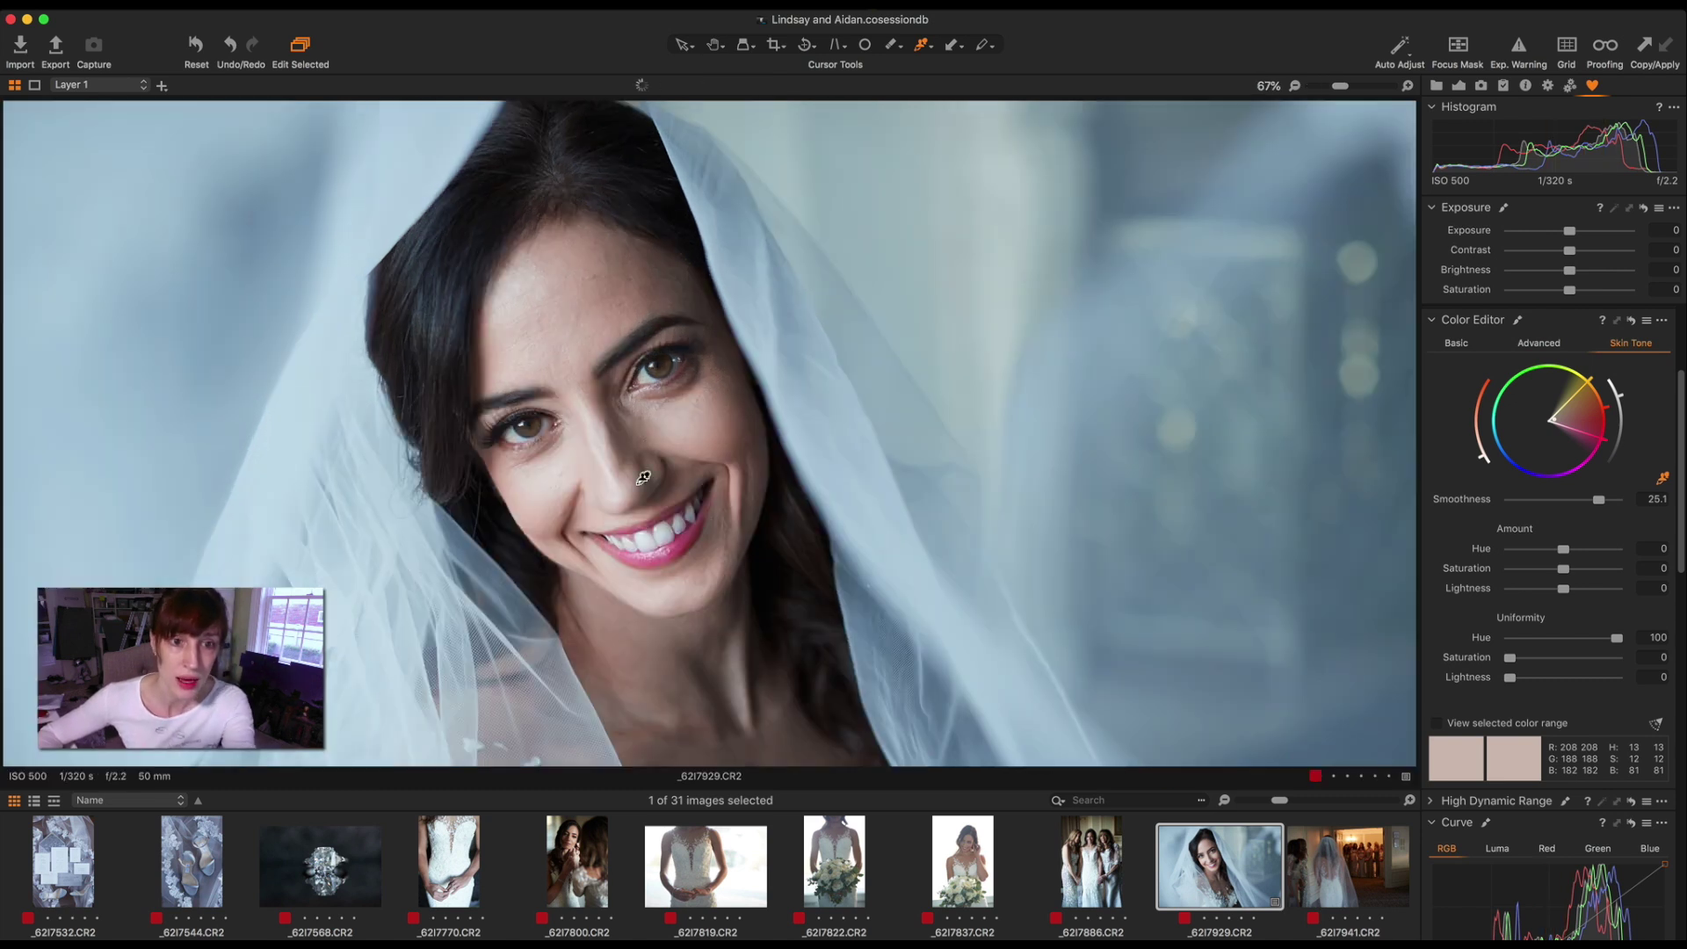
drag(659, 583, 678, 459)
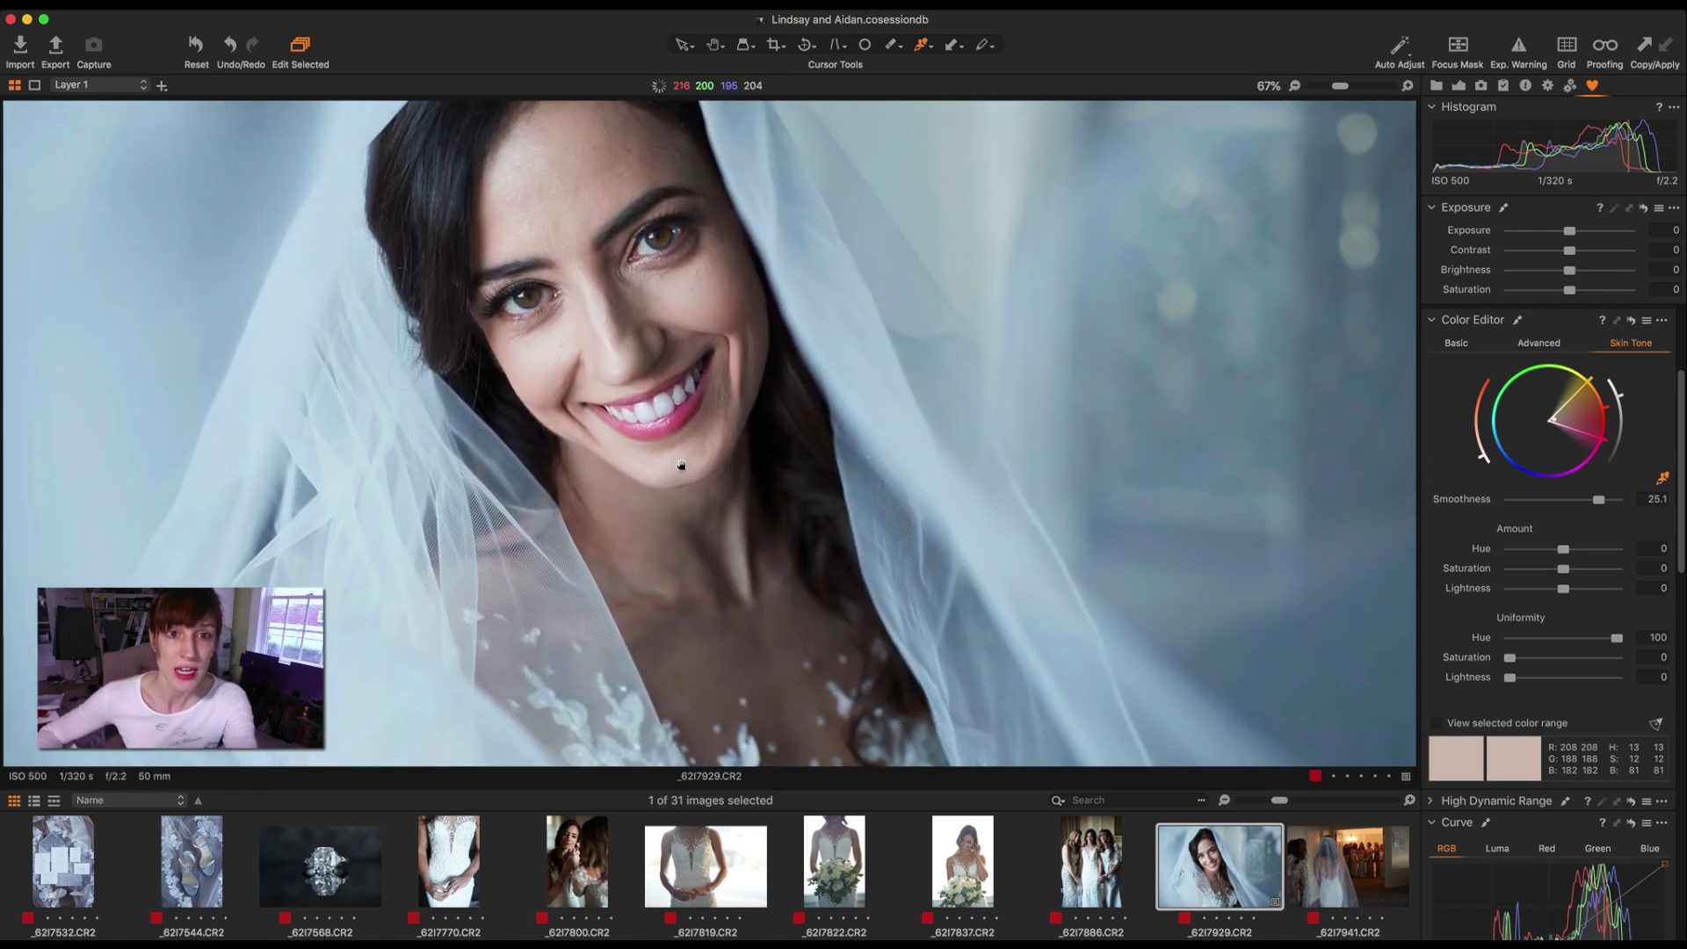
double_click(1484, 640)
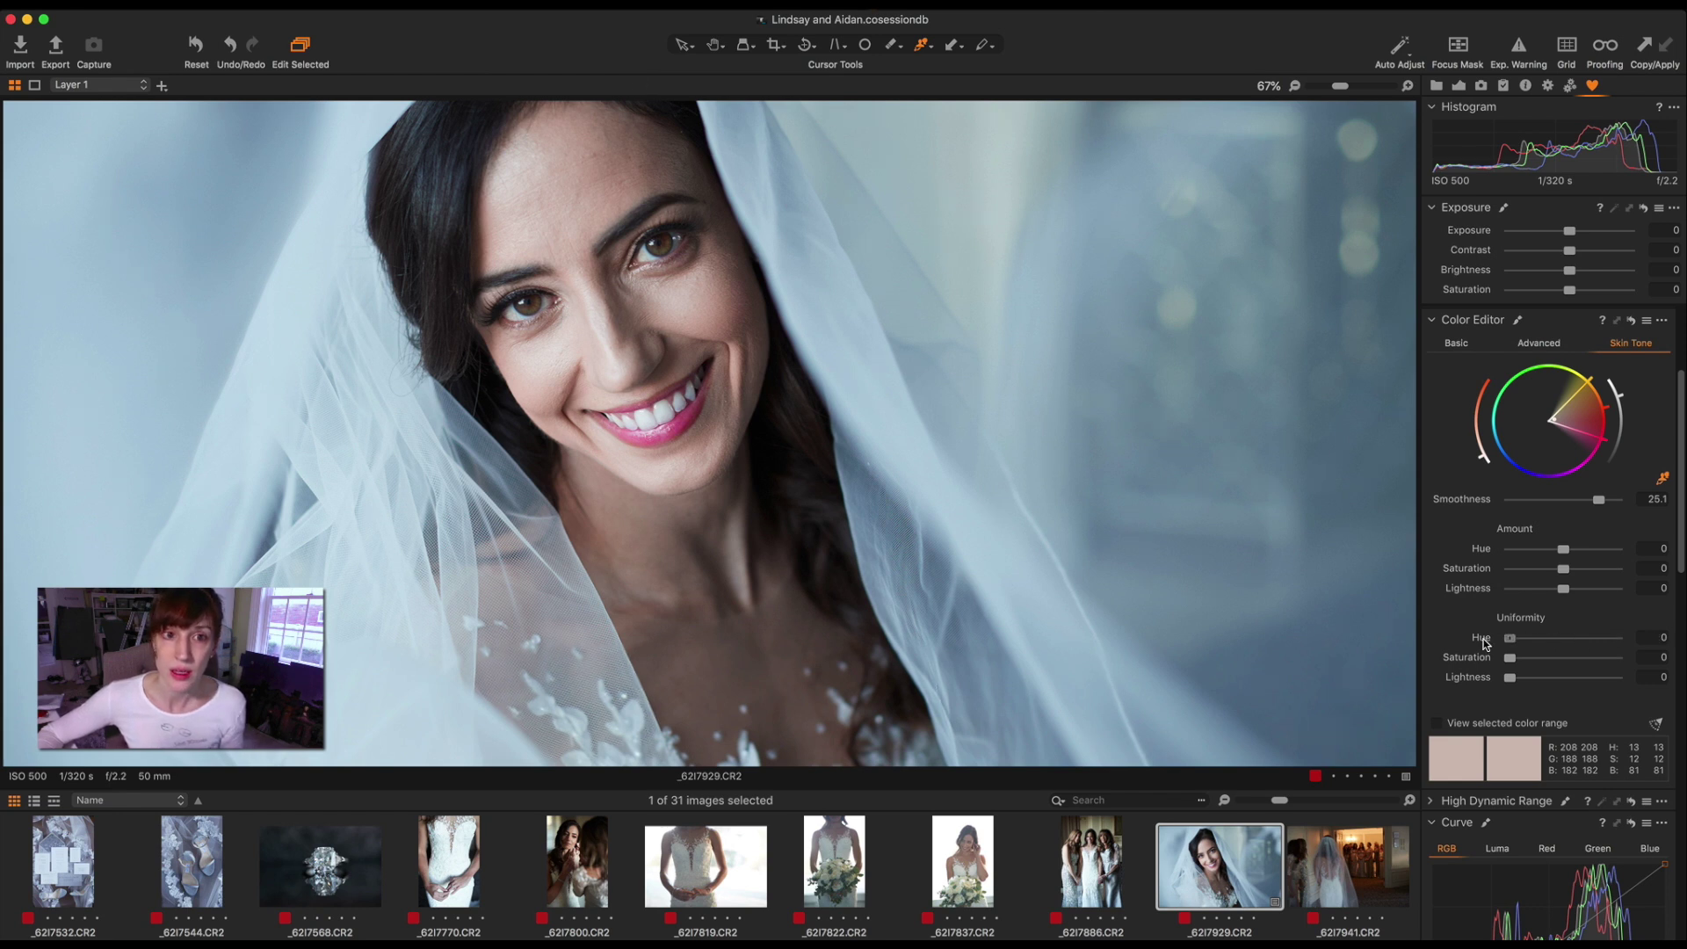
drag(1520, 640, 1640, 647)
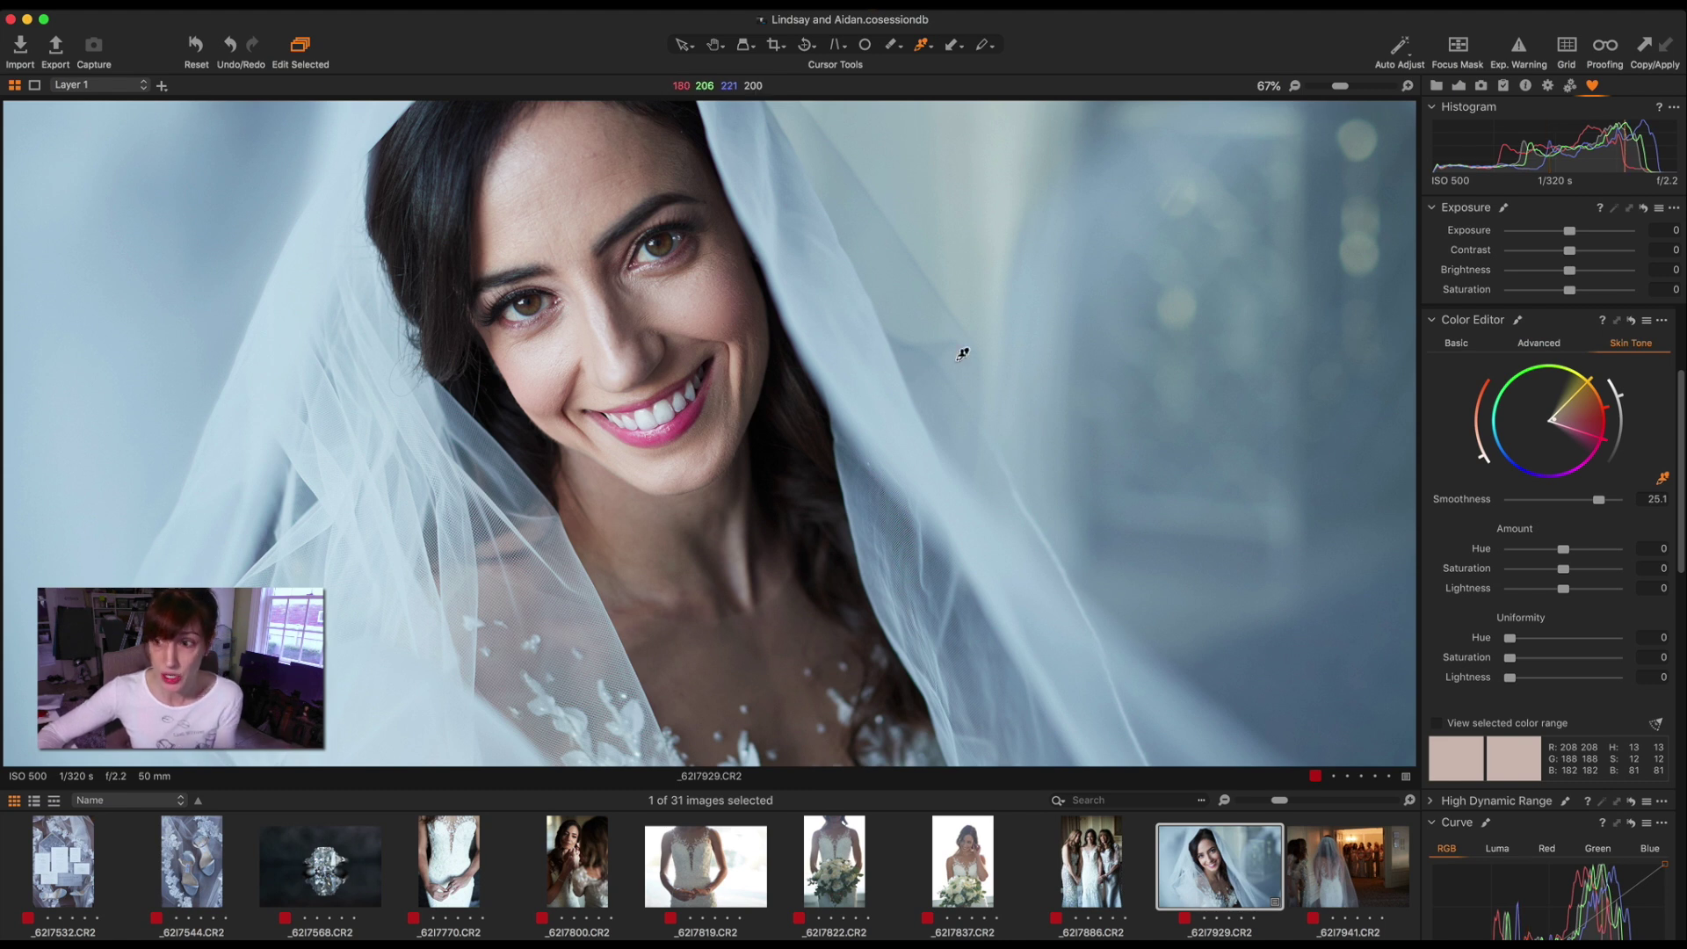
drag(1511, 638, 1662, 637)
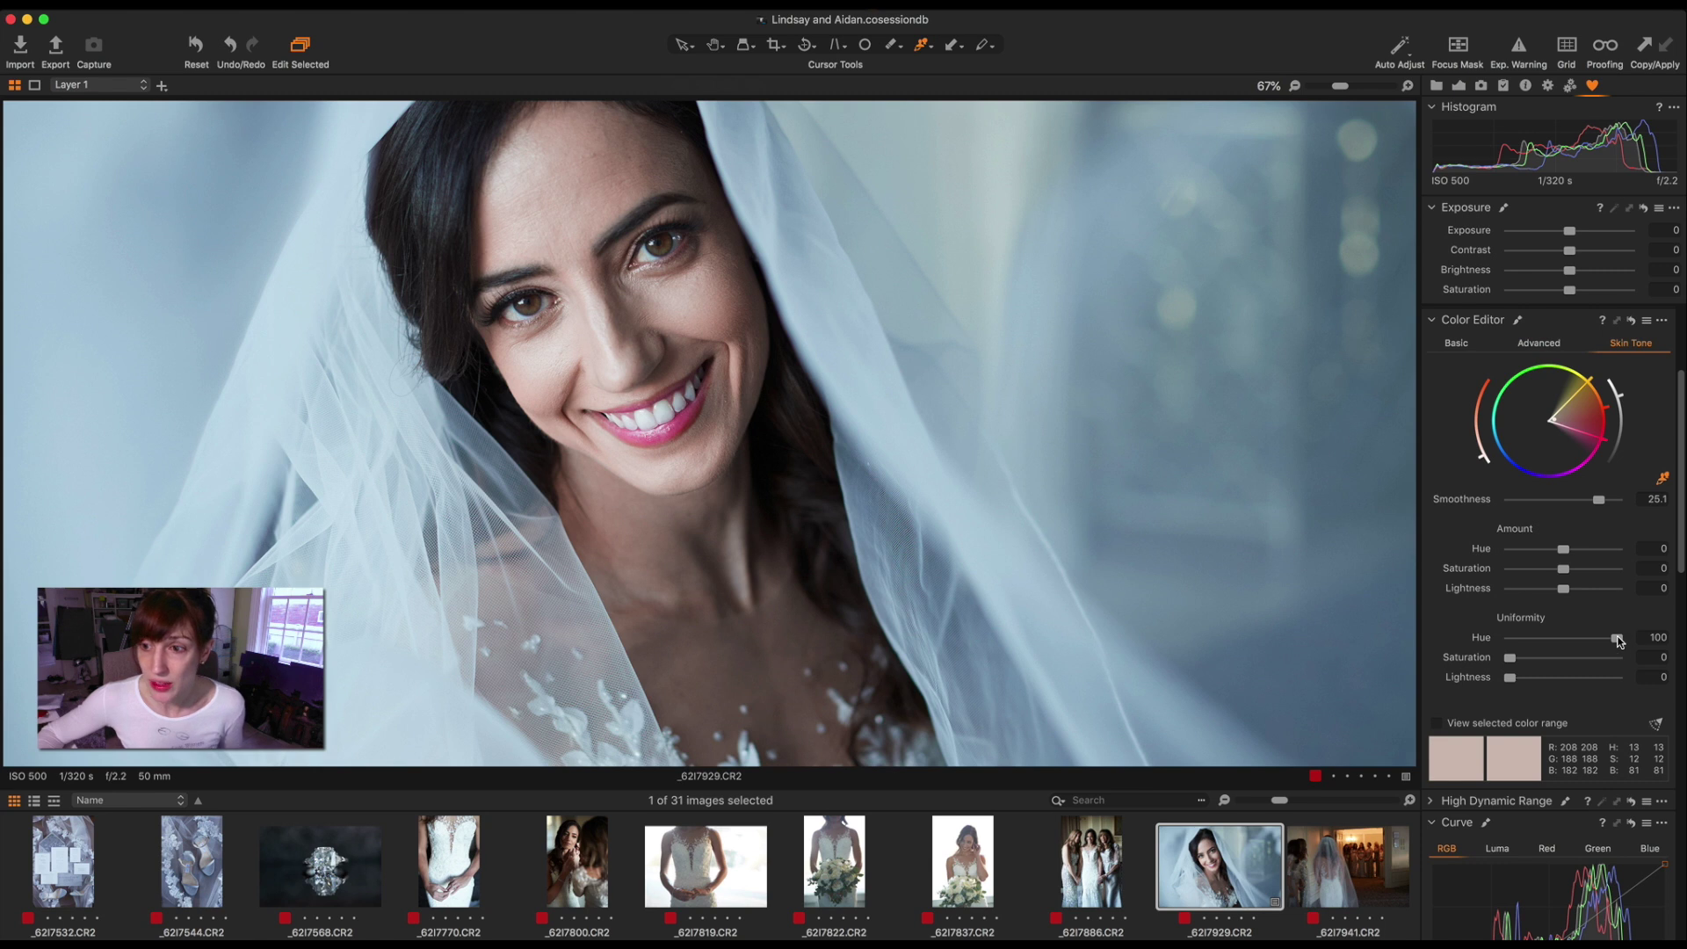
drag(1619, 641, 1678, 638)
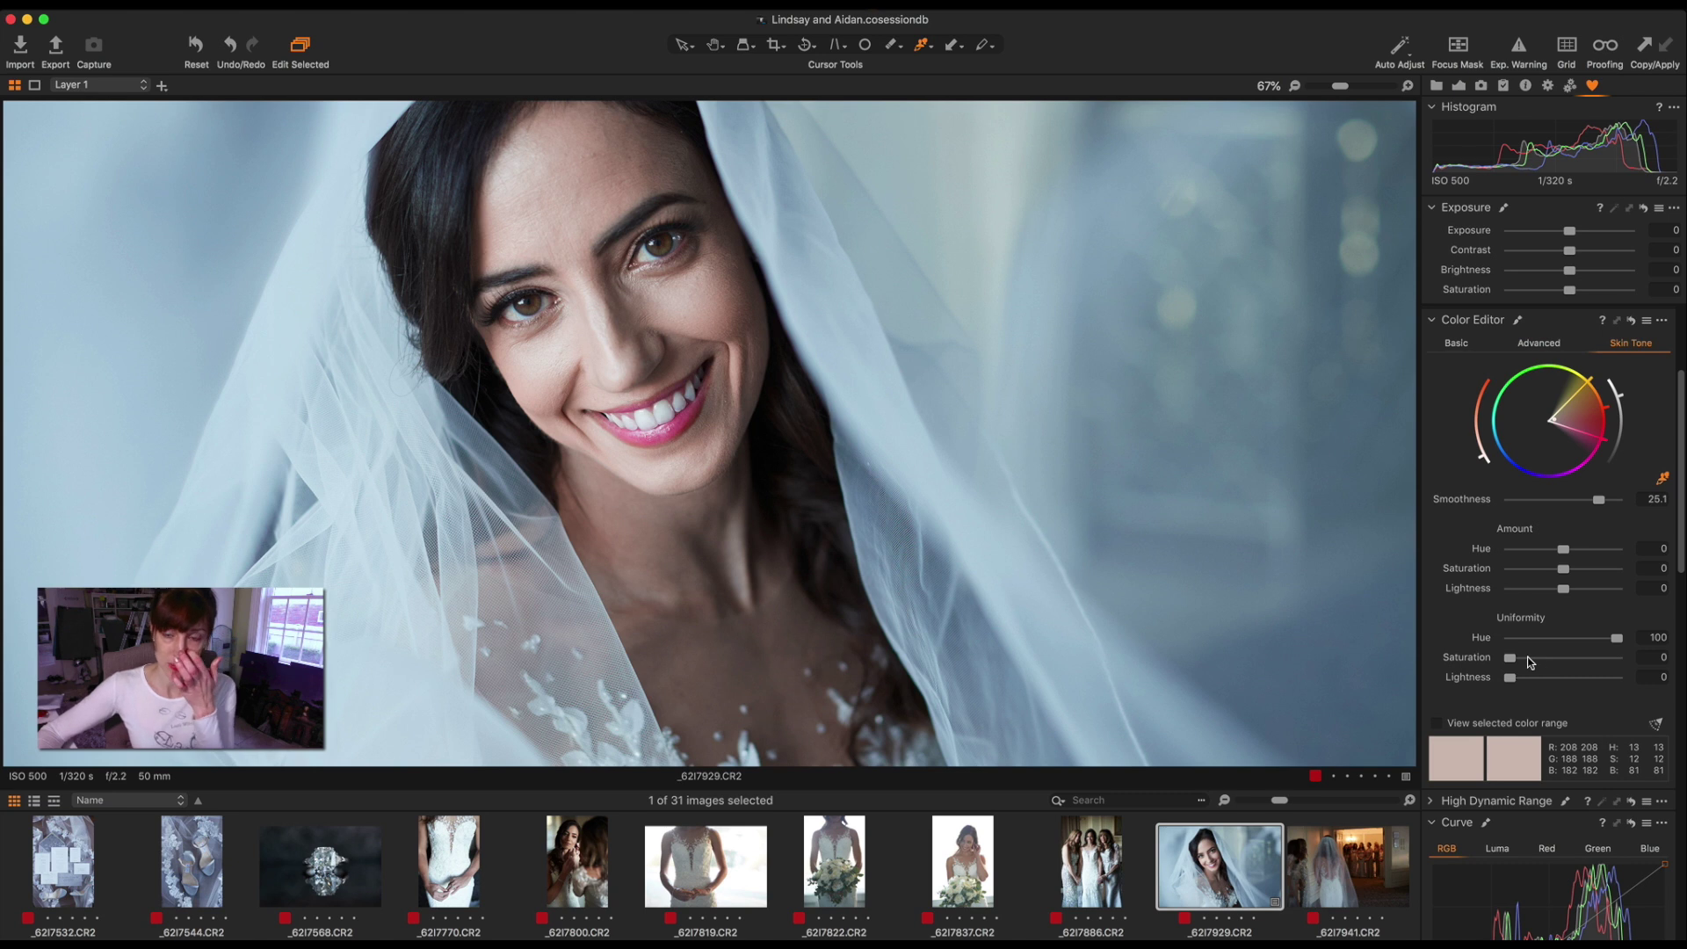
click(1556, 640)
drag(1556, 642, 1564, 645)
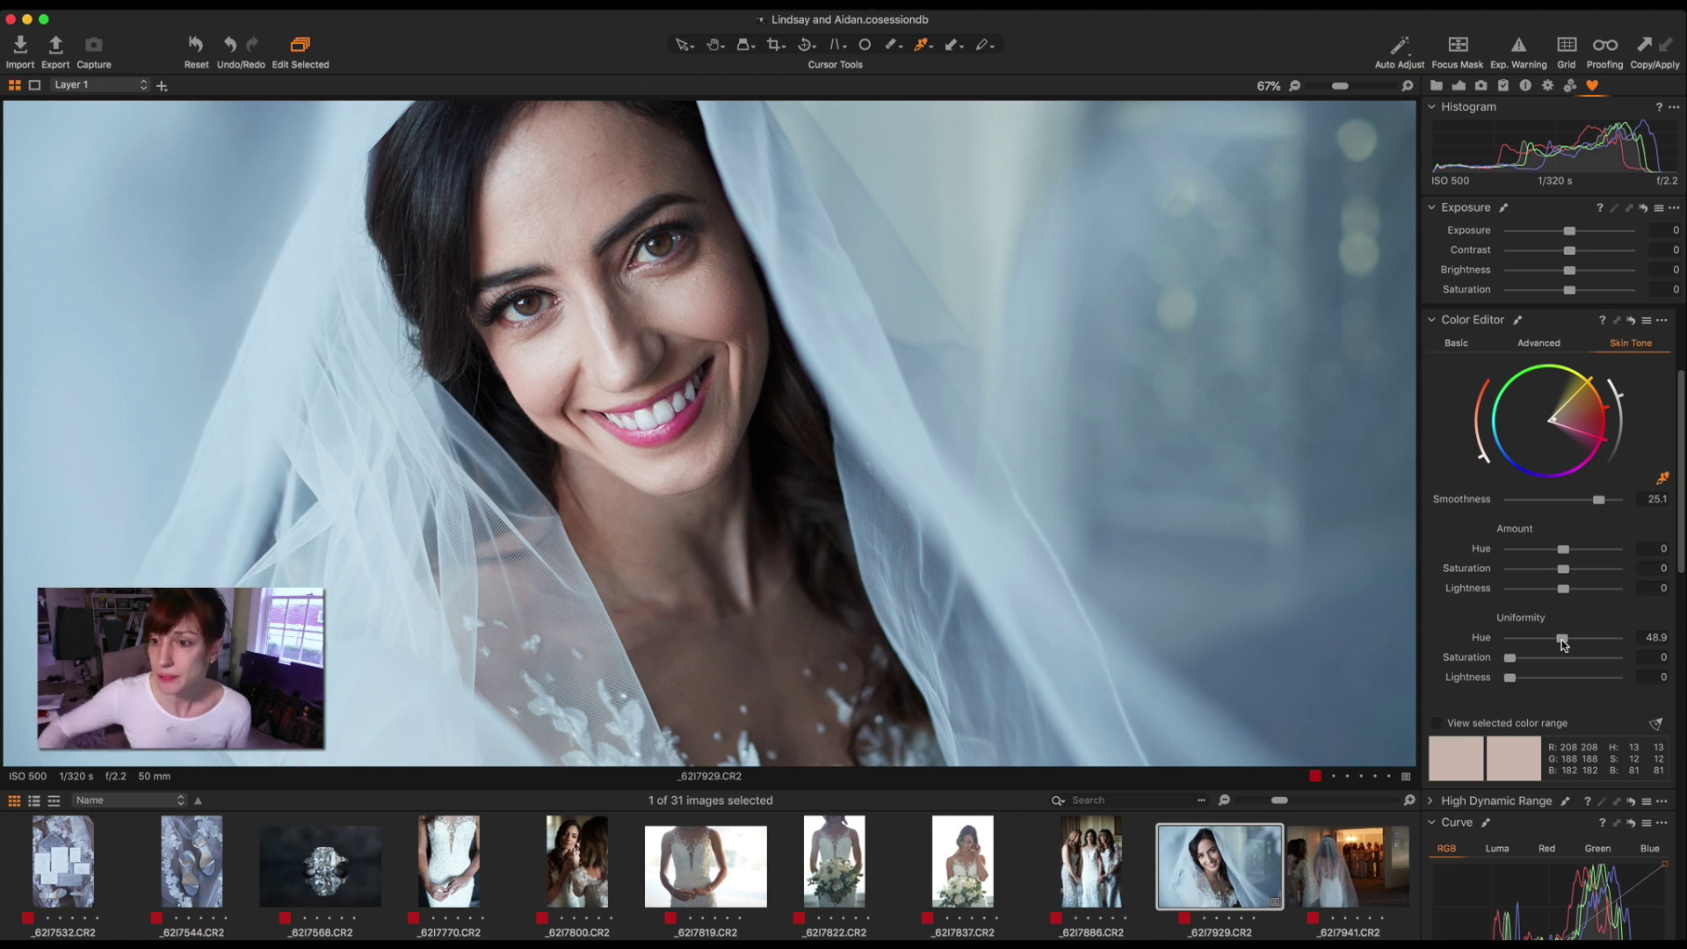
Test the extremes, then set Uniformity Saturation to 23.5 and Uniformity Lightness to 39.8.
drag(1510, 661, 1640, 663)
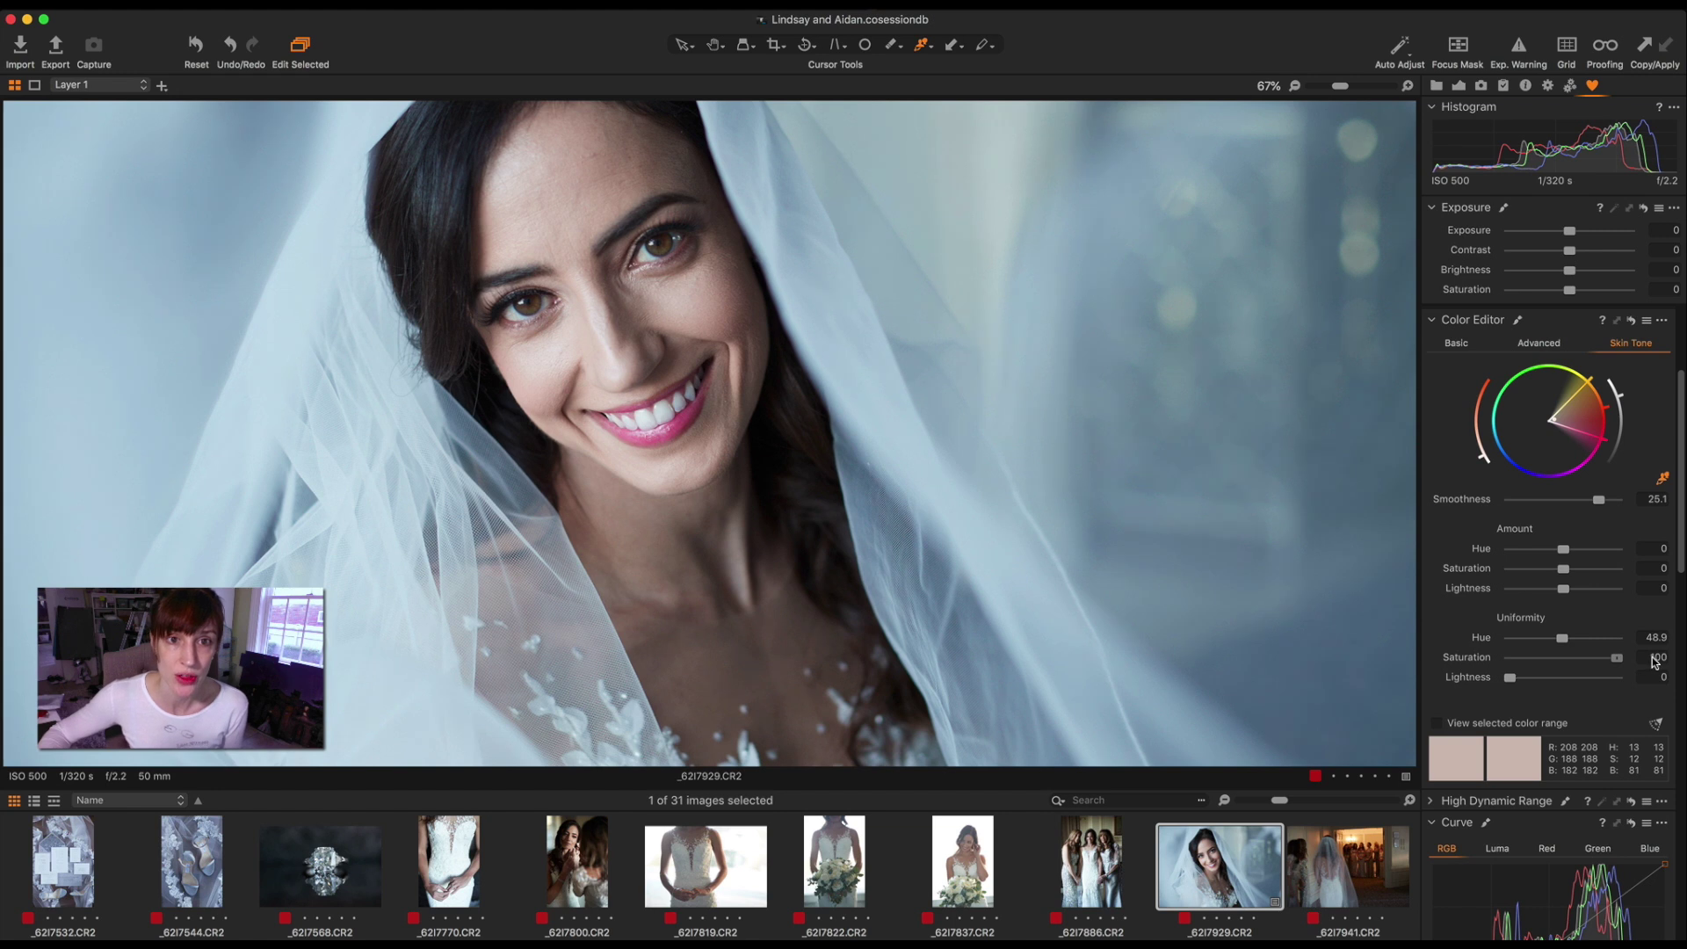
click(1561, 659)
drag(1561, 662, 1656, 651)
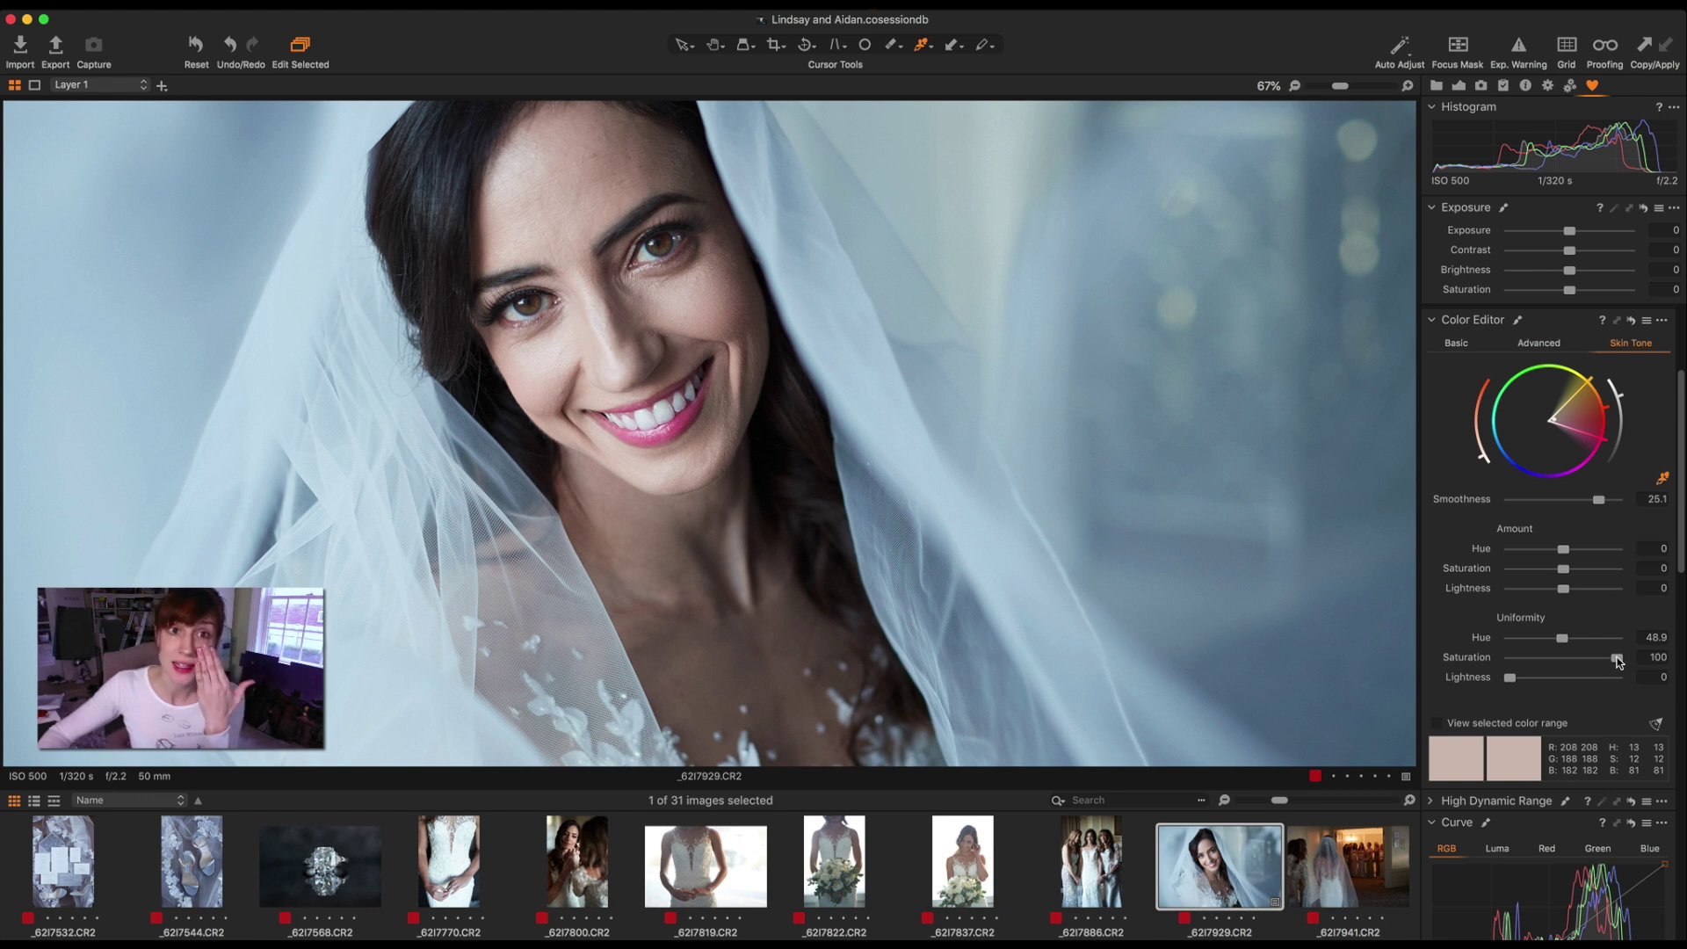
drag(1618, 657, 1654, 677)
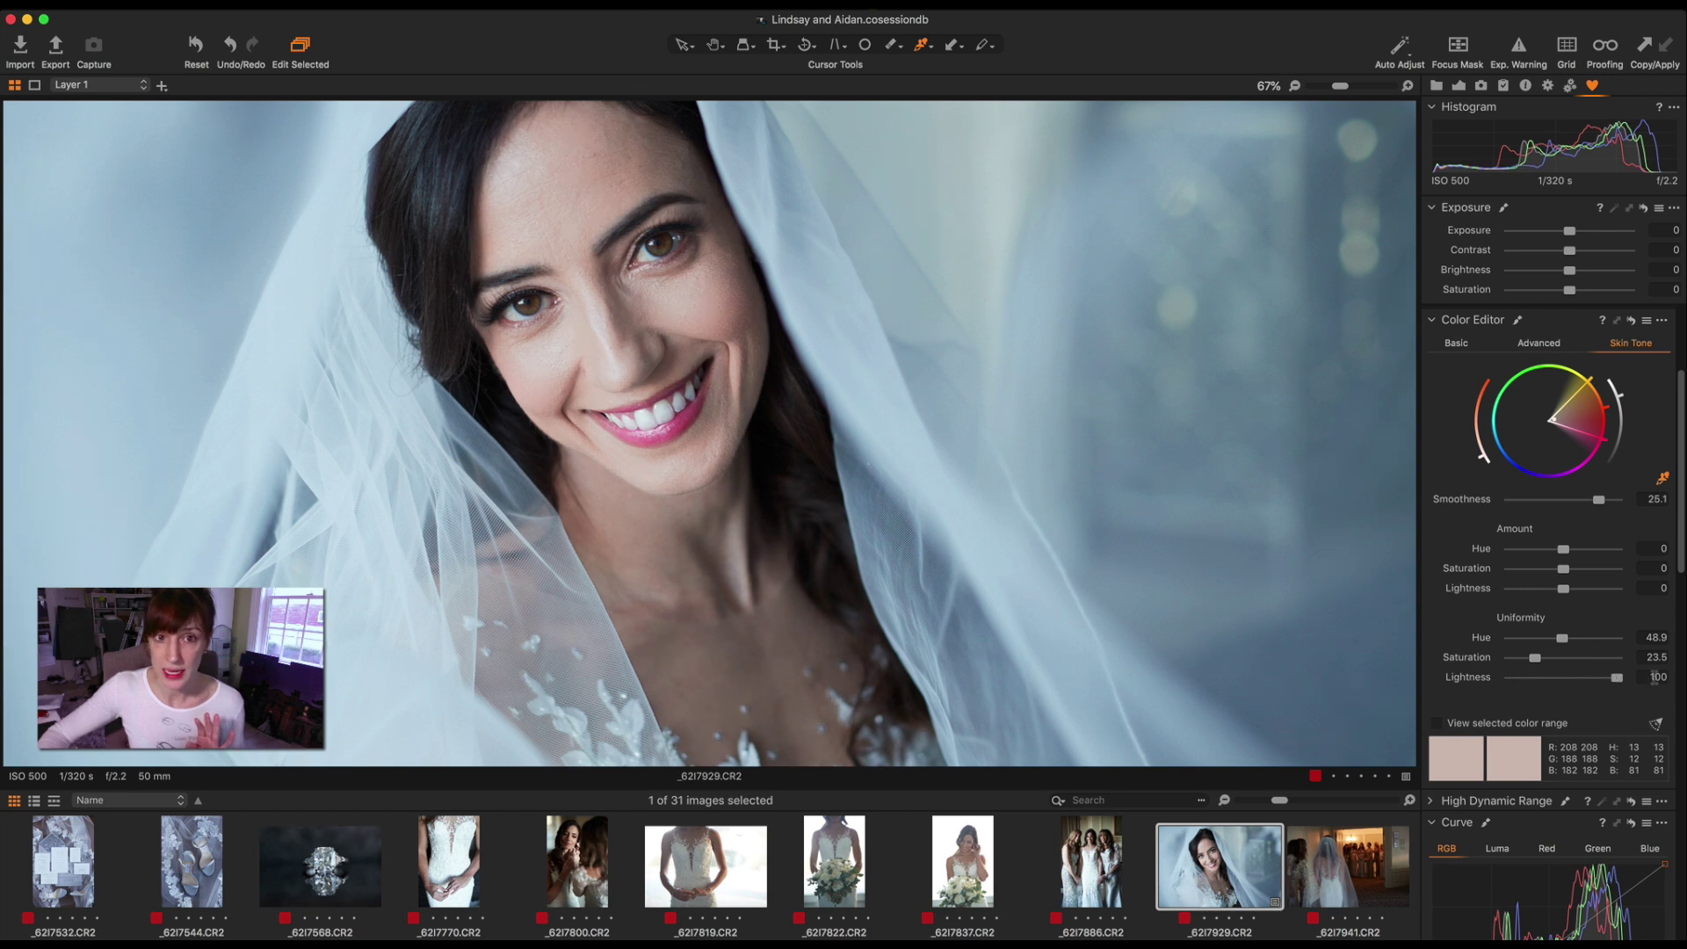
drag(1614, 678, 1504, 679)
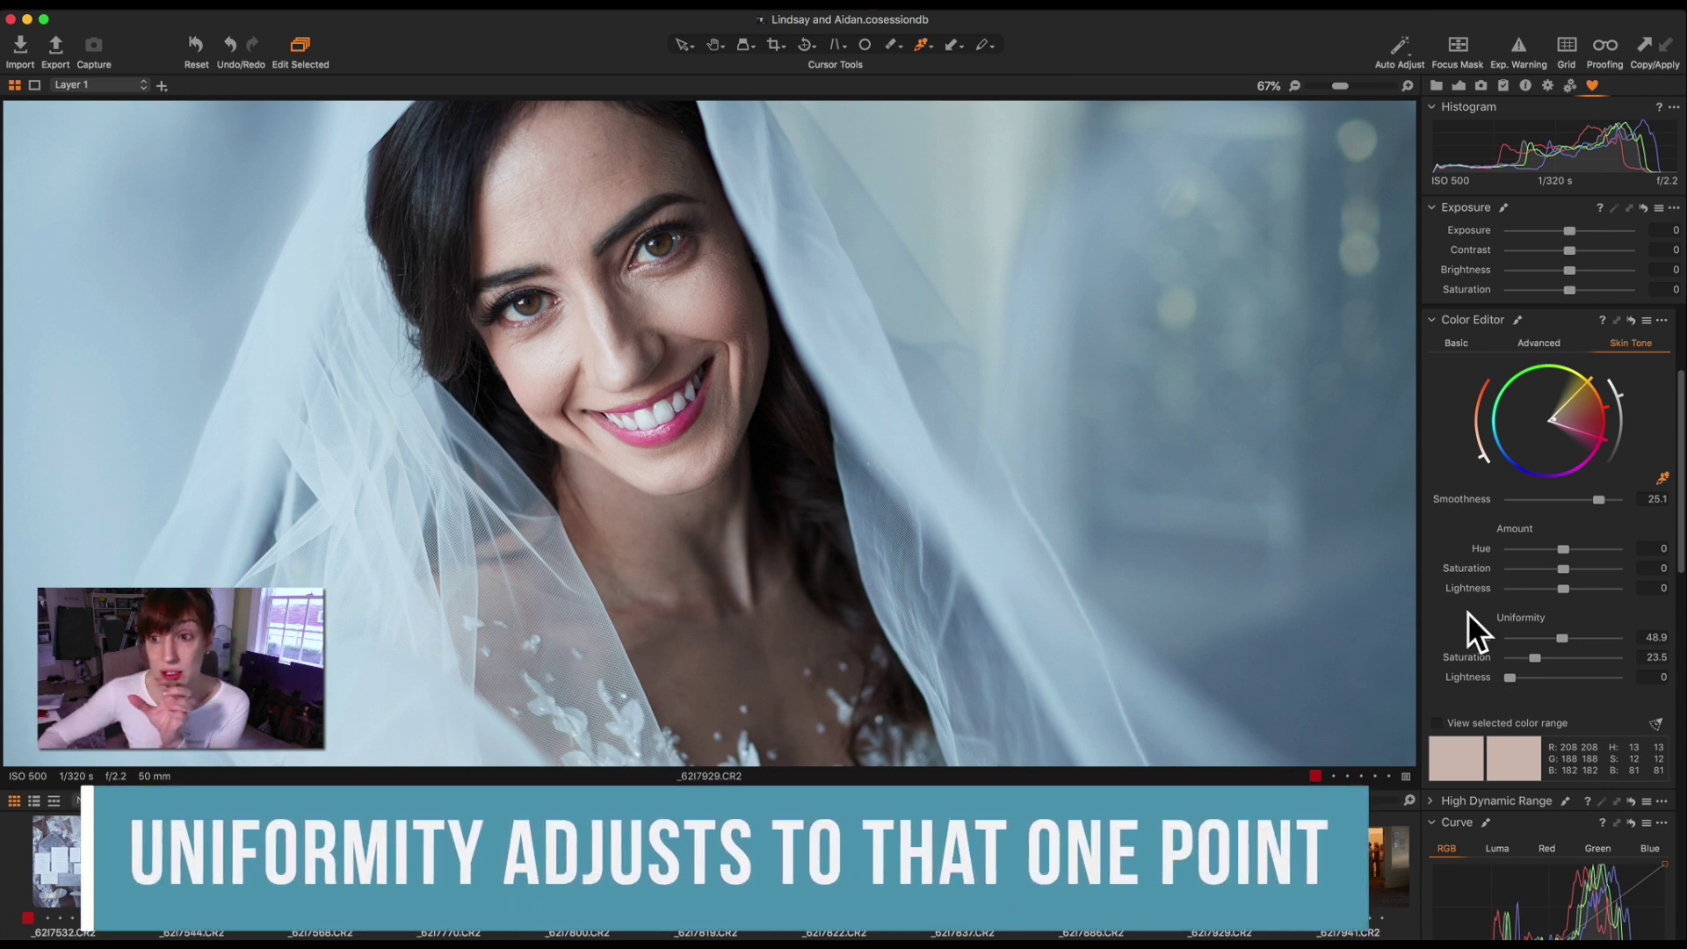
drag(1508, 682, 1553, 682)
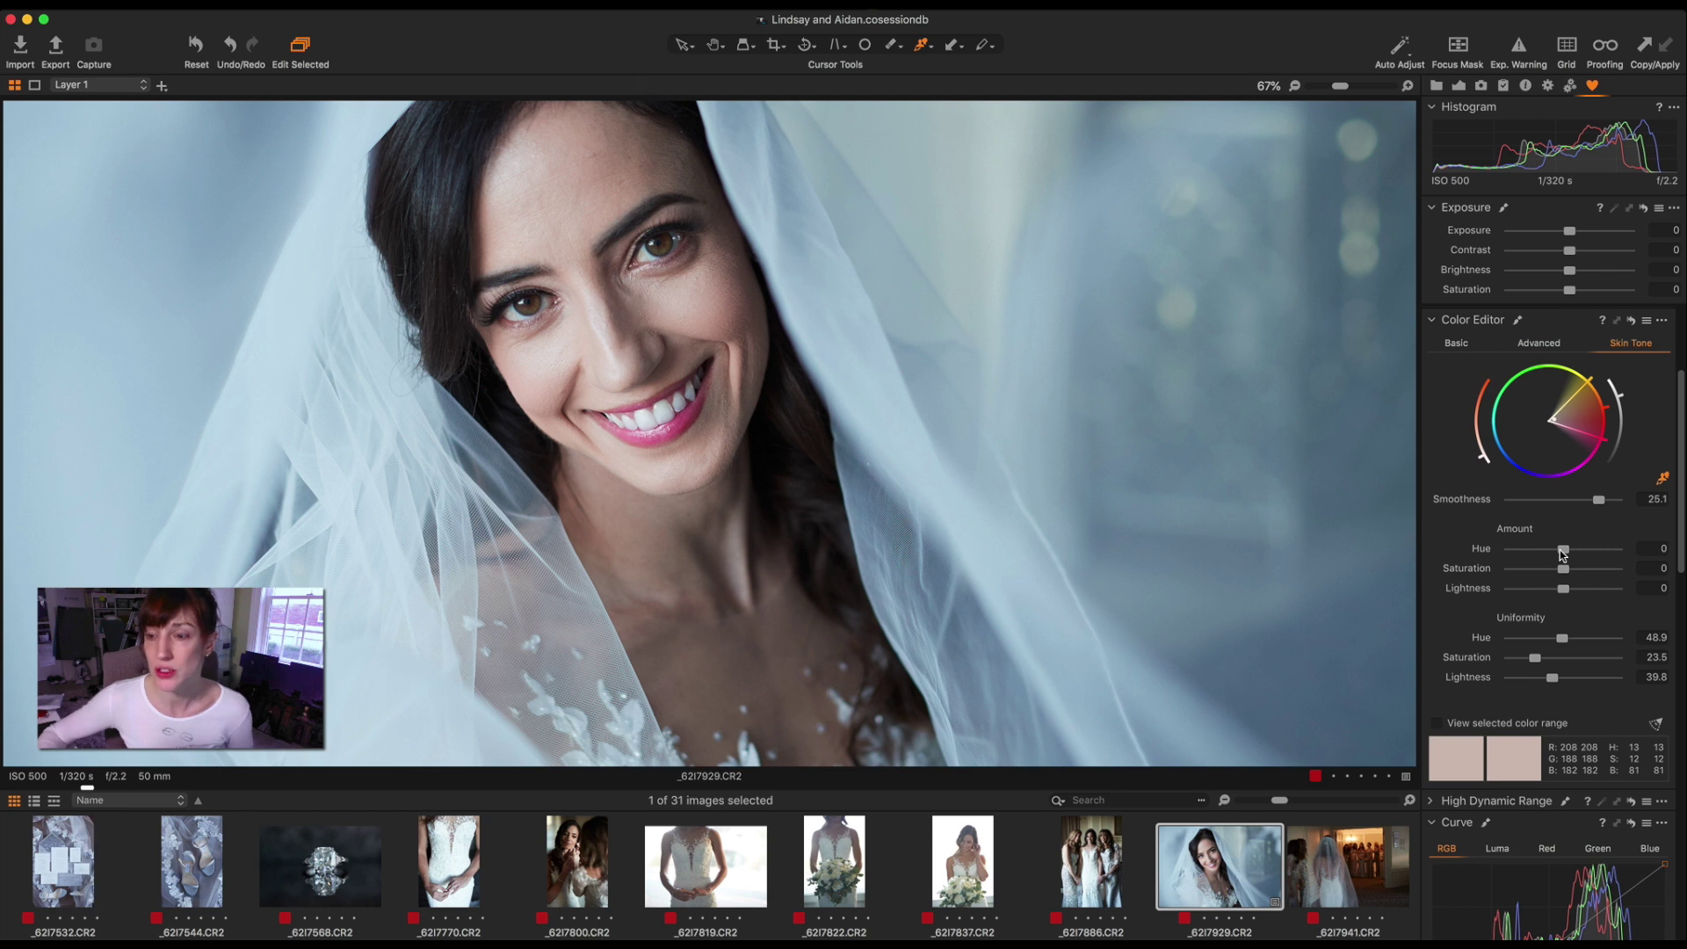
Set the bride's skin tone Amount to hue -1.3, saturation 4.2 and lightness 4.
mouse_move(1564, 552)
mouse_down()
mouse_move(1655, 554)
mouse_move(1492, 552)
mouse_move(1679, 553)
mouse_move(1457, 550)
mouse_move(1552, 548)
mouse_up()
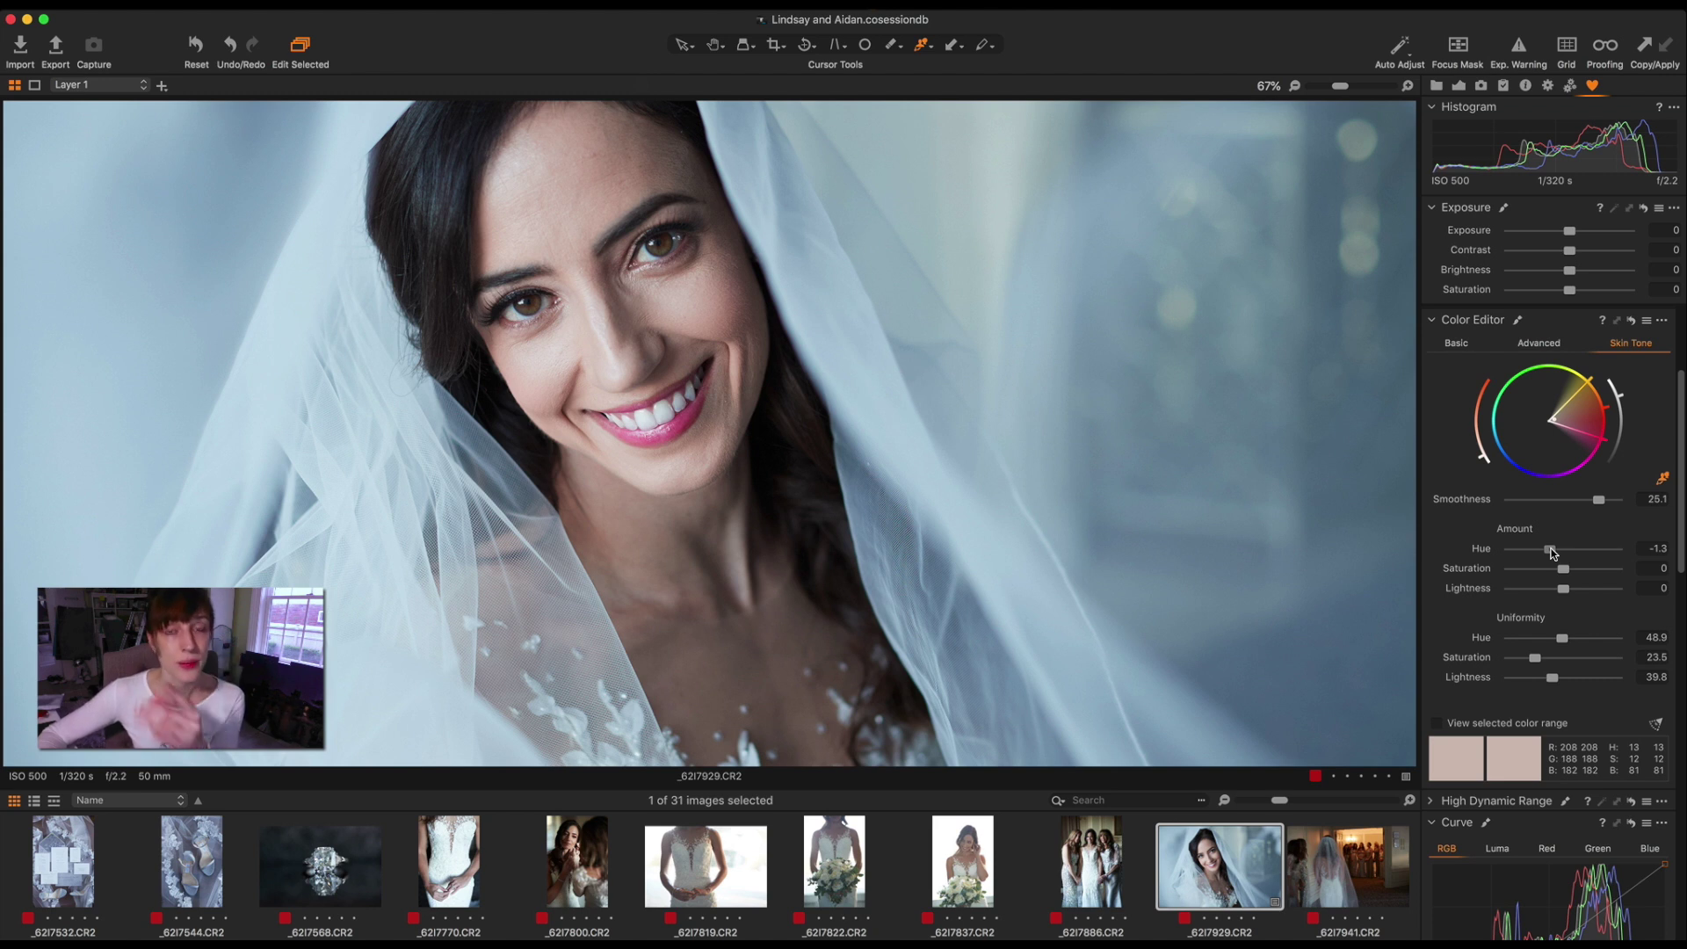
drag(1565, 570, 1667, 574)
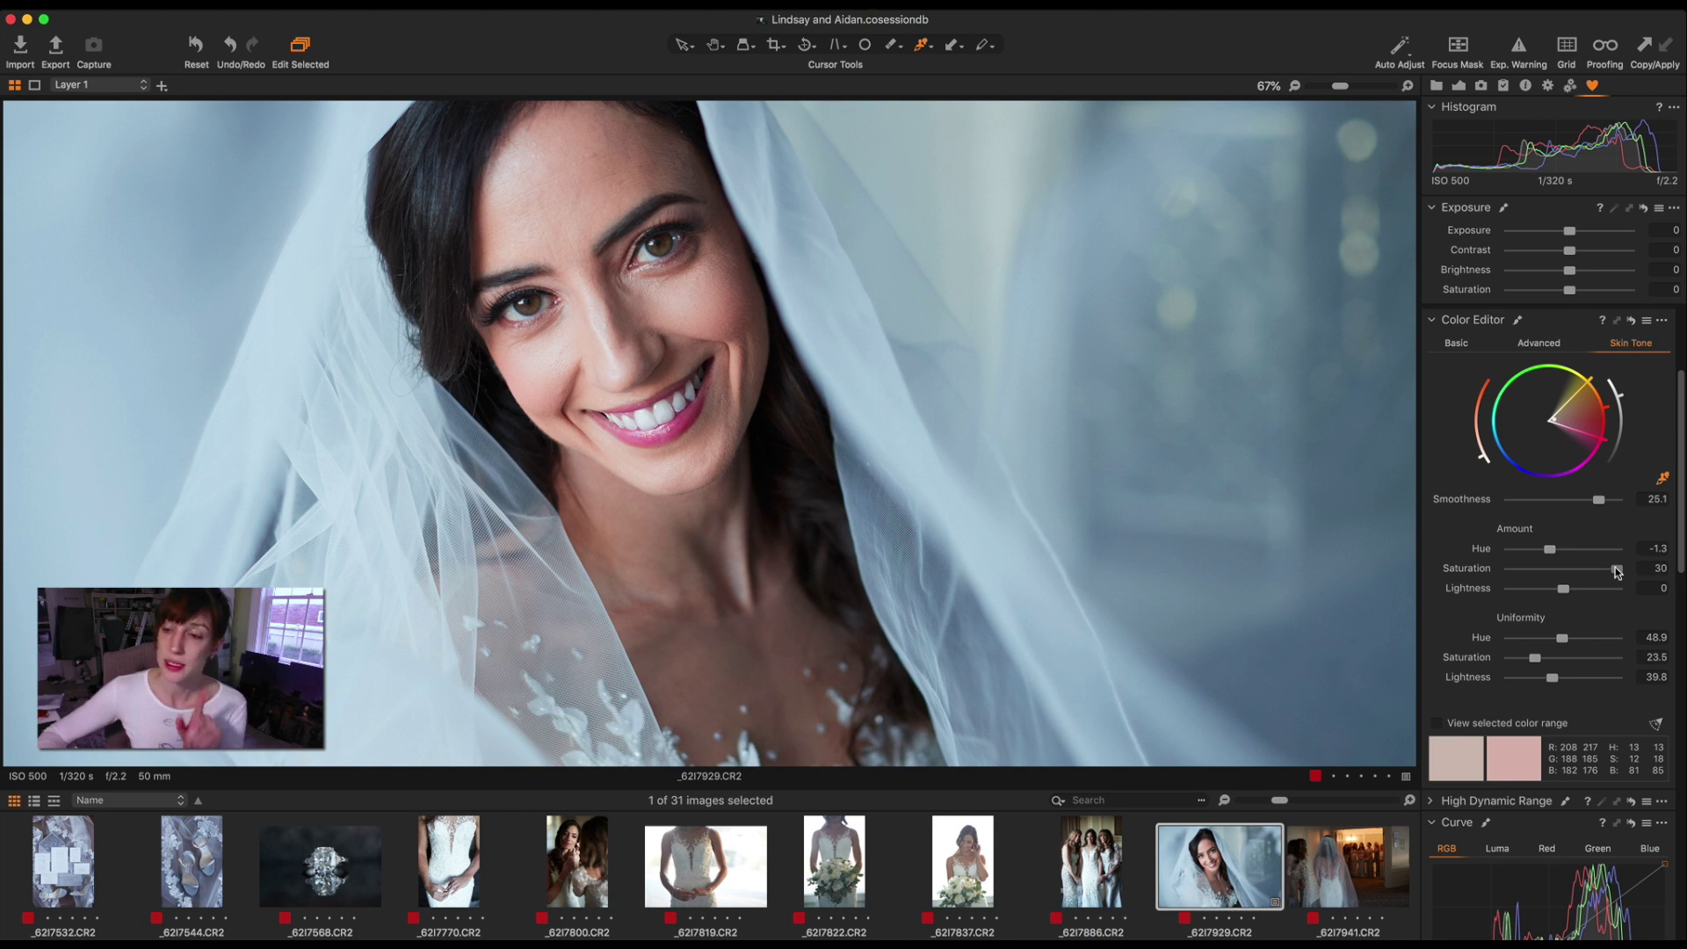
drag(1618, 569, 1474, 573)
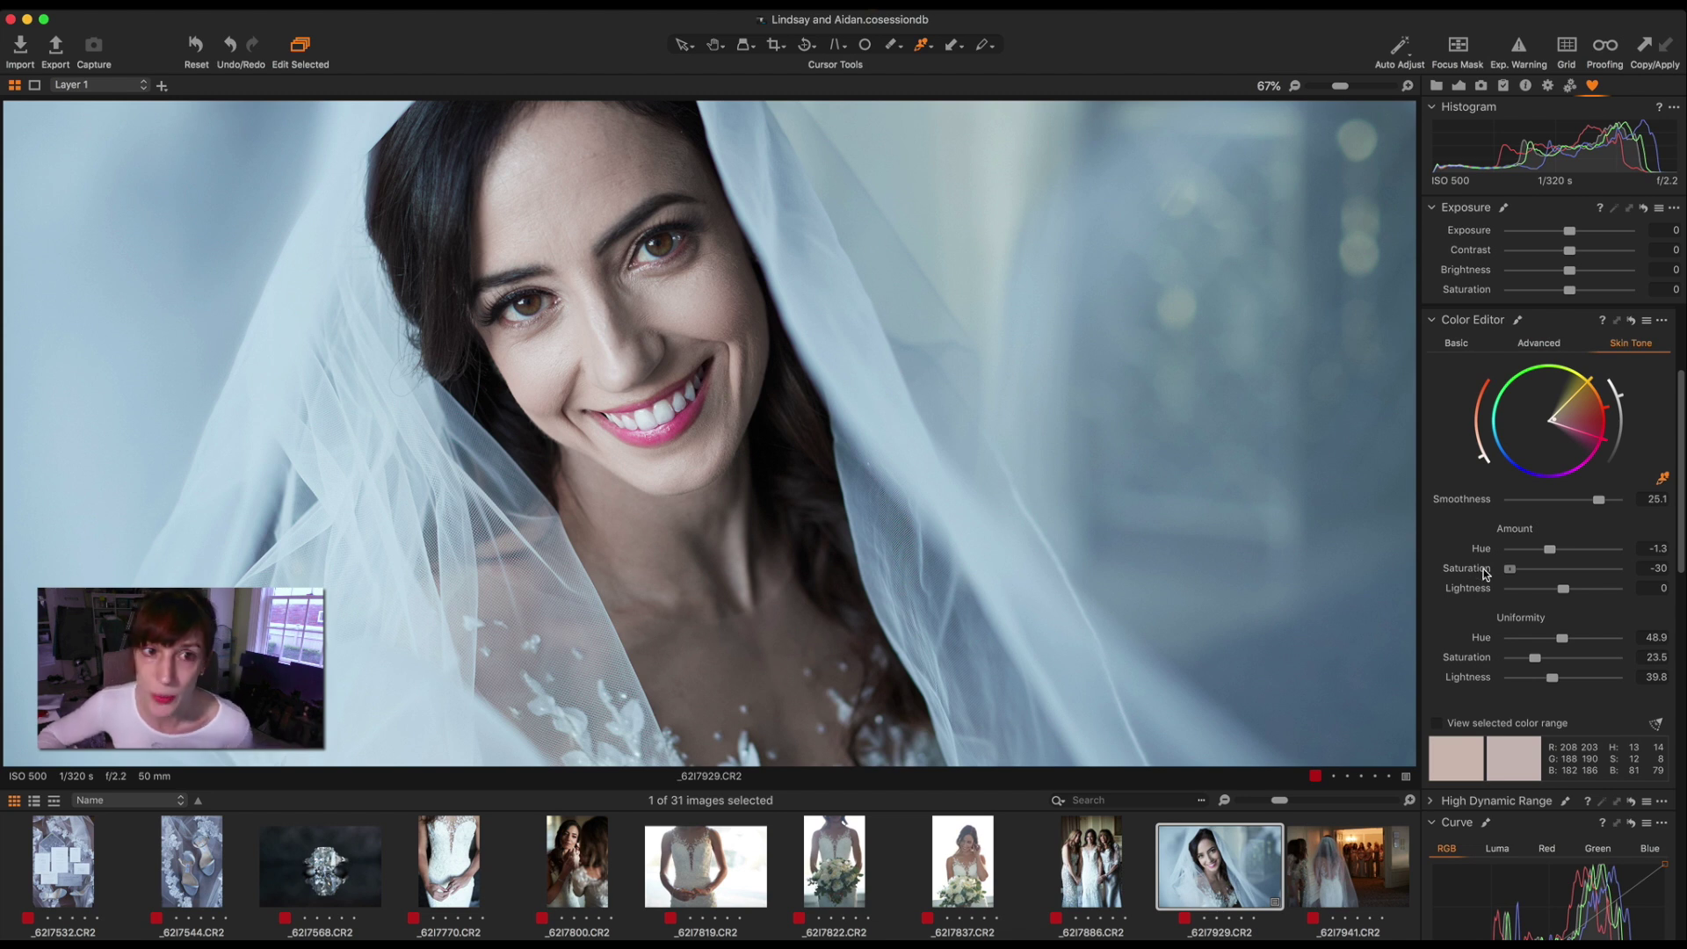
drag(1474, 572, 1513, 589)
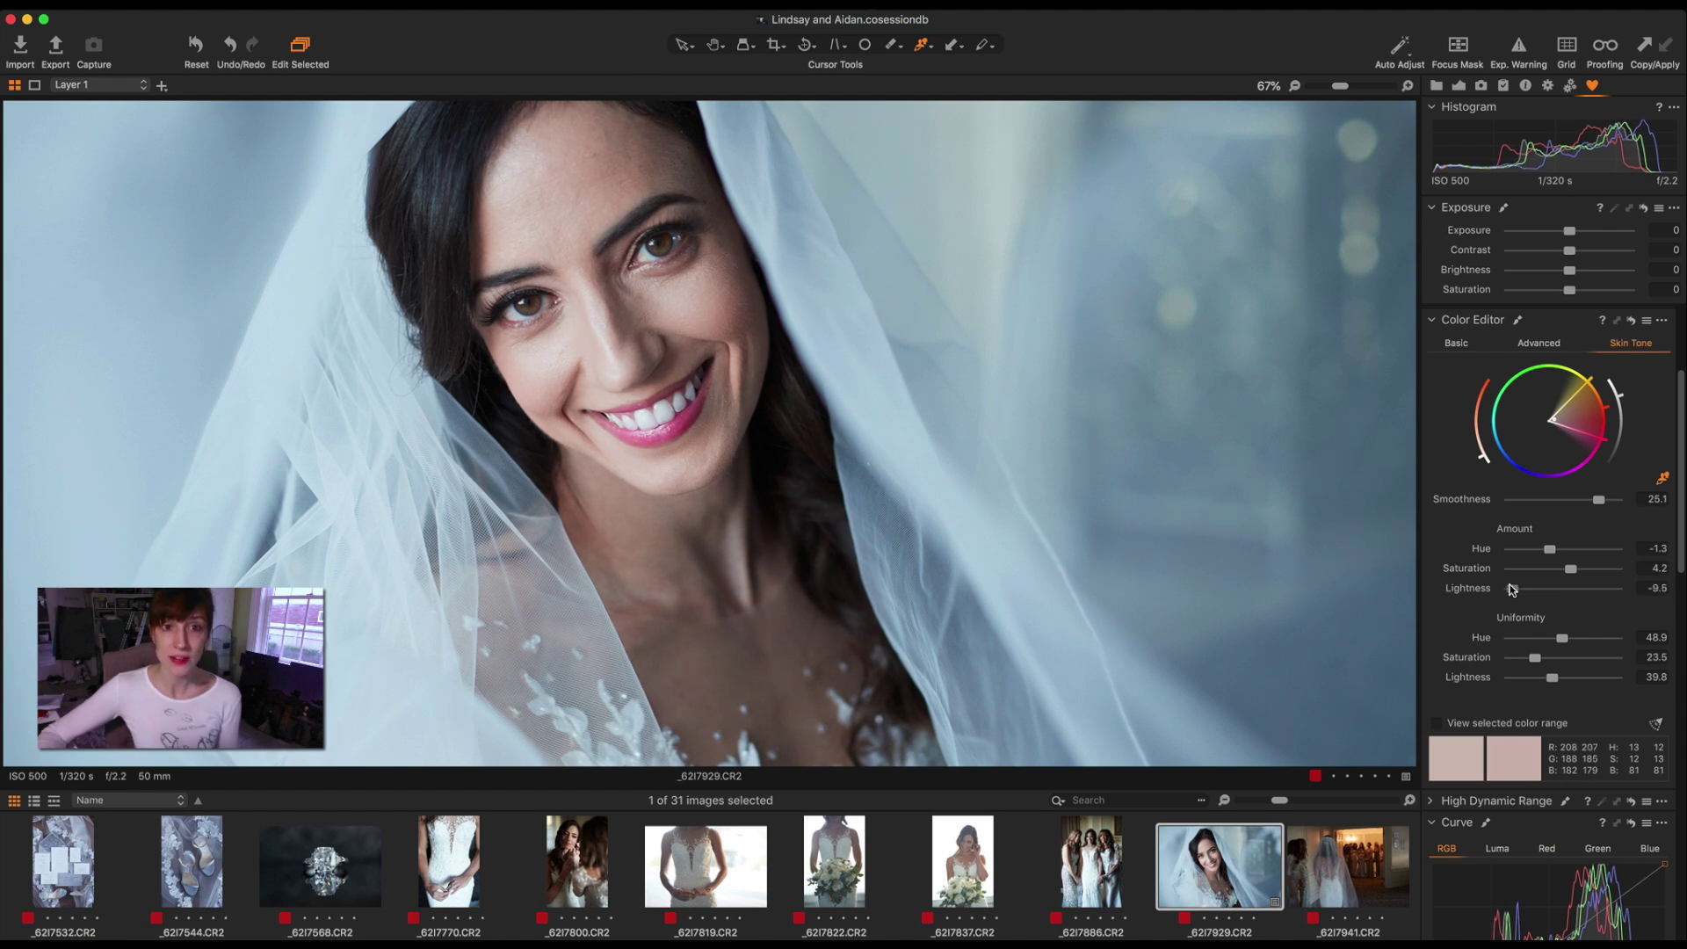
drag(1579, 594, 1585, 594)
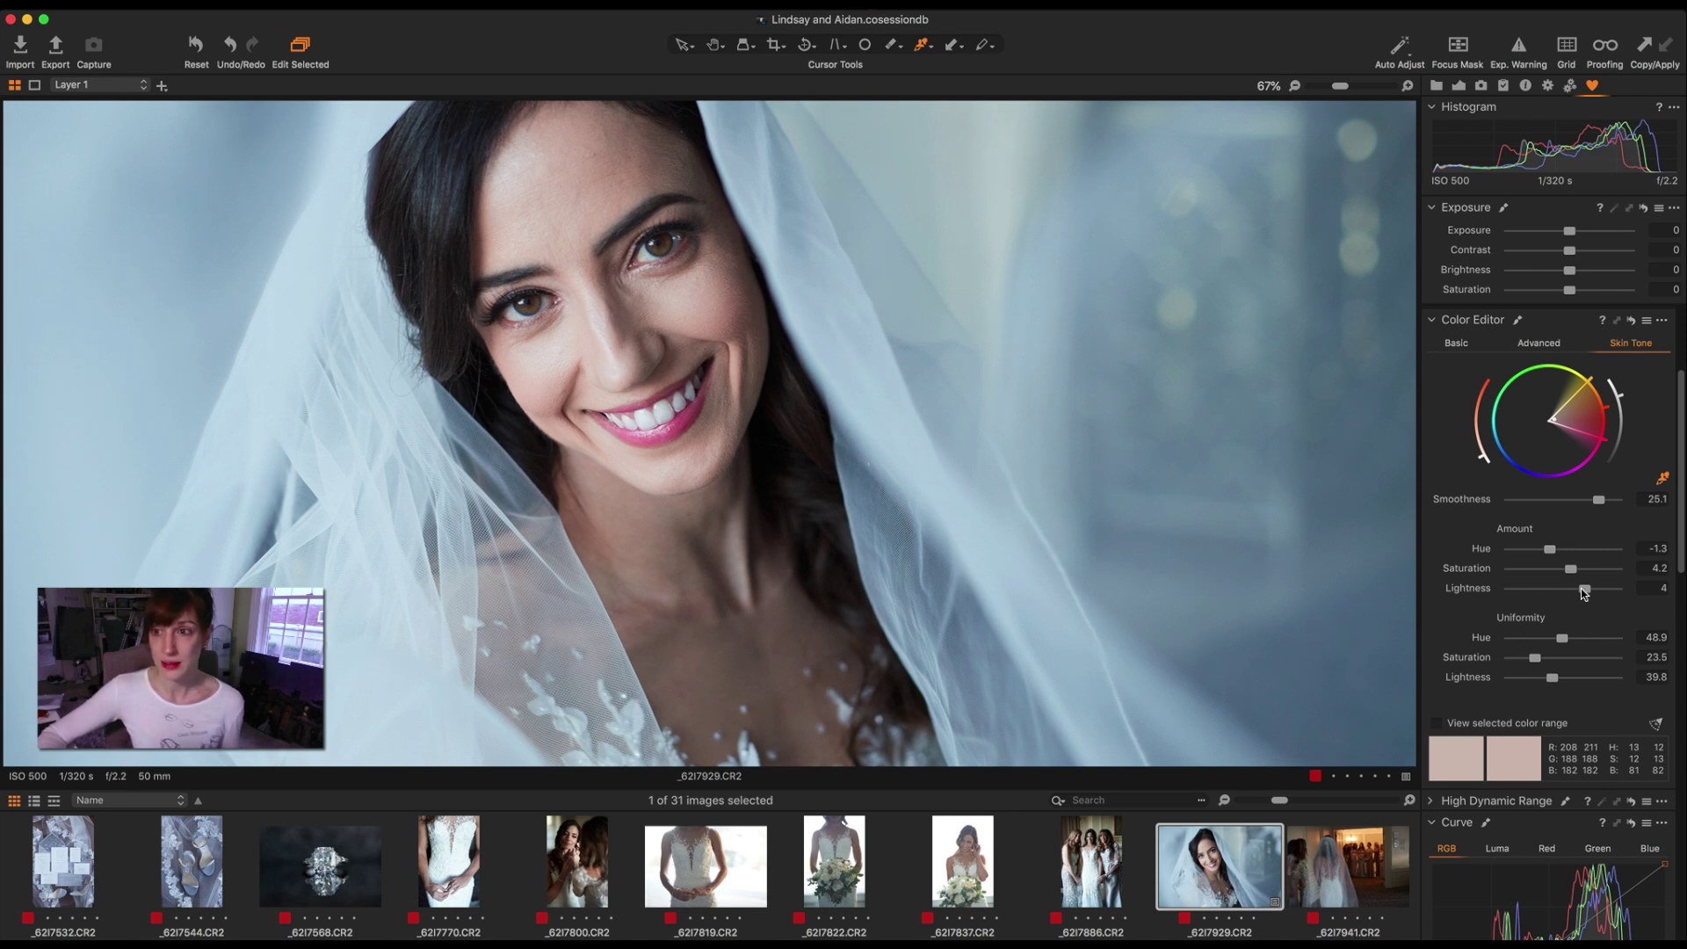
scroll(1458, 503, down, 2)
scroll(1458, 502, up, 3)
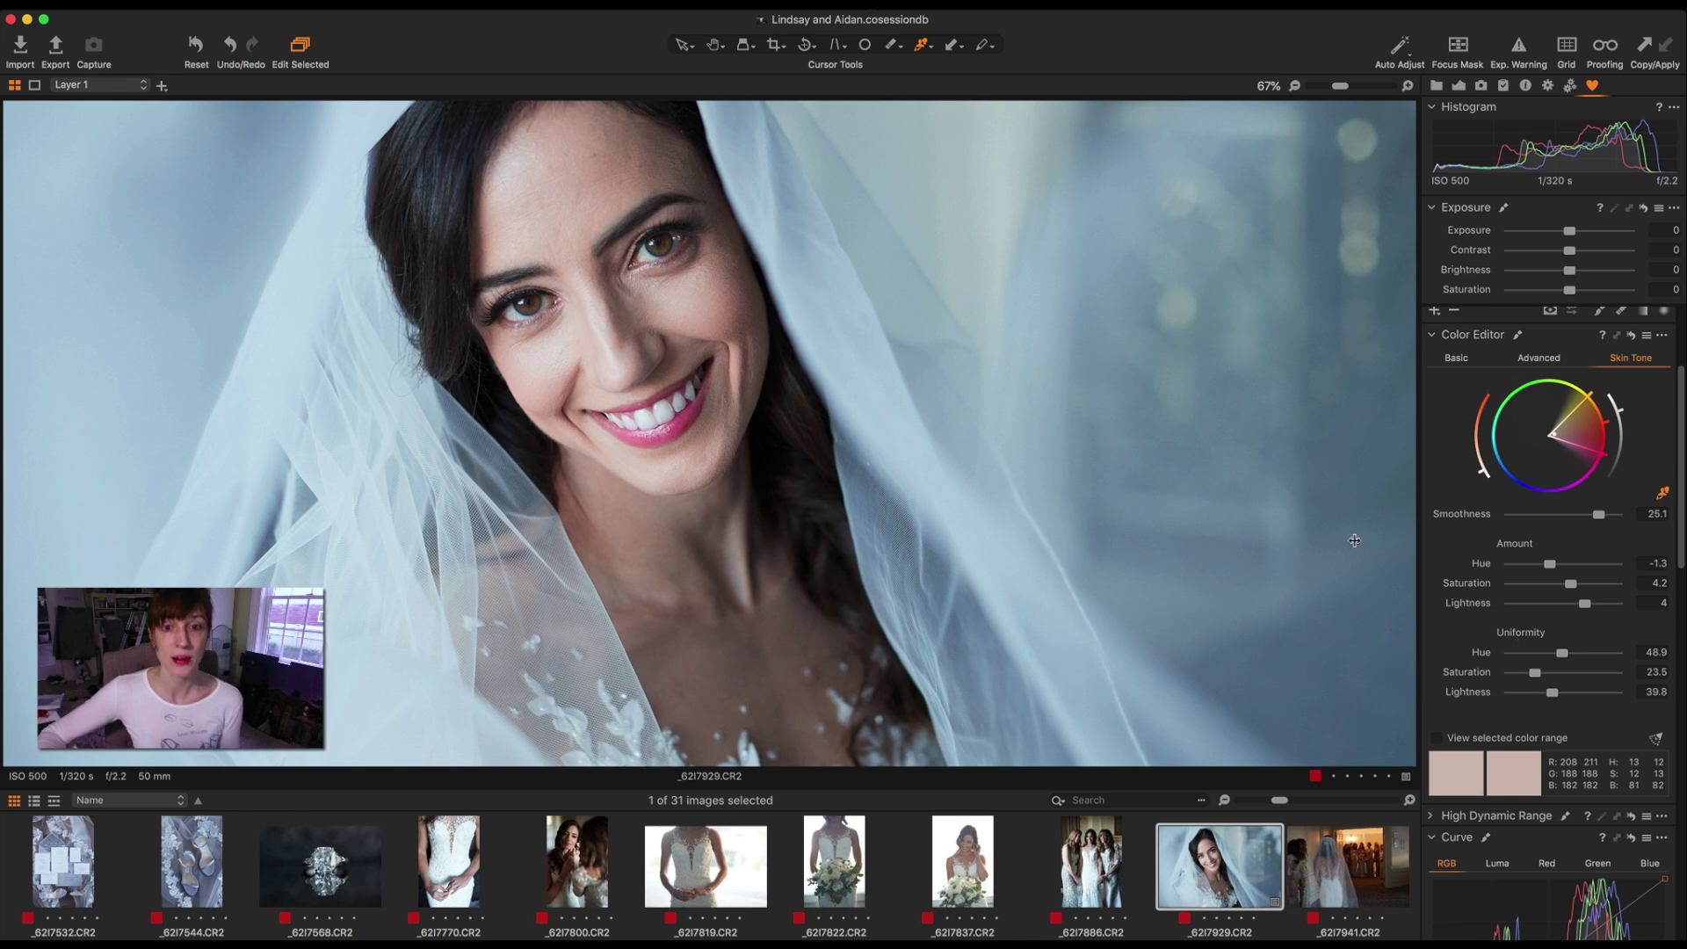
key(super+minus)
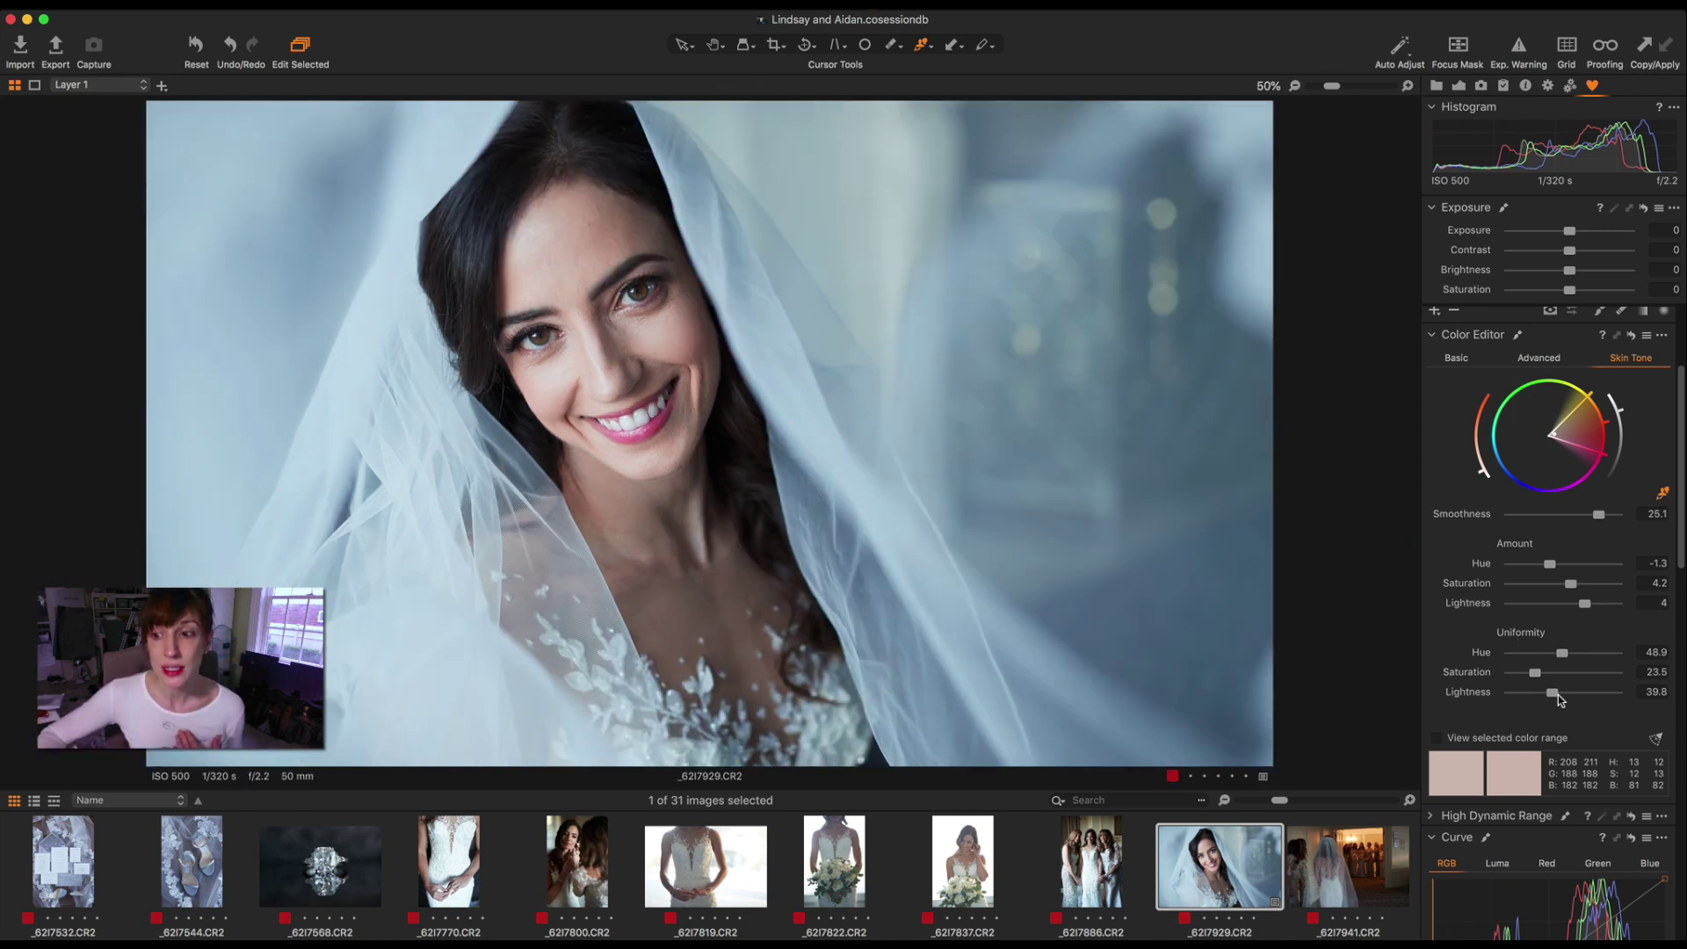
mouse_move(1559, 695)
mouse_down()
mouse_move(1627, 695)
mouse_move(1543, 692)
mouse_move(1597, 693)
mouse_move(1568, 697)
mouse_up()
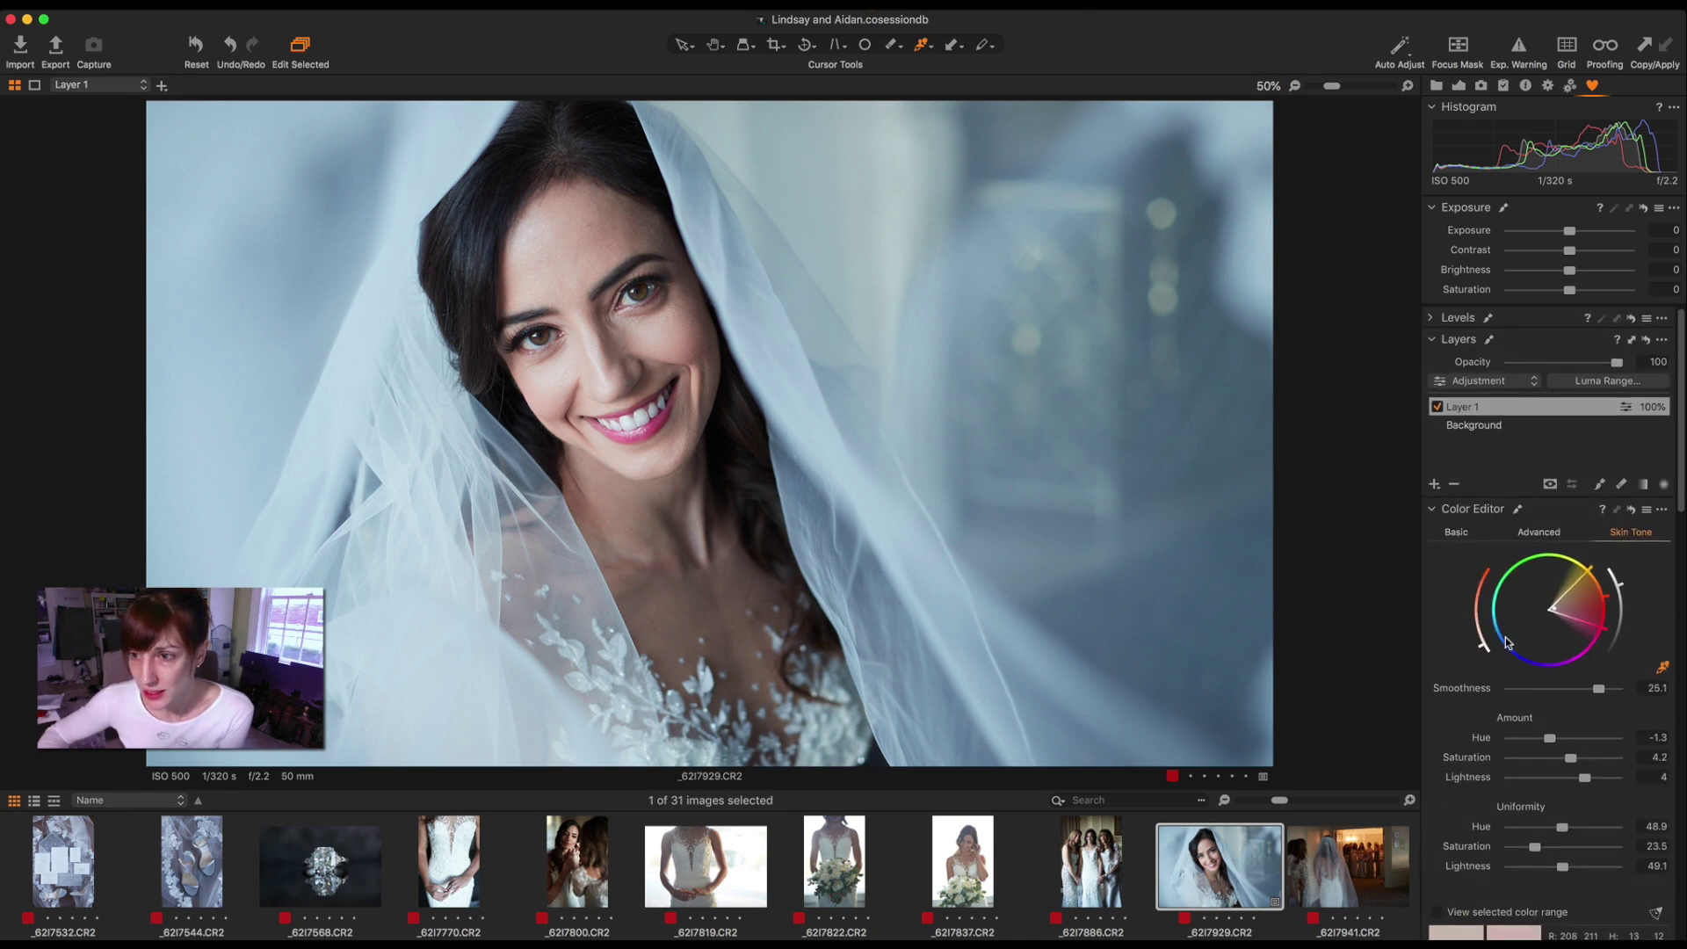
click(1474, 427)
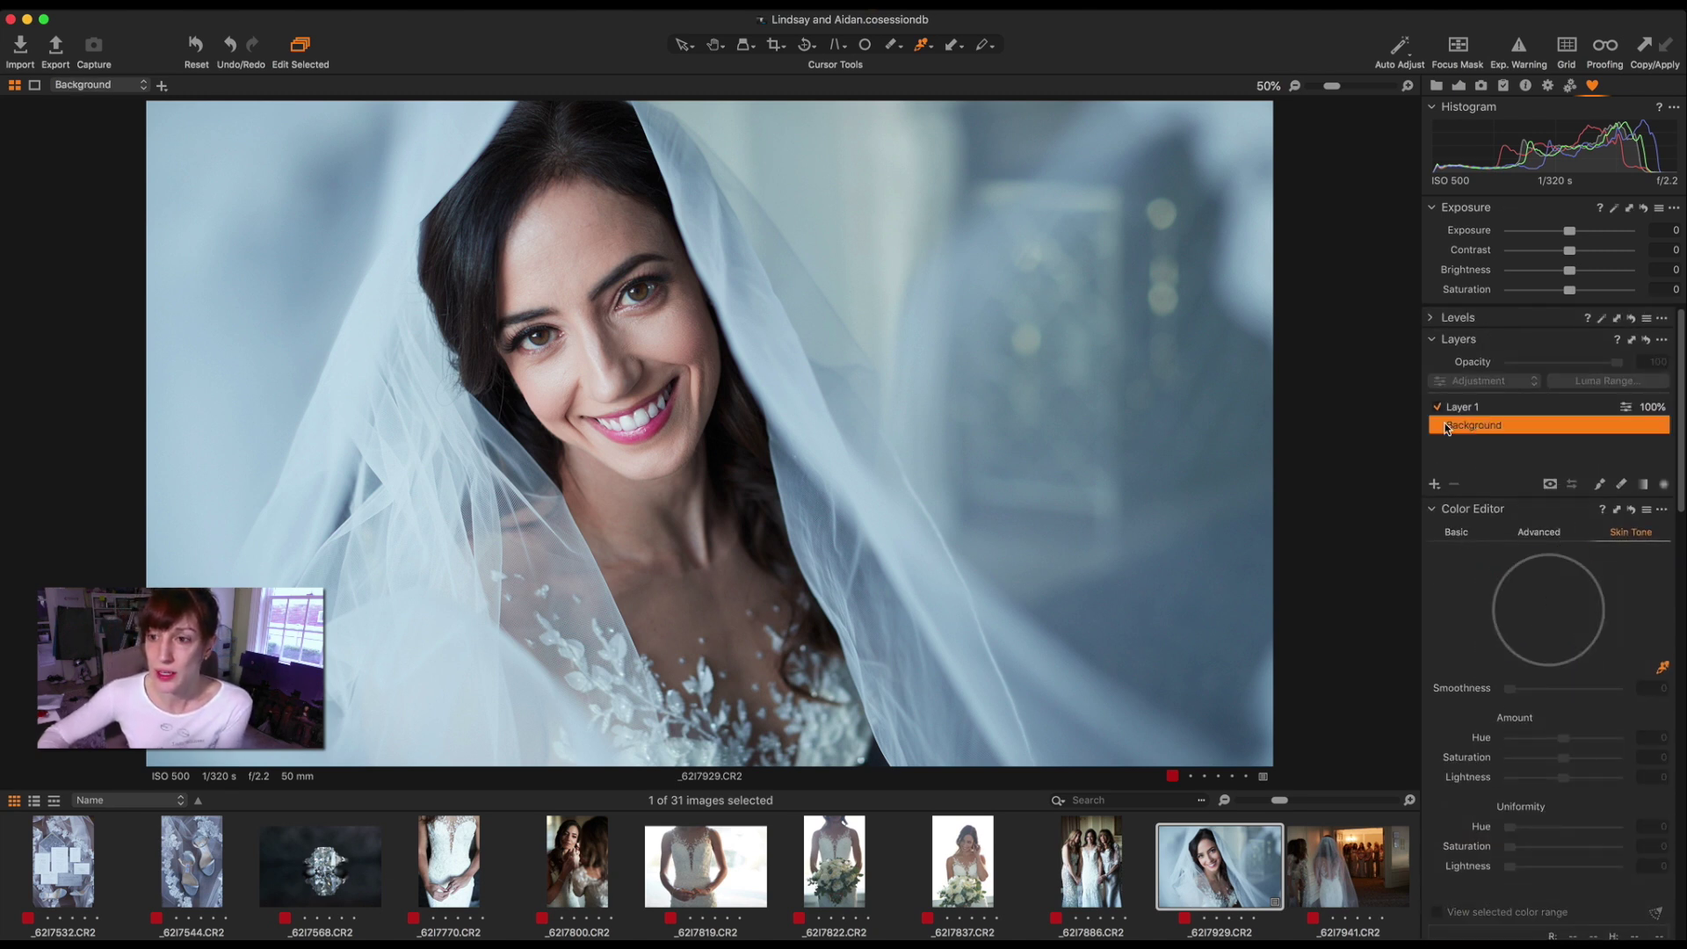
click(1438, 407)
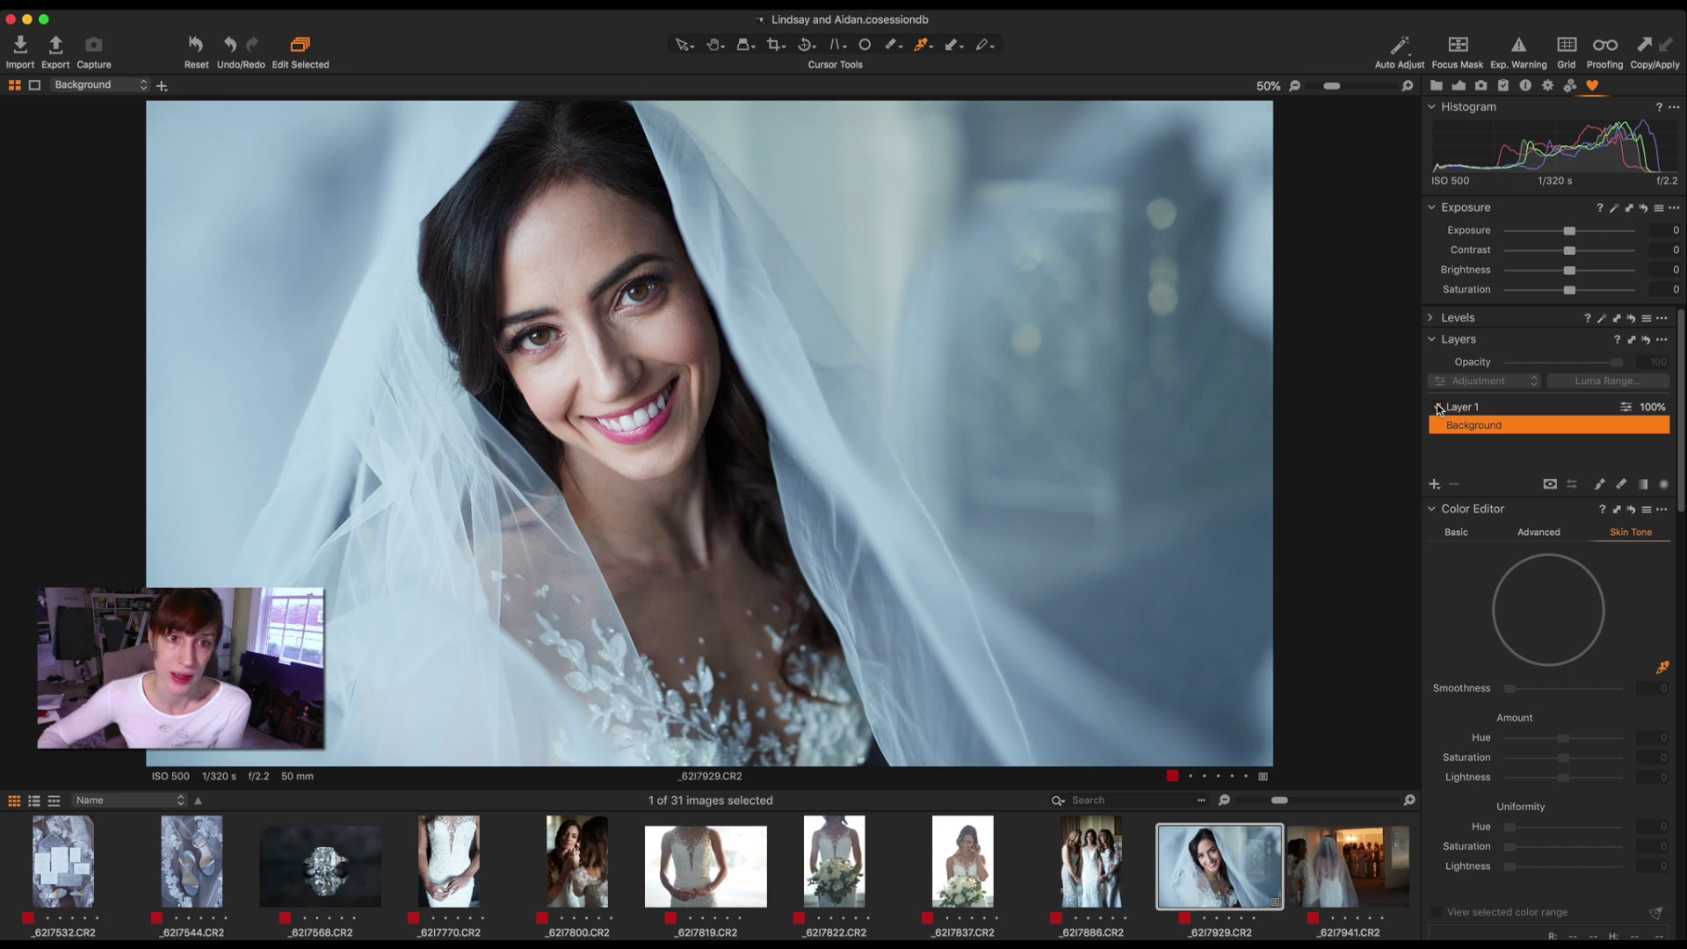
click(1438, 407)
click(1437, 407)
click(1438, 407)
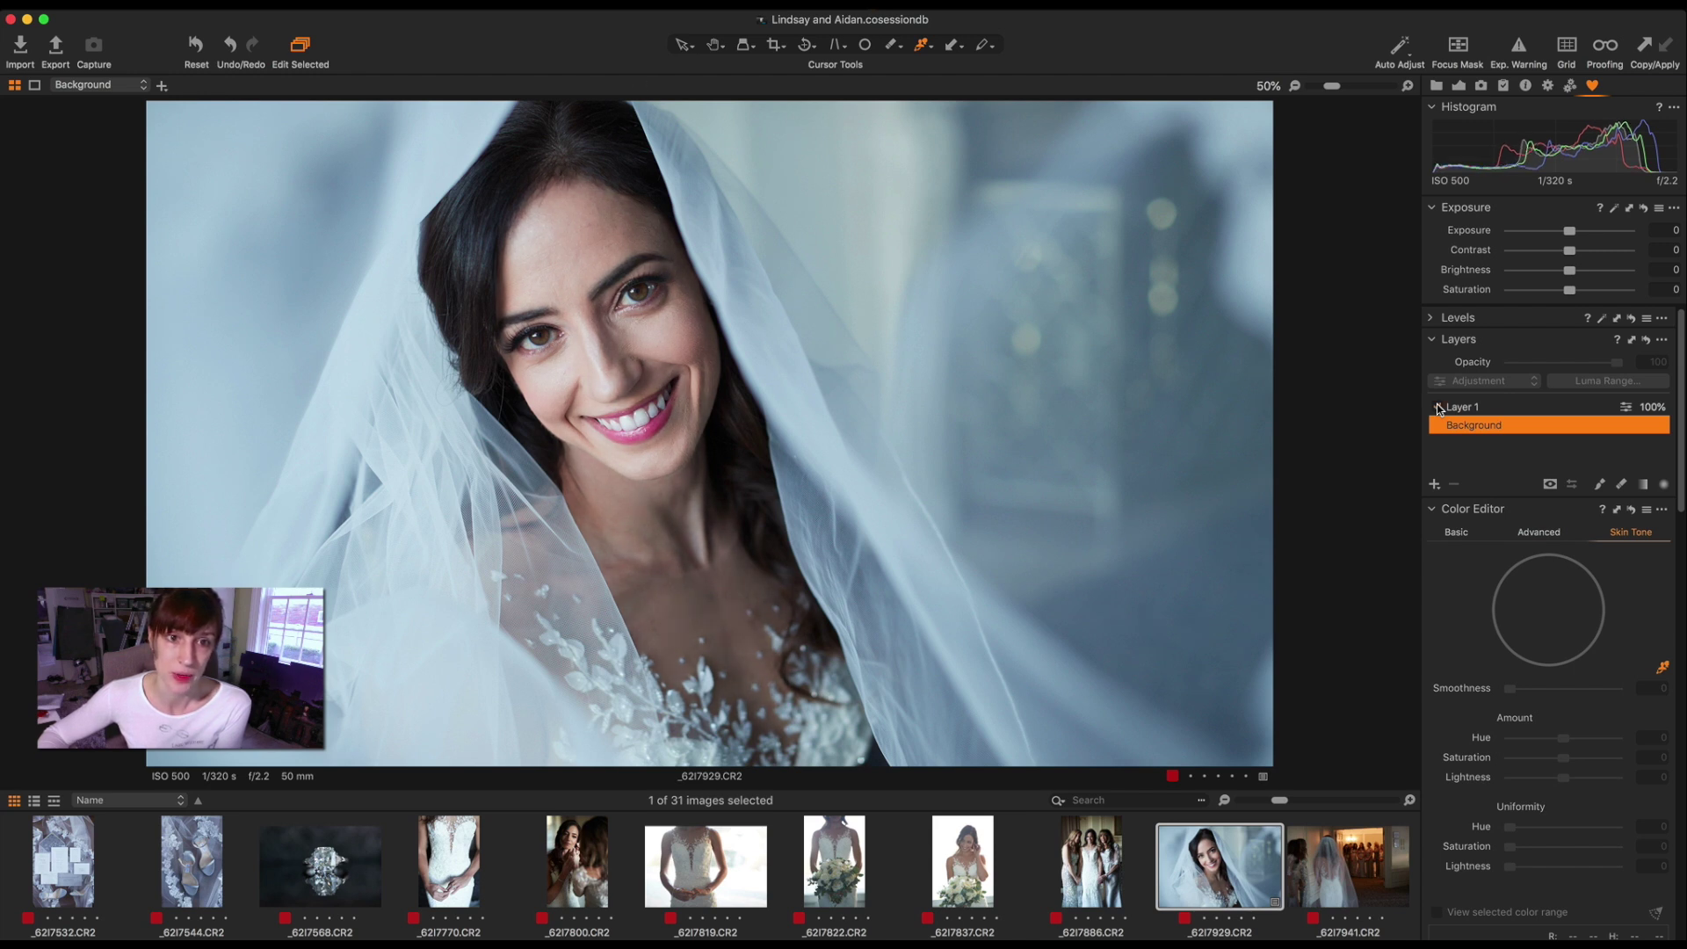
click(1438, 406)
click(1438, 407)
click(1438, 407)
click(1438, 407)
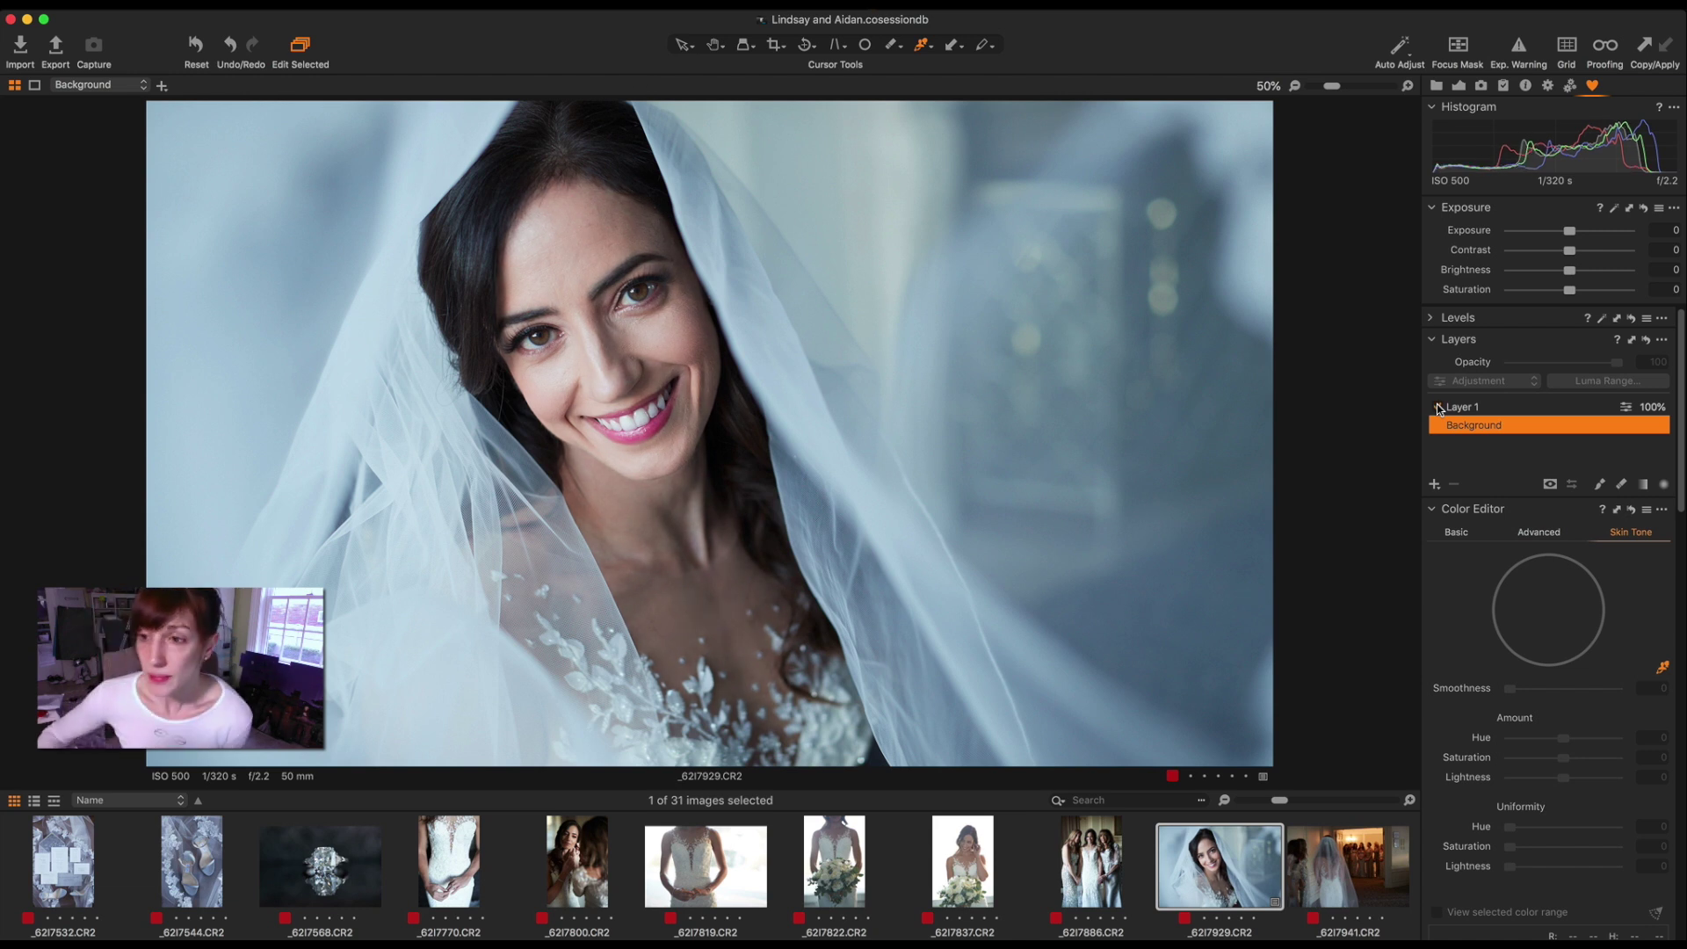
click(1435, 486)
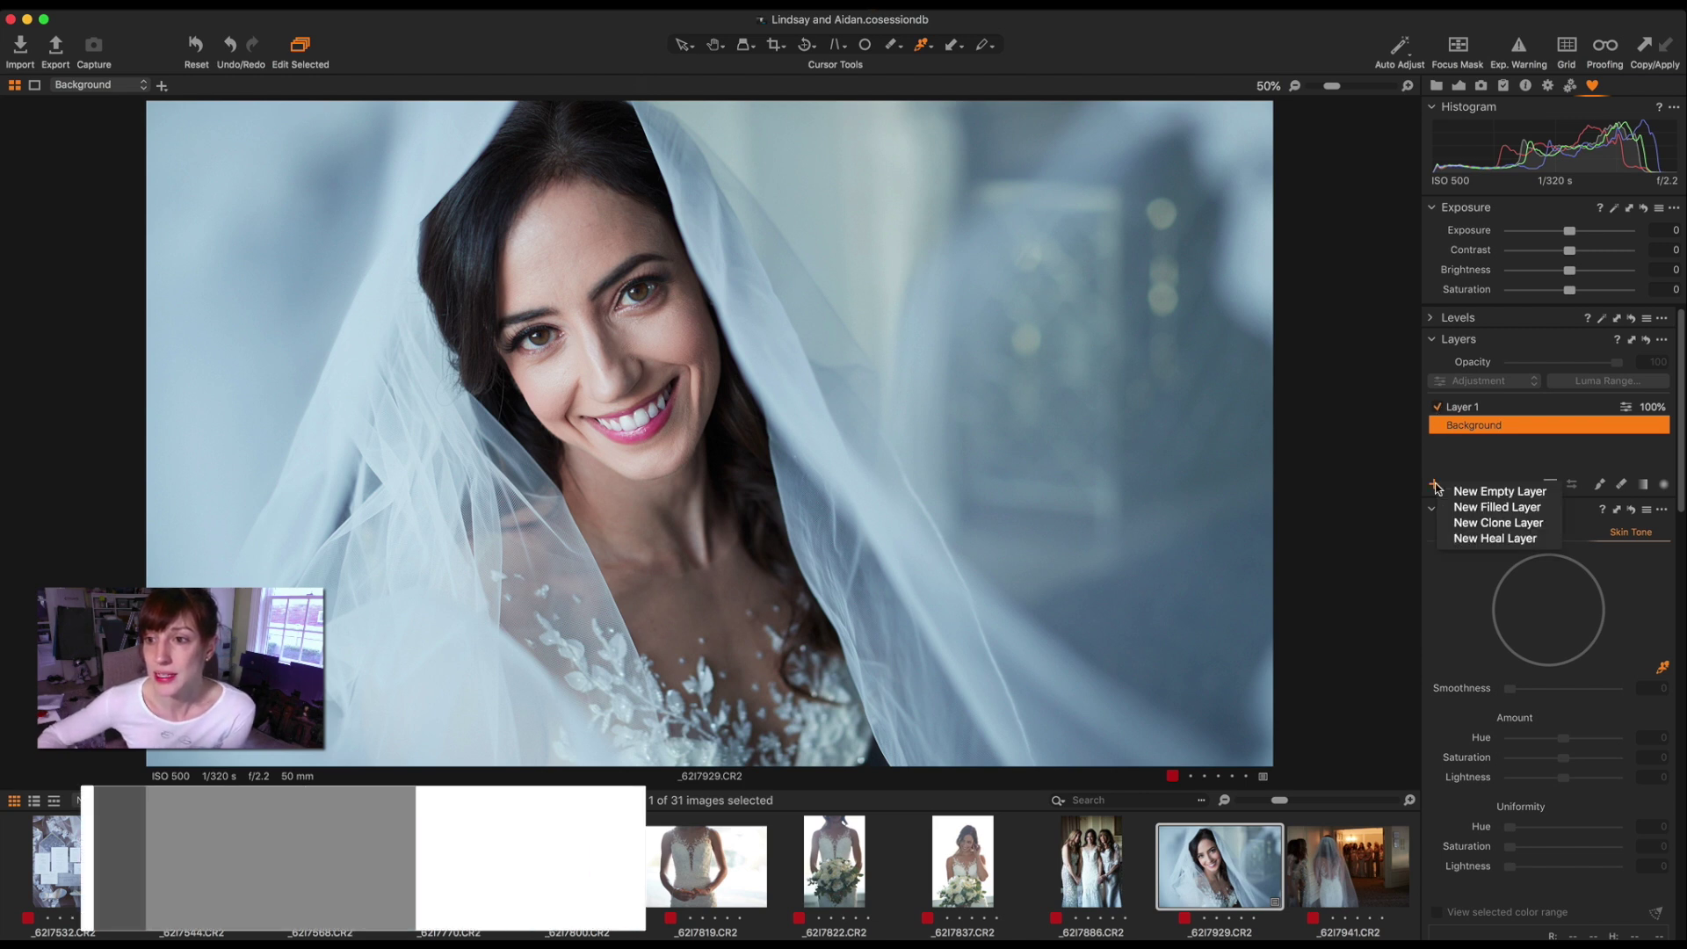
Add a new filled layer, Layer 2, above Layer 1 and hide the red mask overlay.
click(1525, 508)
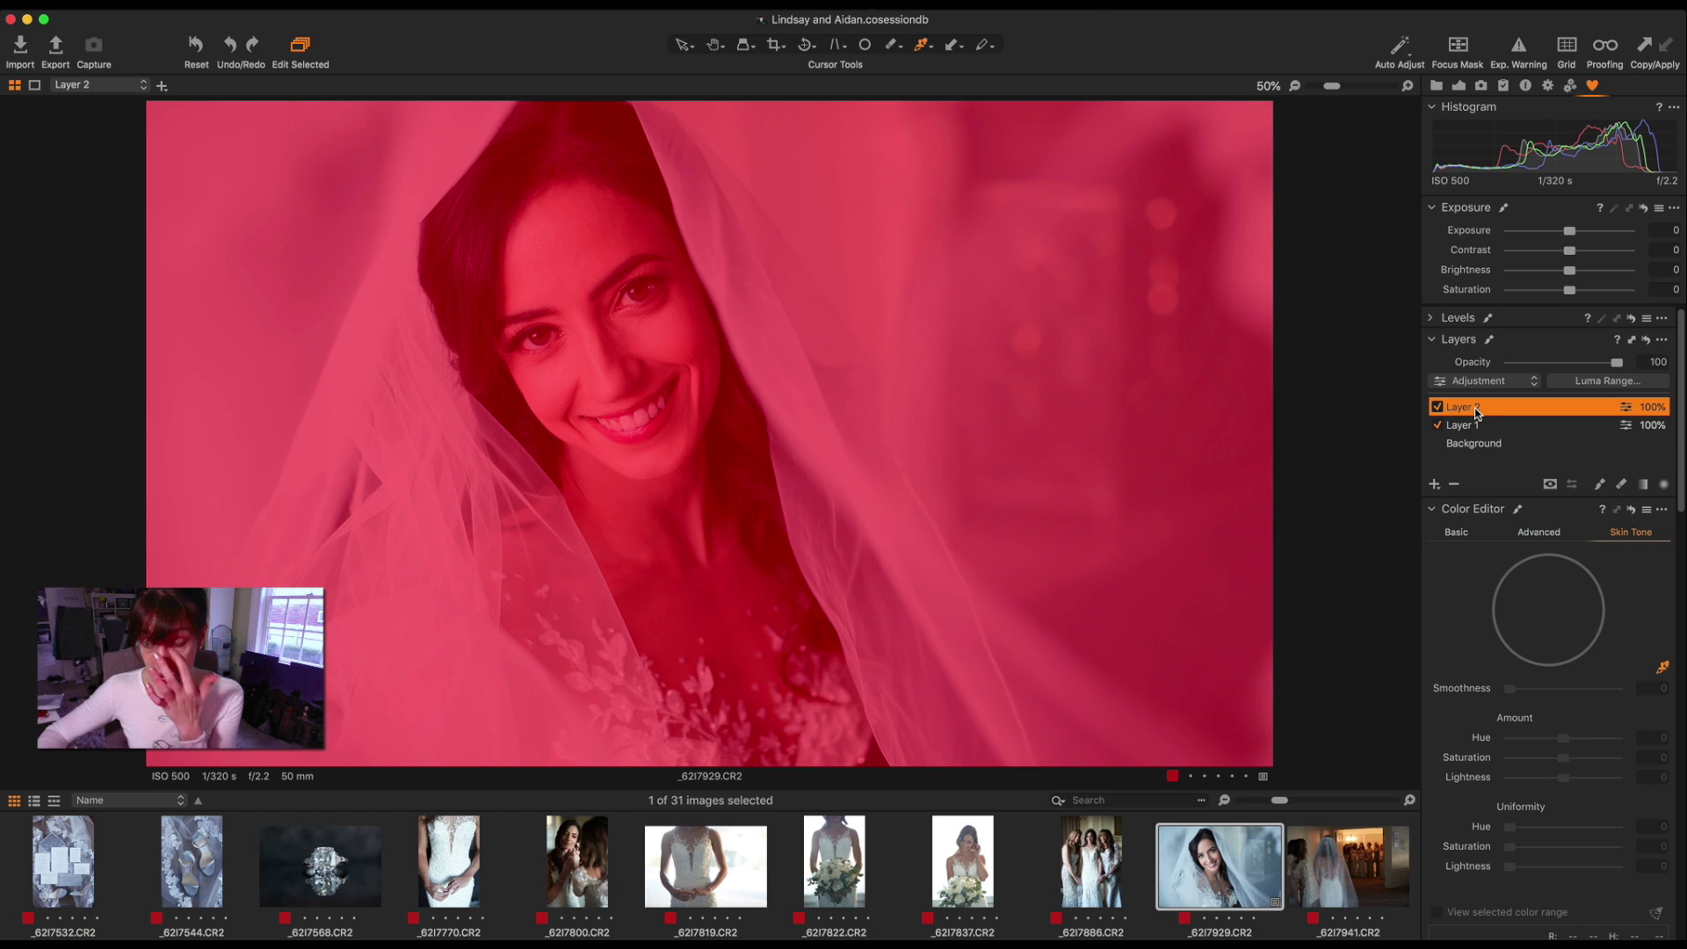
key(m)
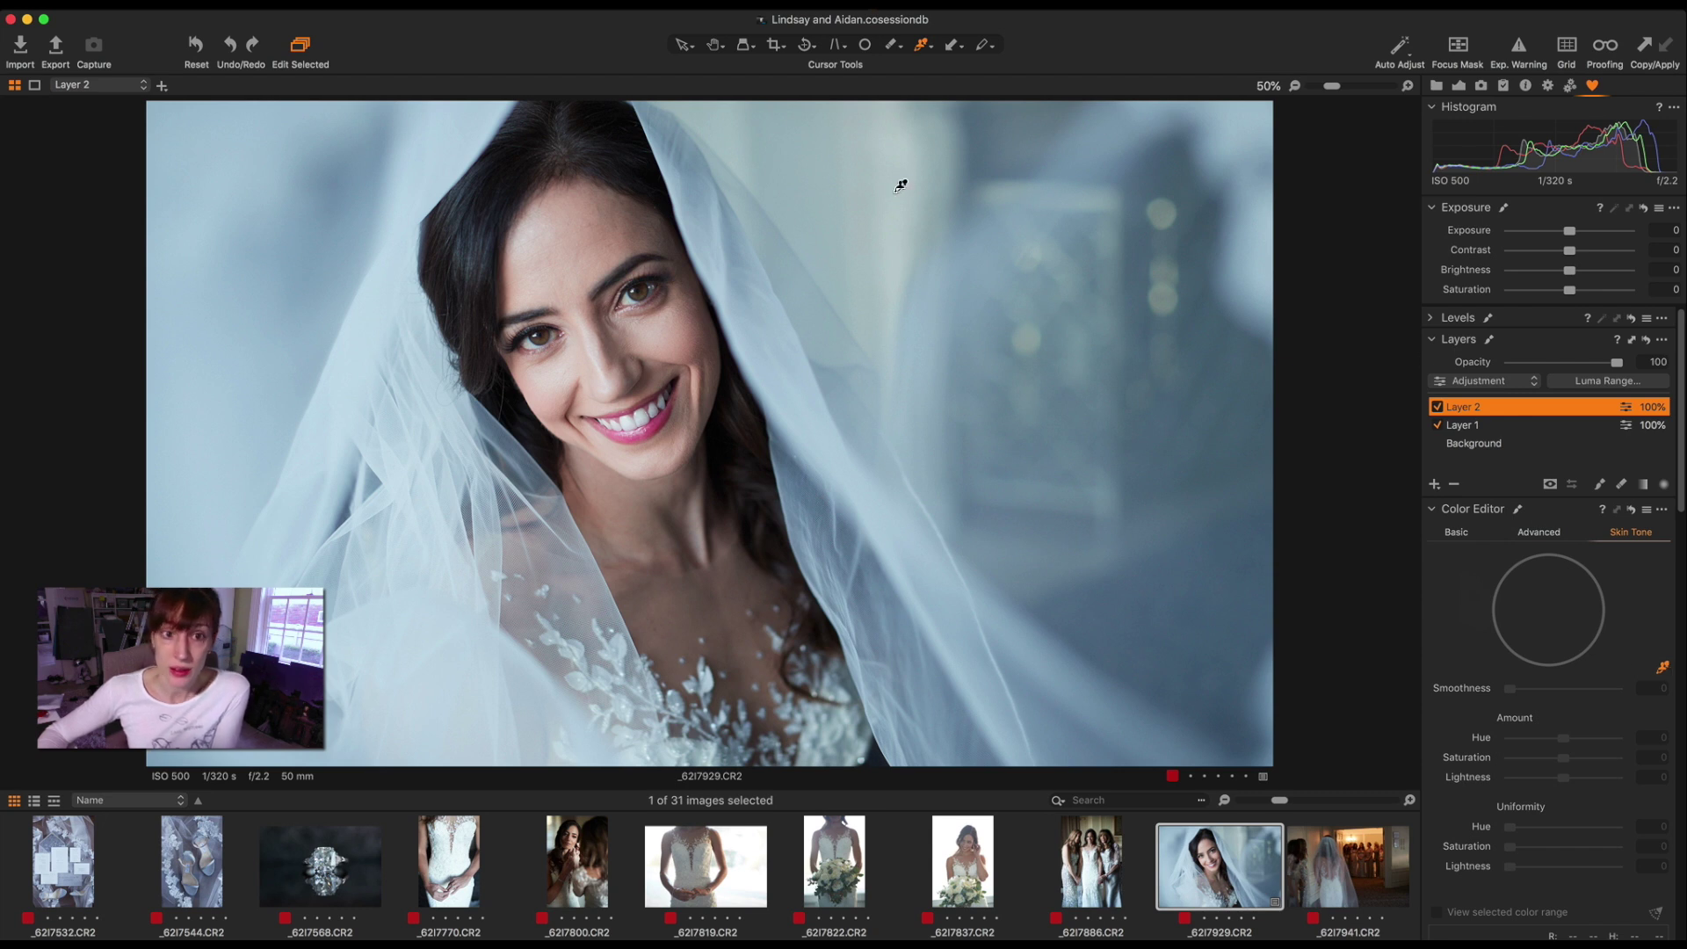
Sample the bride's cheek as Layer 2's target skin colour and widen the hue wedge.
click(658, 342)
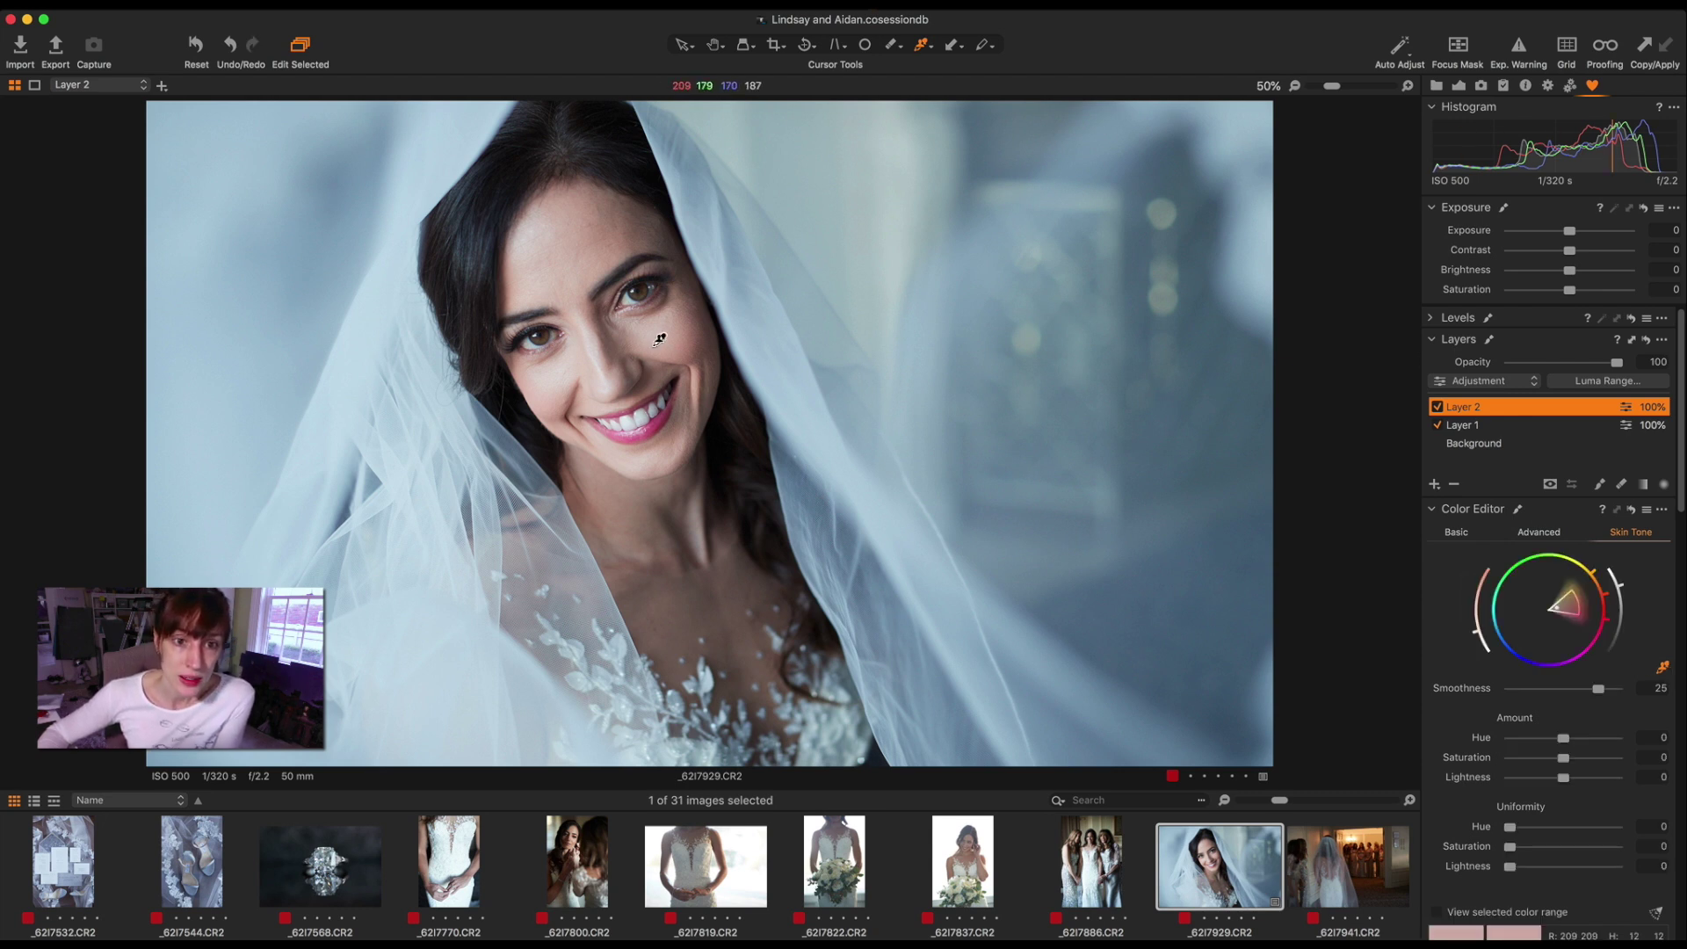
click(670, 338)
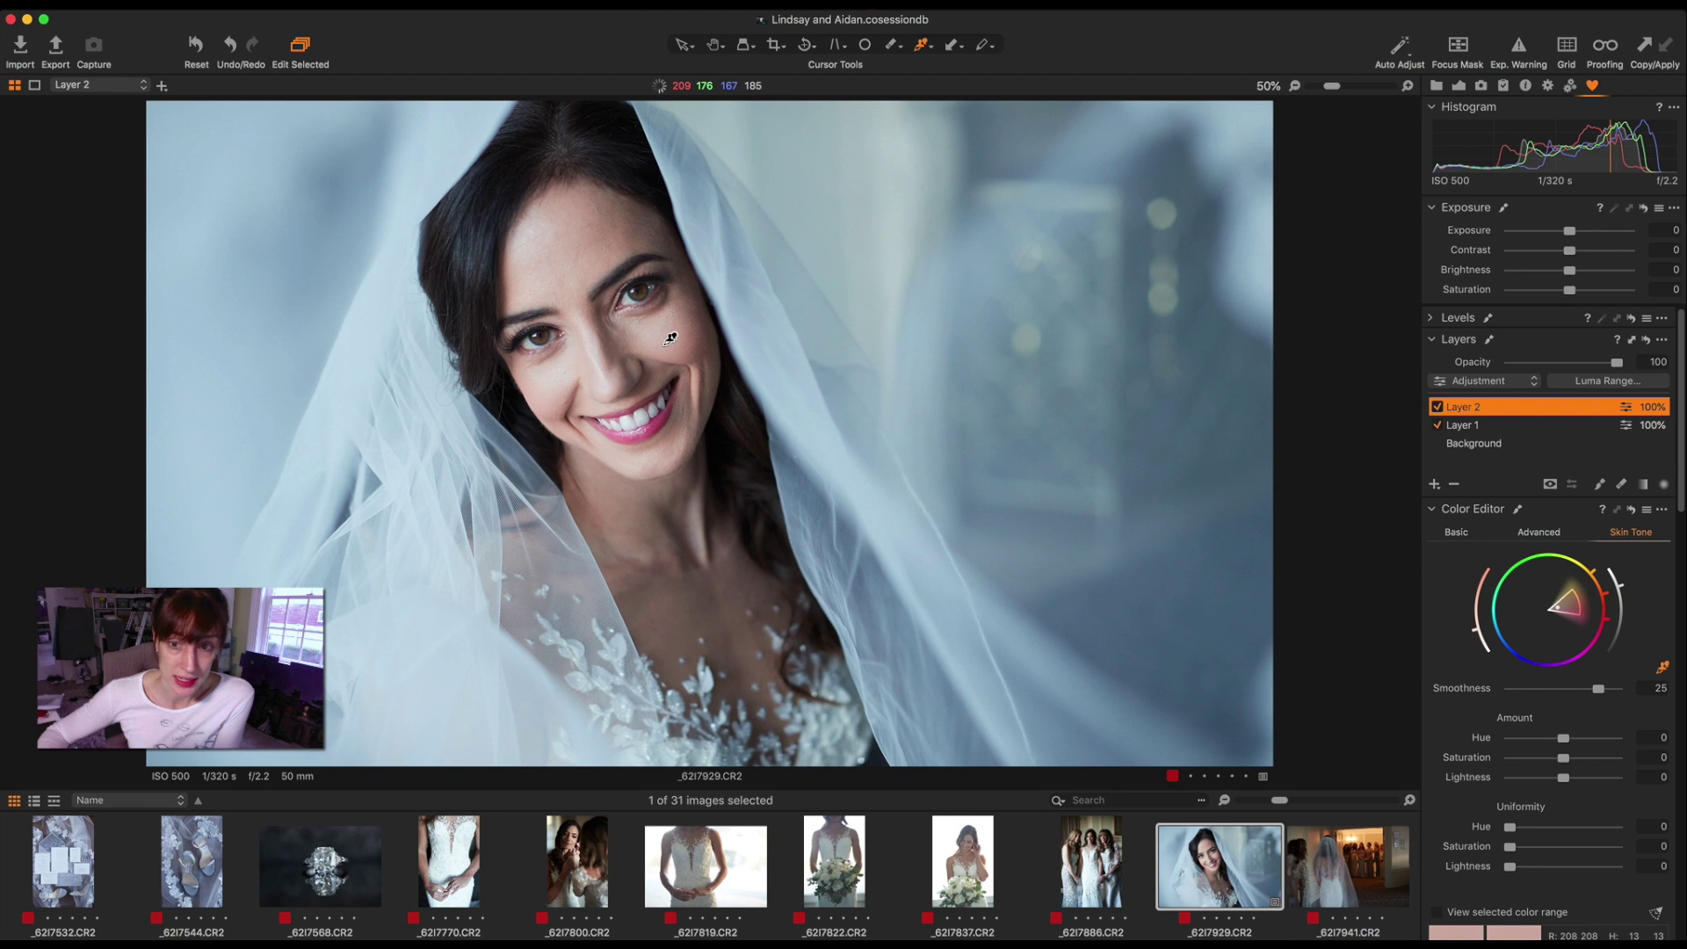
scroll(1580, 593, down, 4)
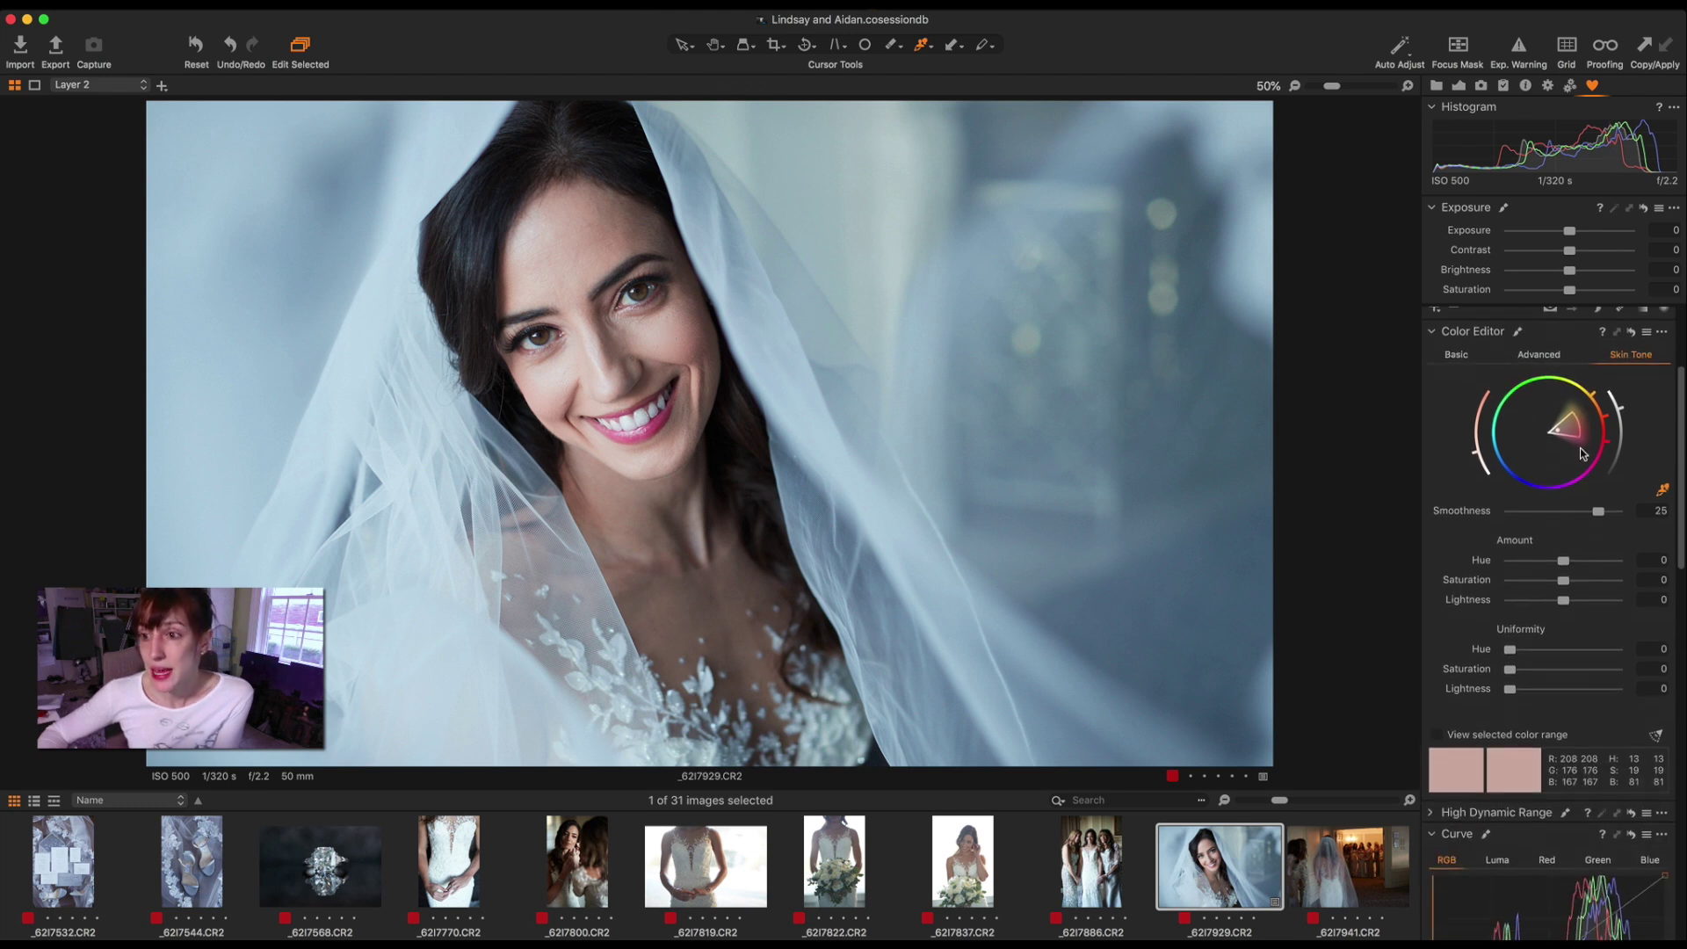
mouse_move(1579, 413)
mouse_down()
mouse_move(1593, 440)
mouse_move(1579, 402)
mouse_up()
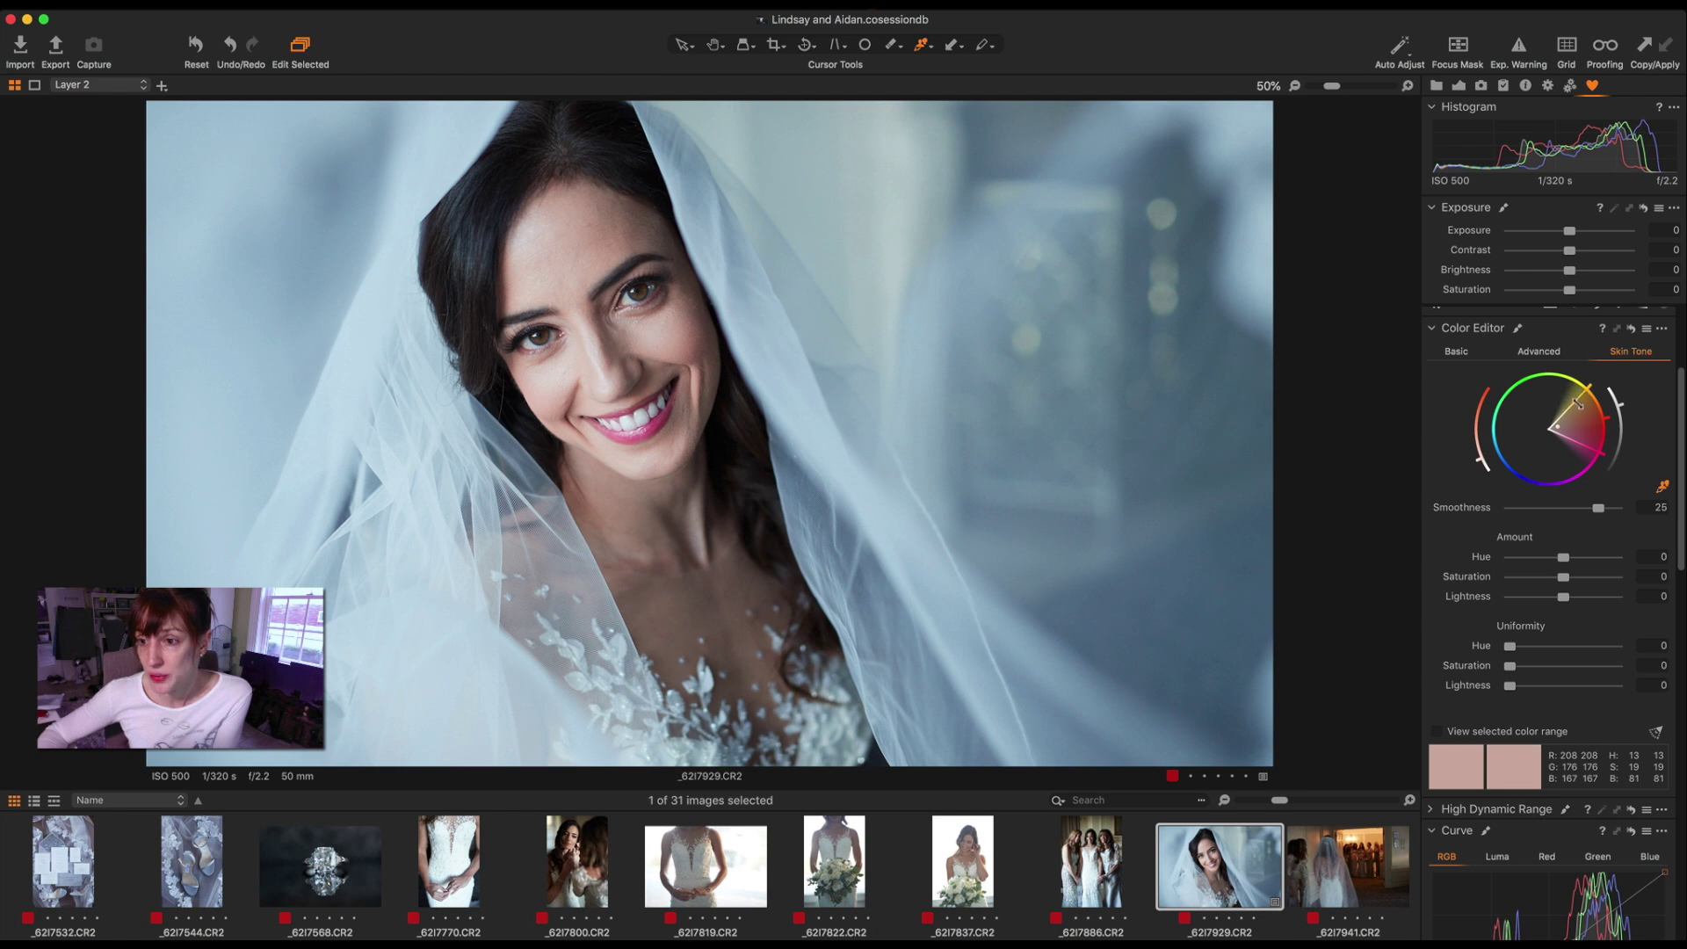
Set Uniformity to hue 40.9, saturation 27.9, lightness 47.7 and Amount hue to -1.1.
click(1554, 648)
click(1540, 666)
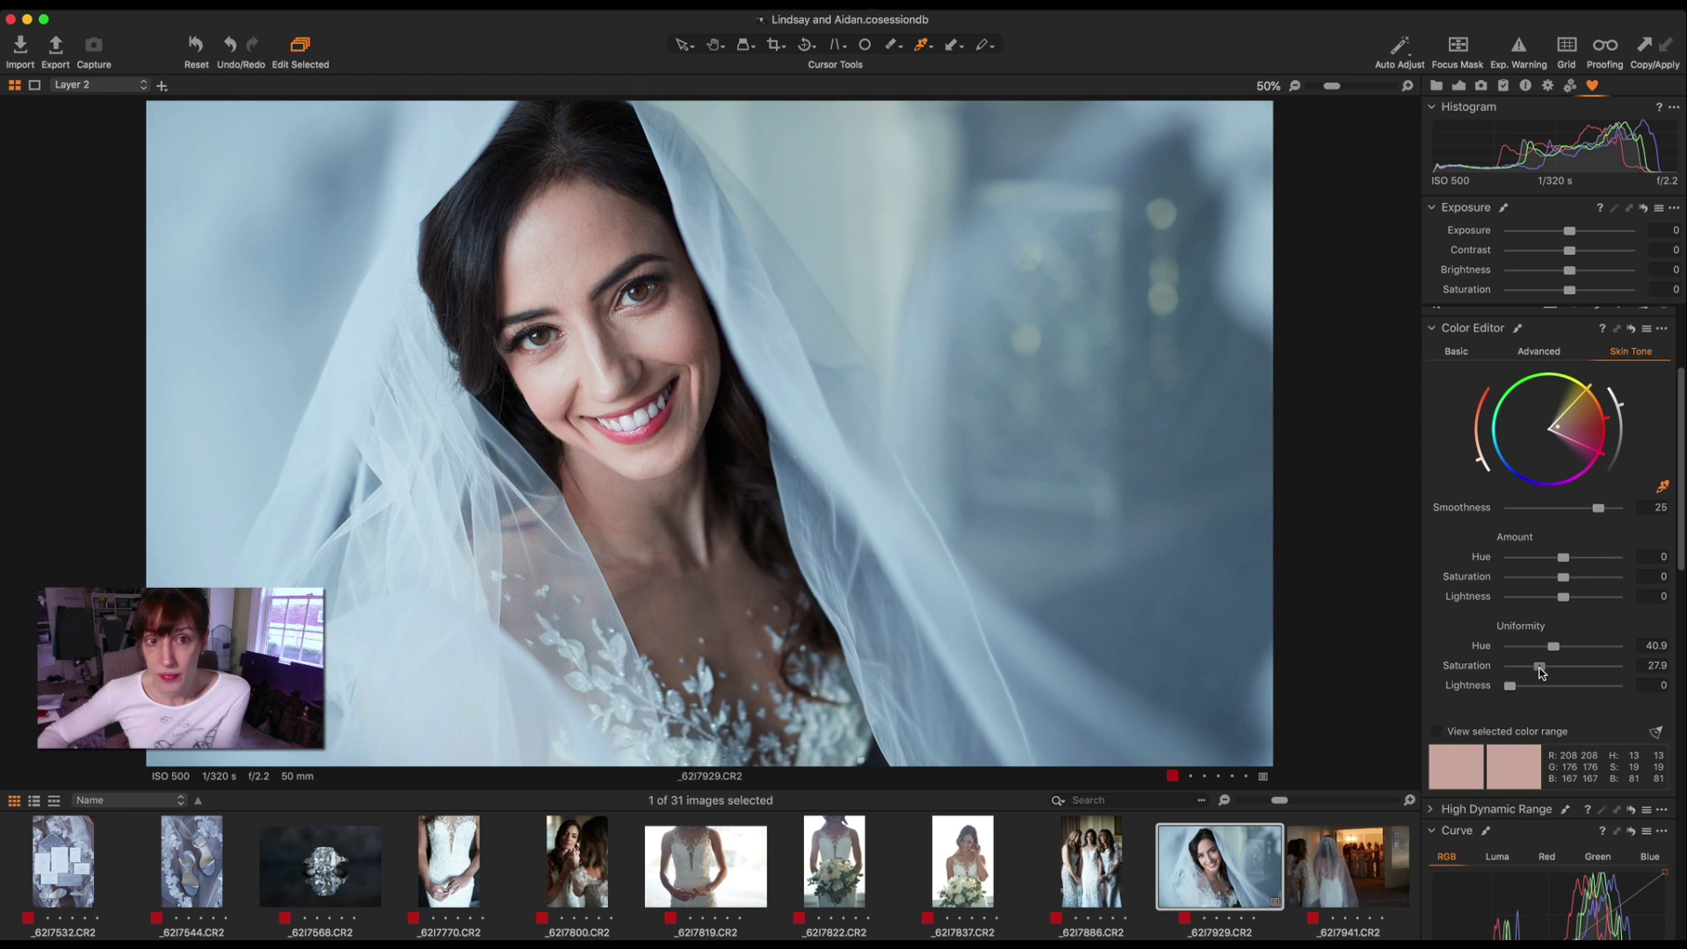
click(1562, 687)
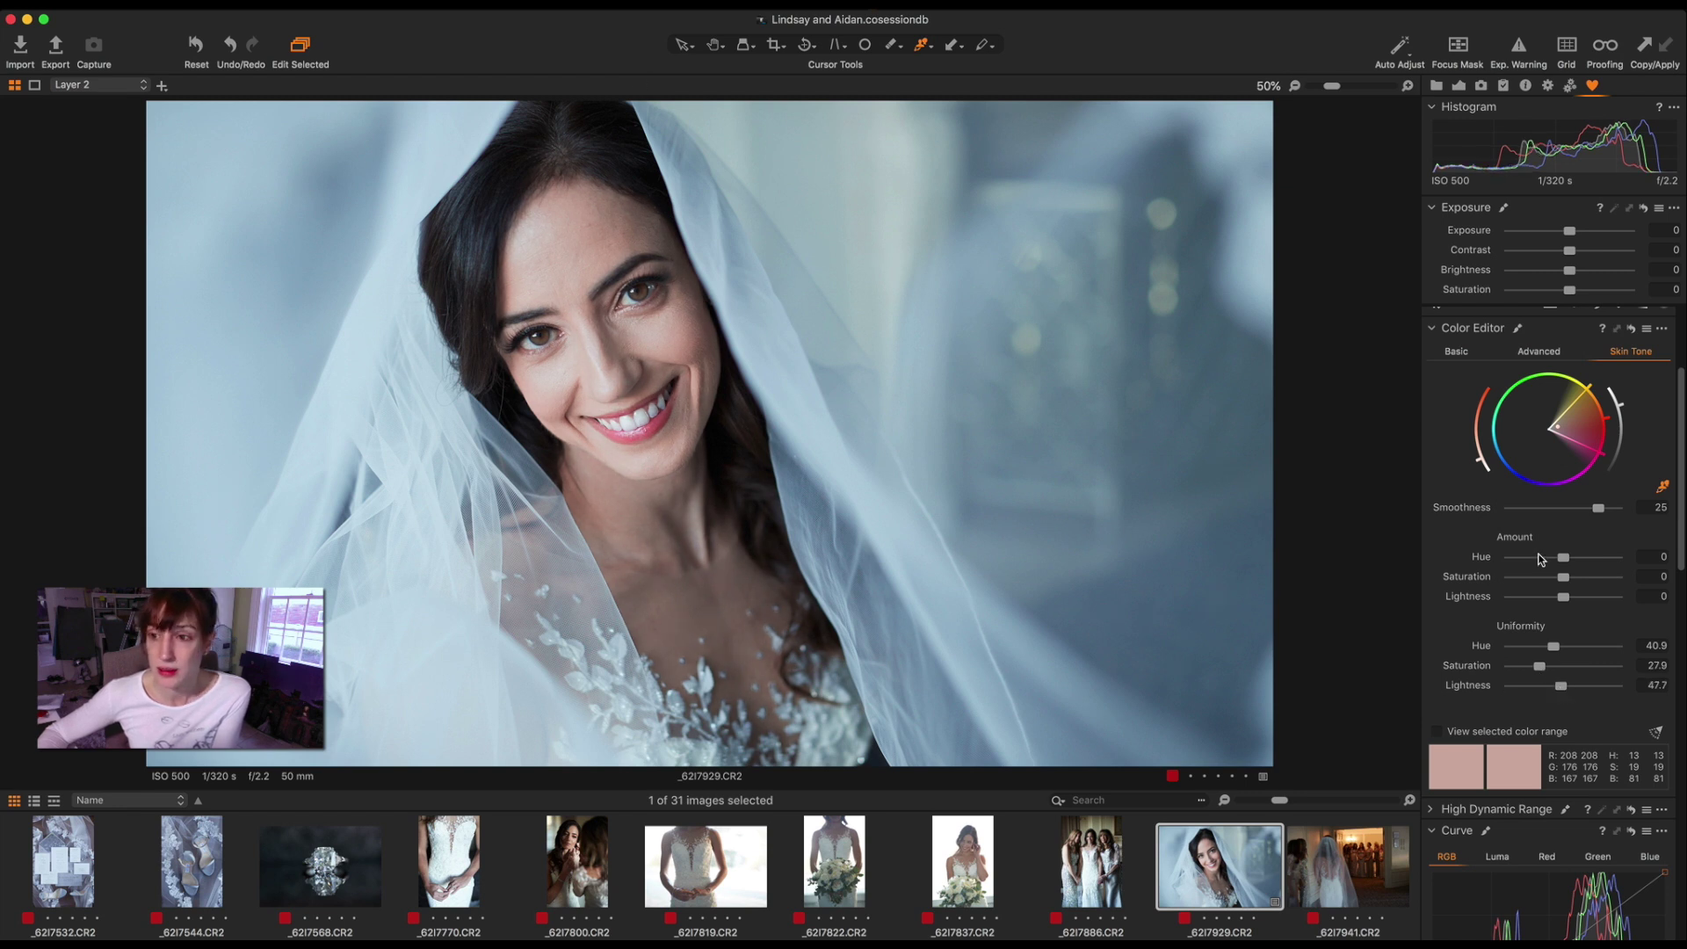
drag(1568, 557, 1569, 598)
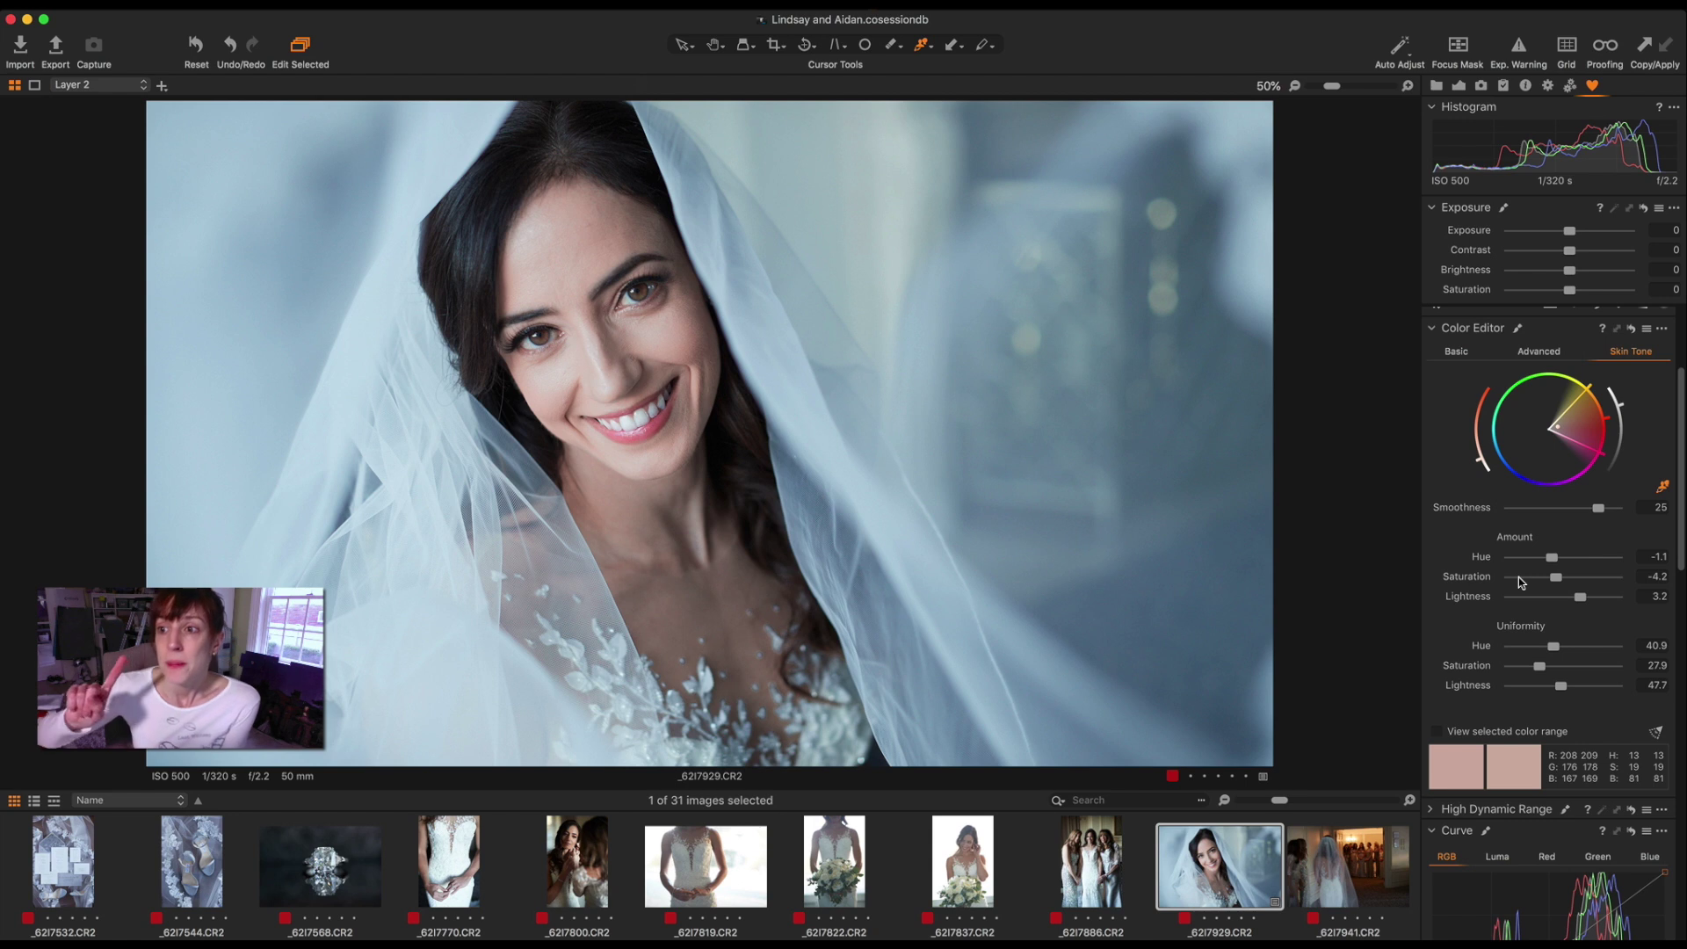
scroll(1518, 577, up, 3)
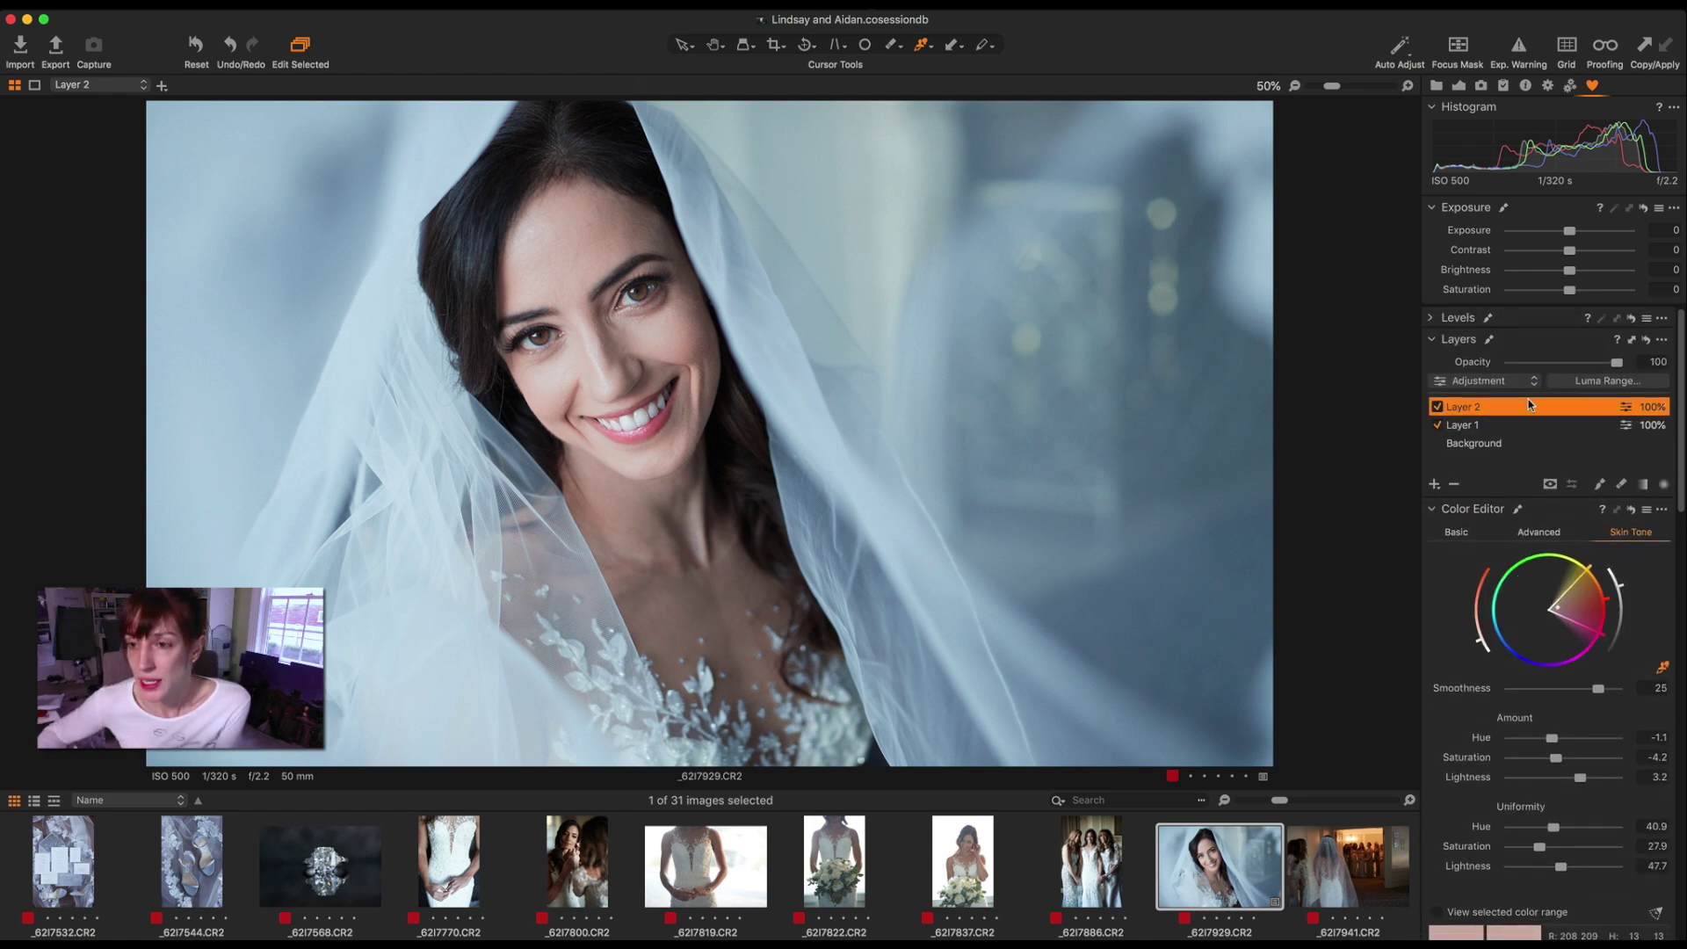
Clear Layer 2's mask and set the mask brush to size 256.
right_click(1473, 408)
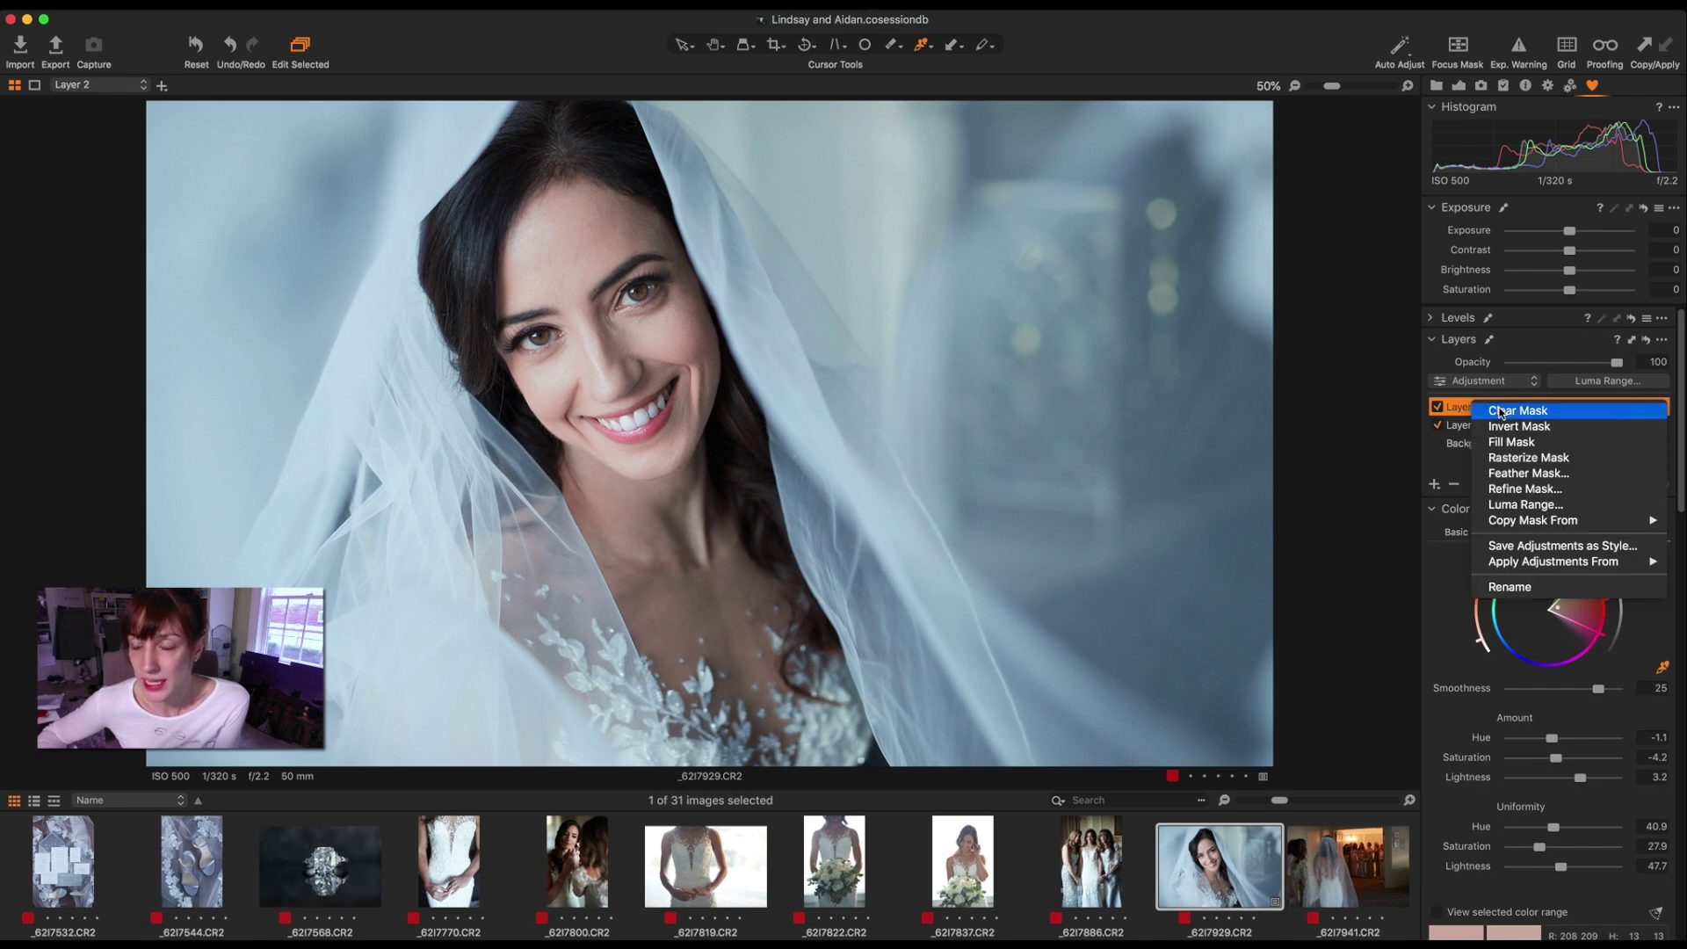
click(1500, 411)
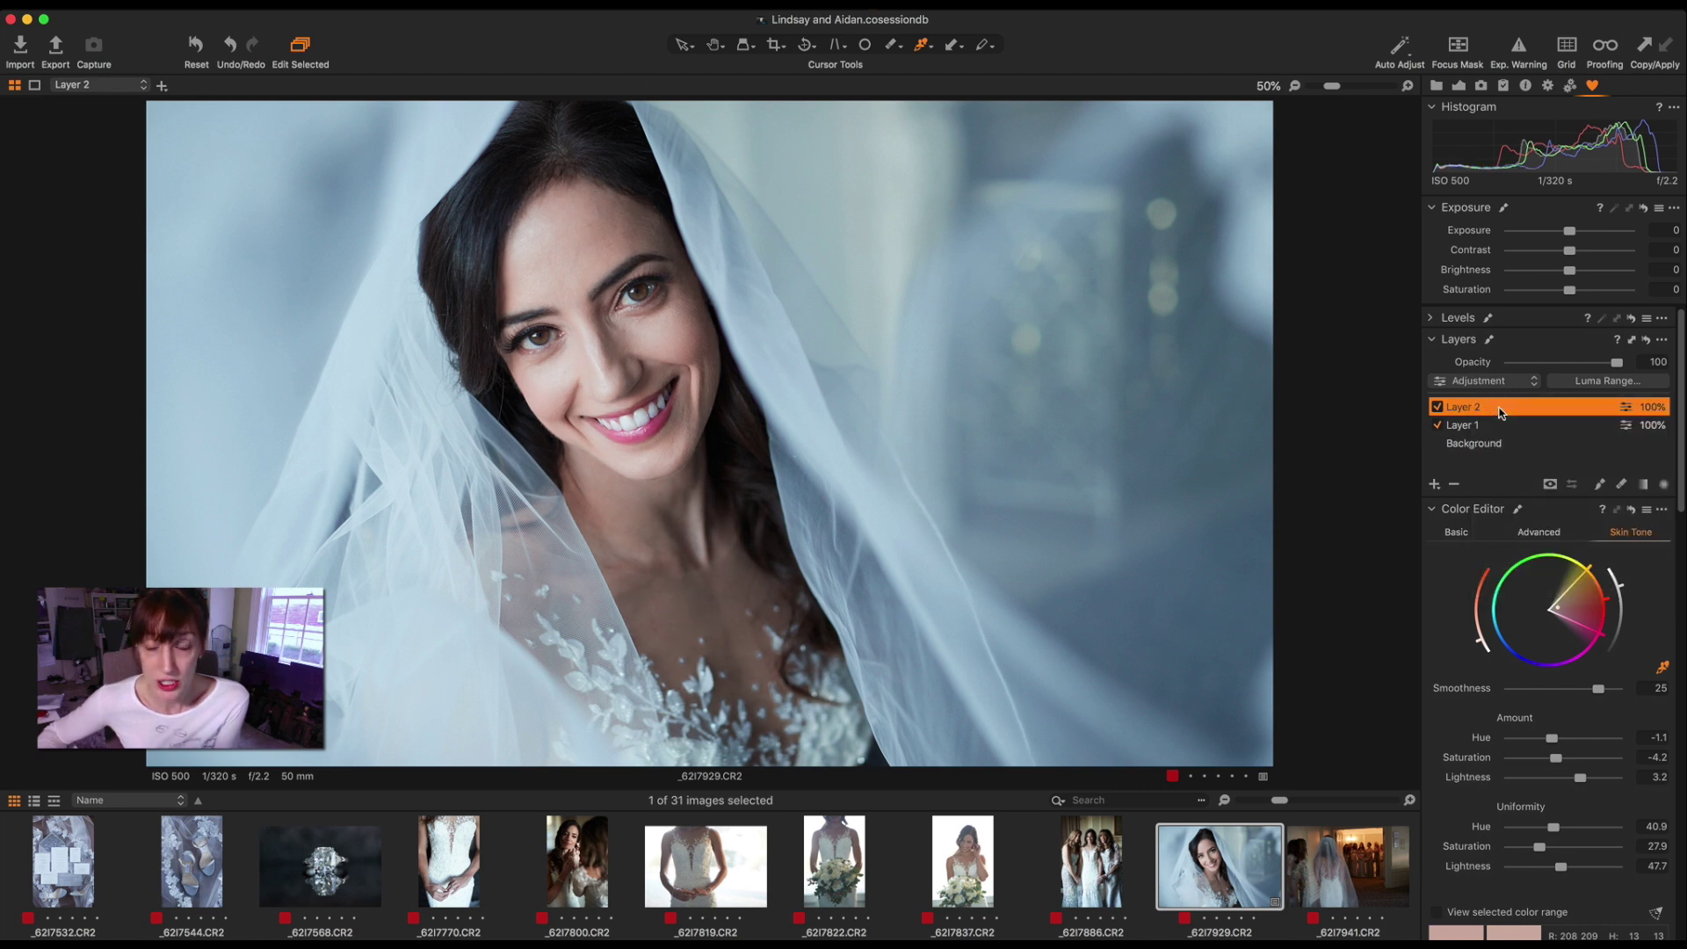
click(893, 44)
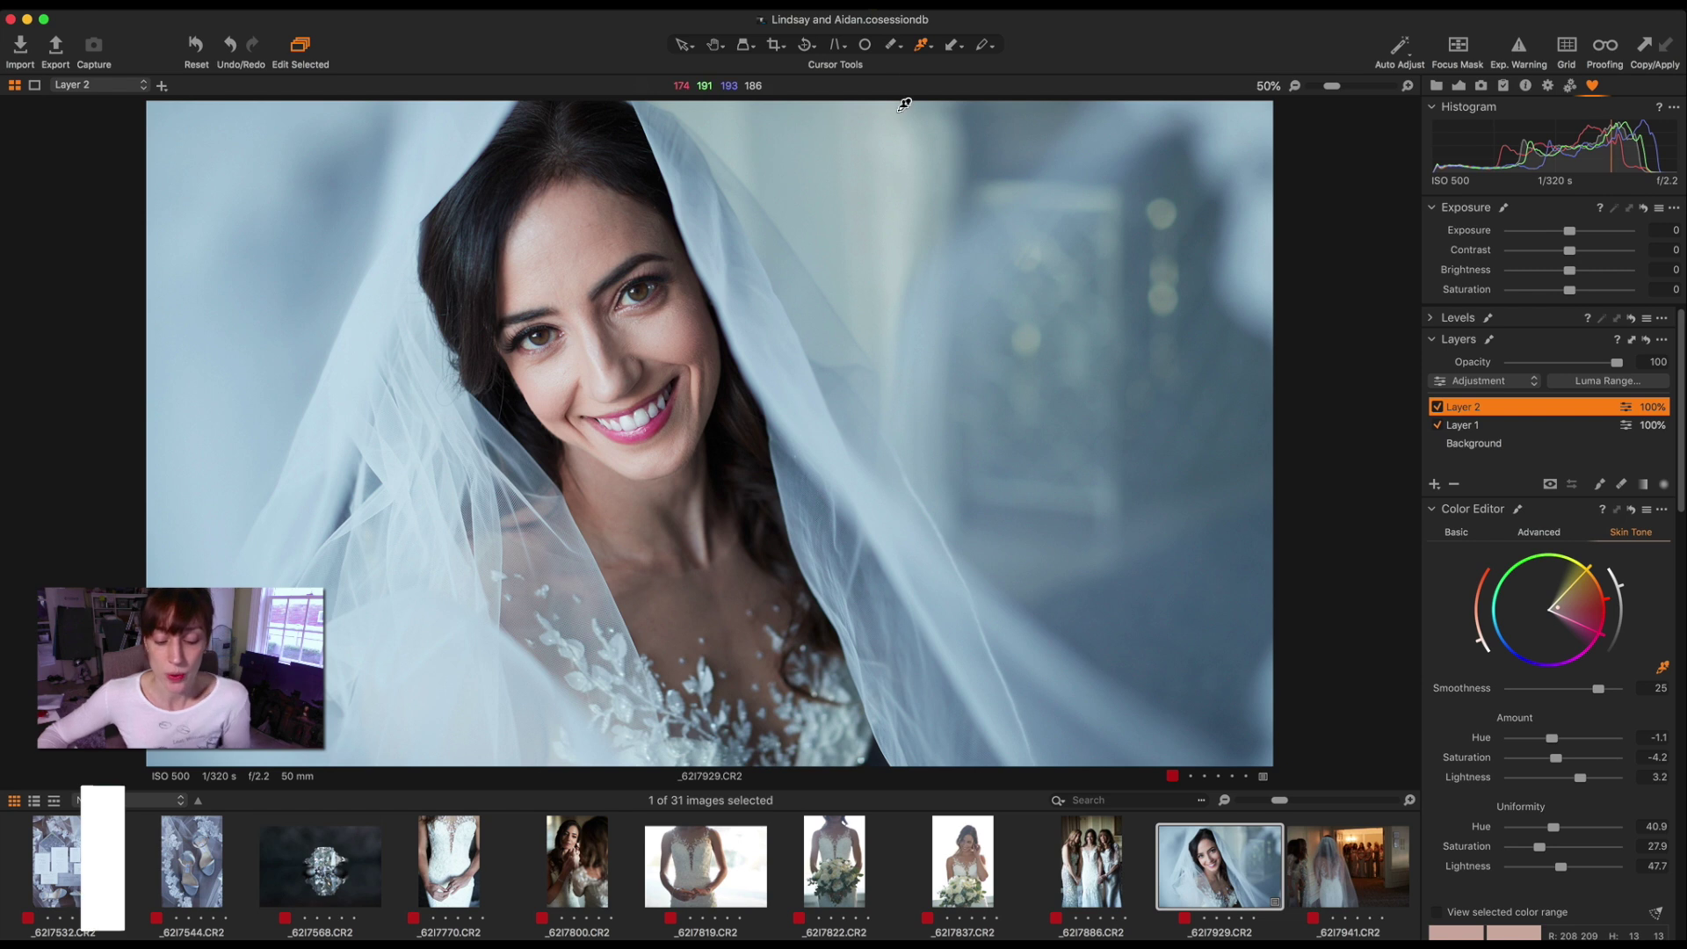
right_click(661, 243)
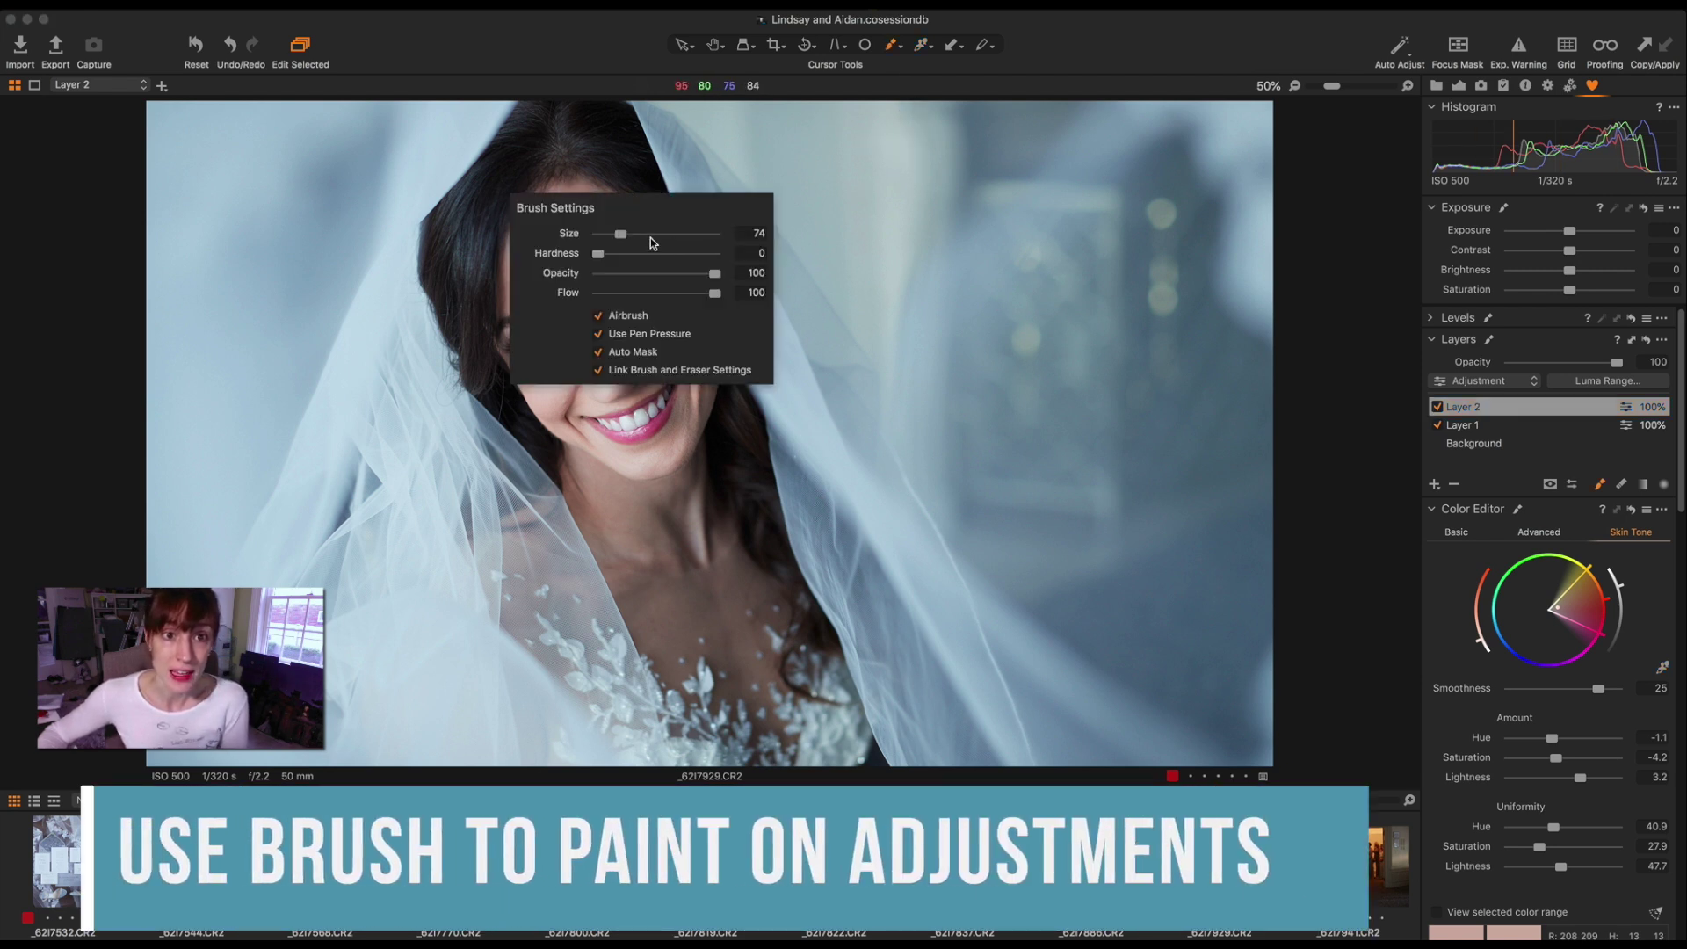
drag(647, 233, 634, 233)
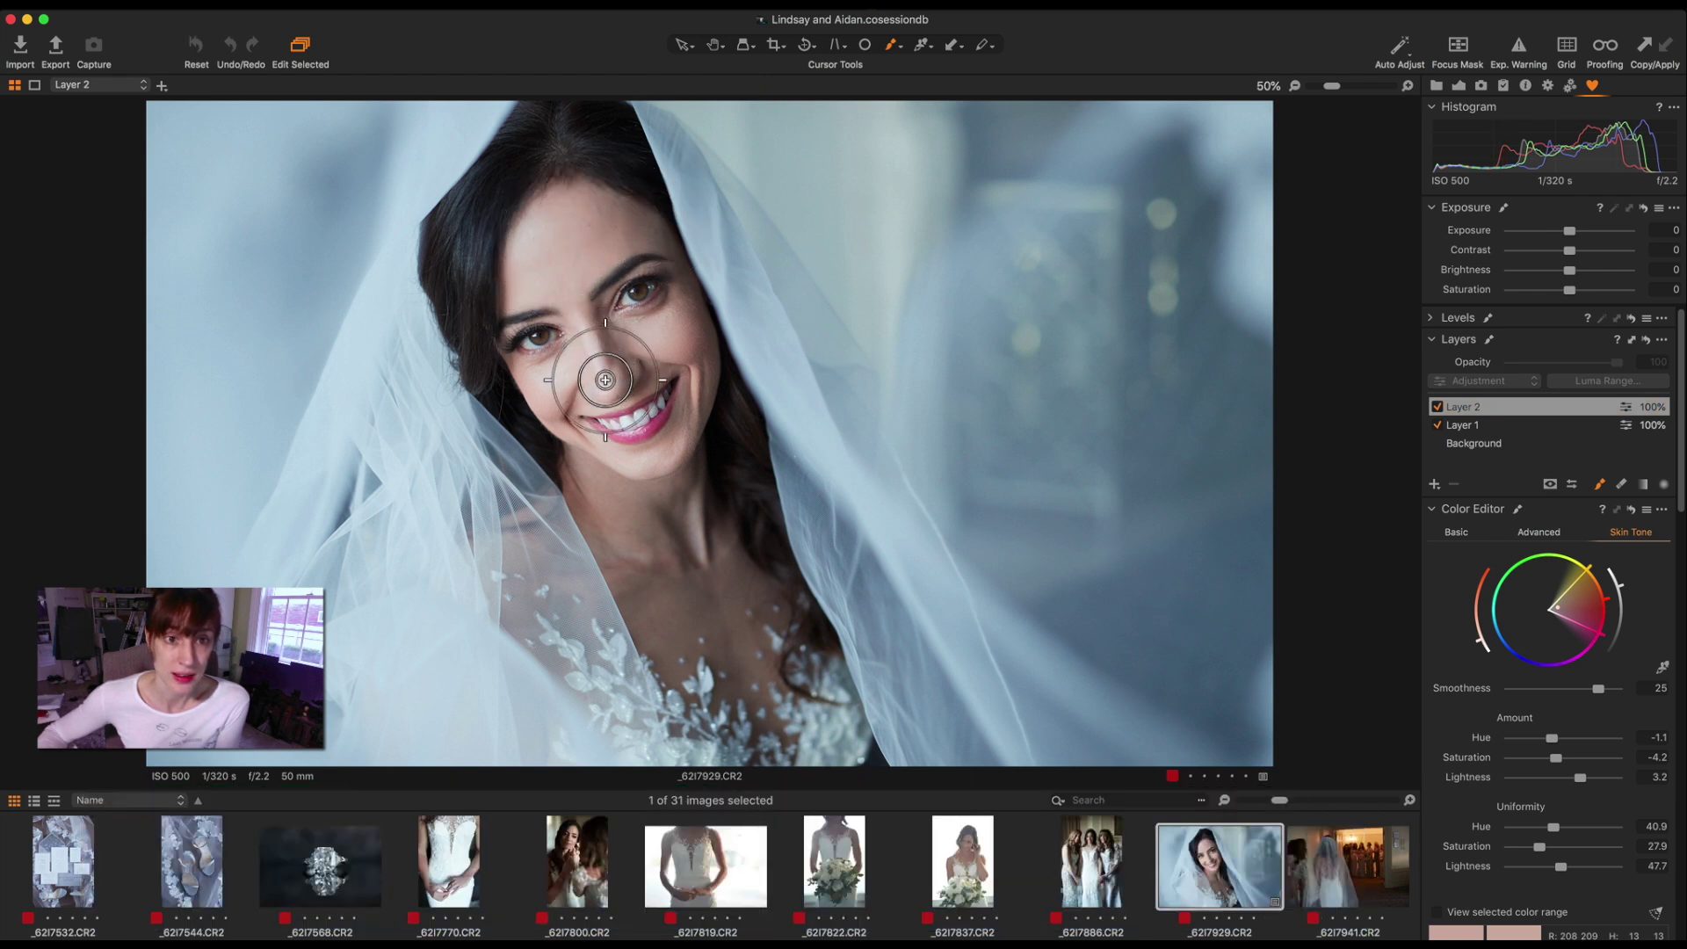
Paint the correction over the bride's cheeks, forehead, chin and neck with brush flow 20.
mouse_move(653, 346)
mouse_down()
mouse_move(697, 282)
mouse_move(716, 445)
mouse_move(704, 388)
mouse_move(582, 446)
mouse_move(603, 358)
mouse_up()
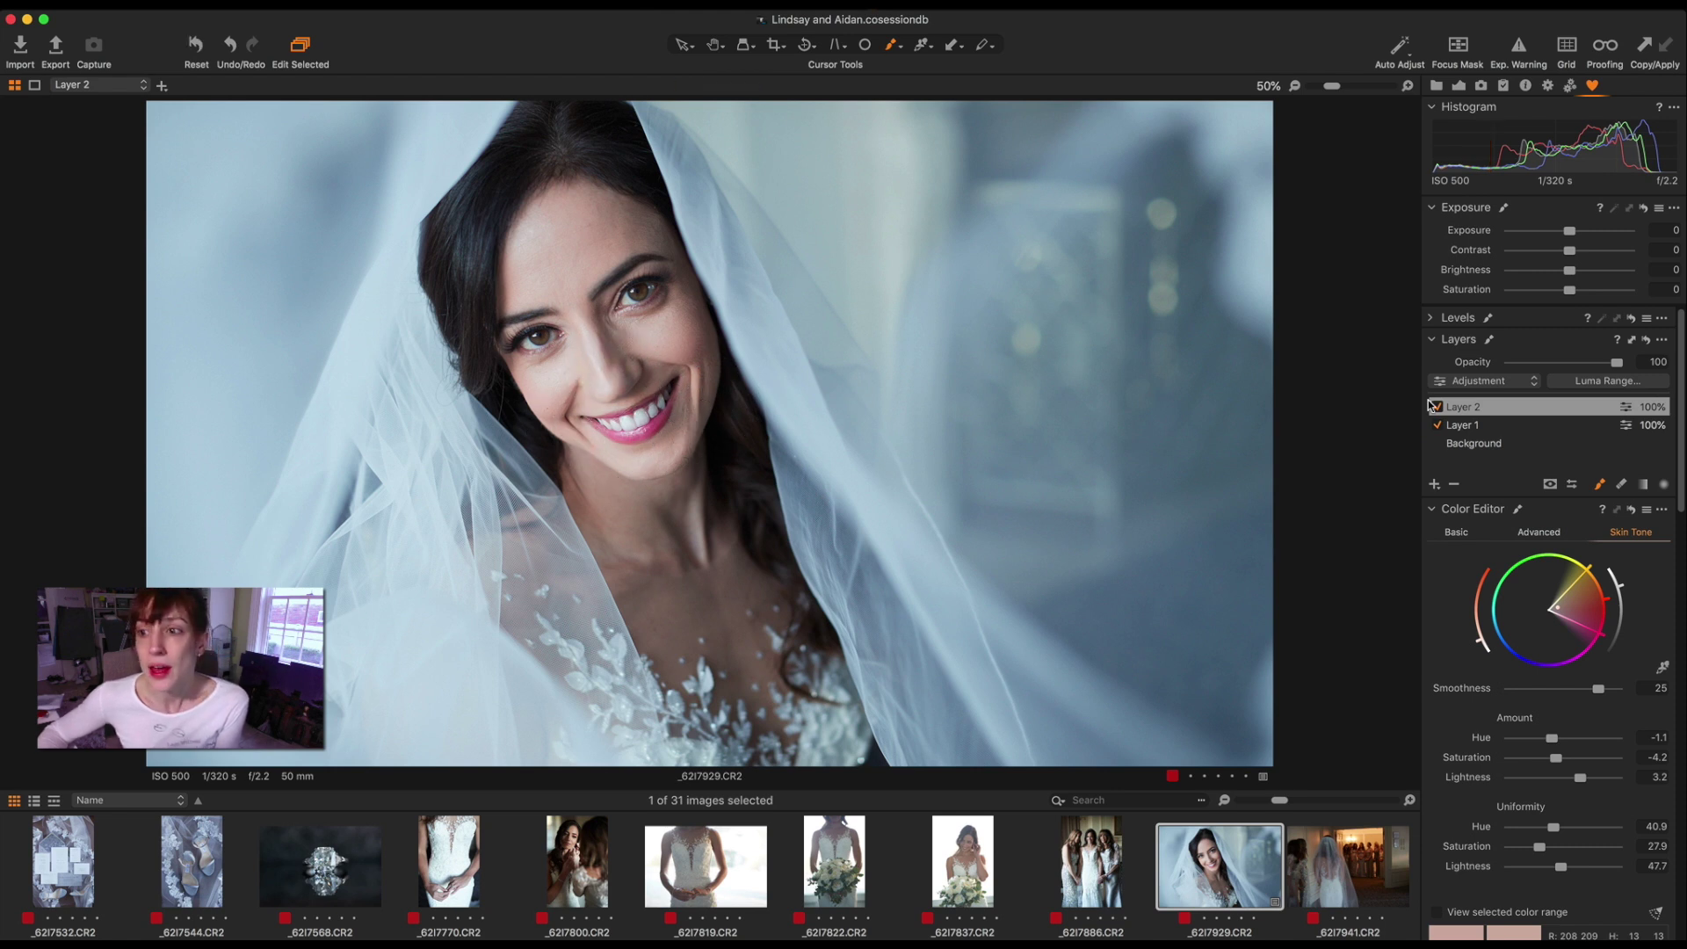
right_click(747, 246)
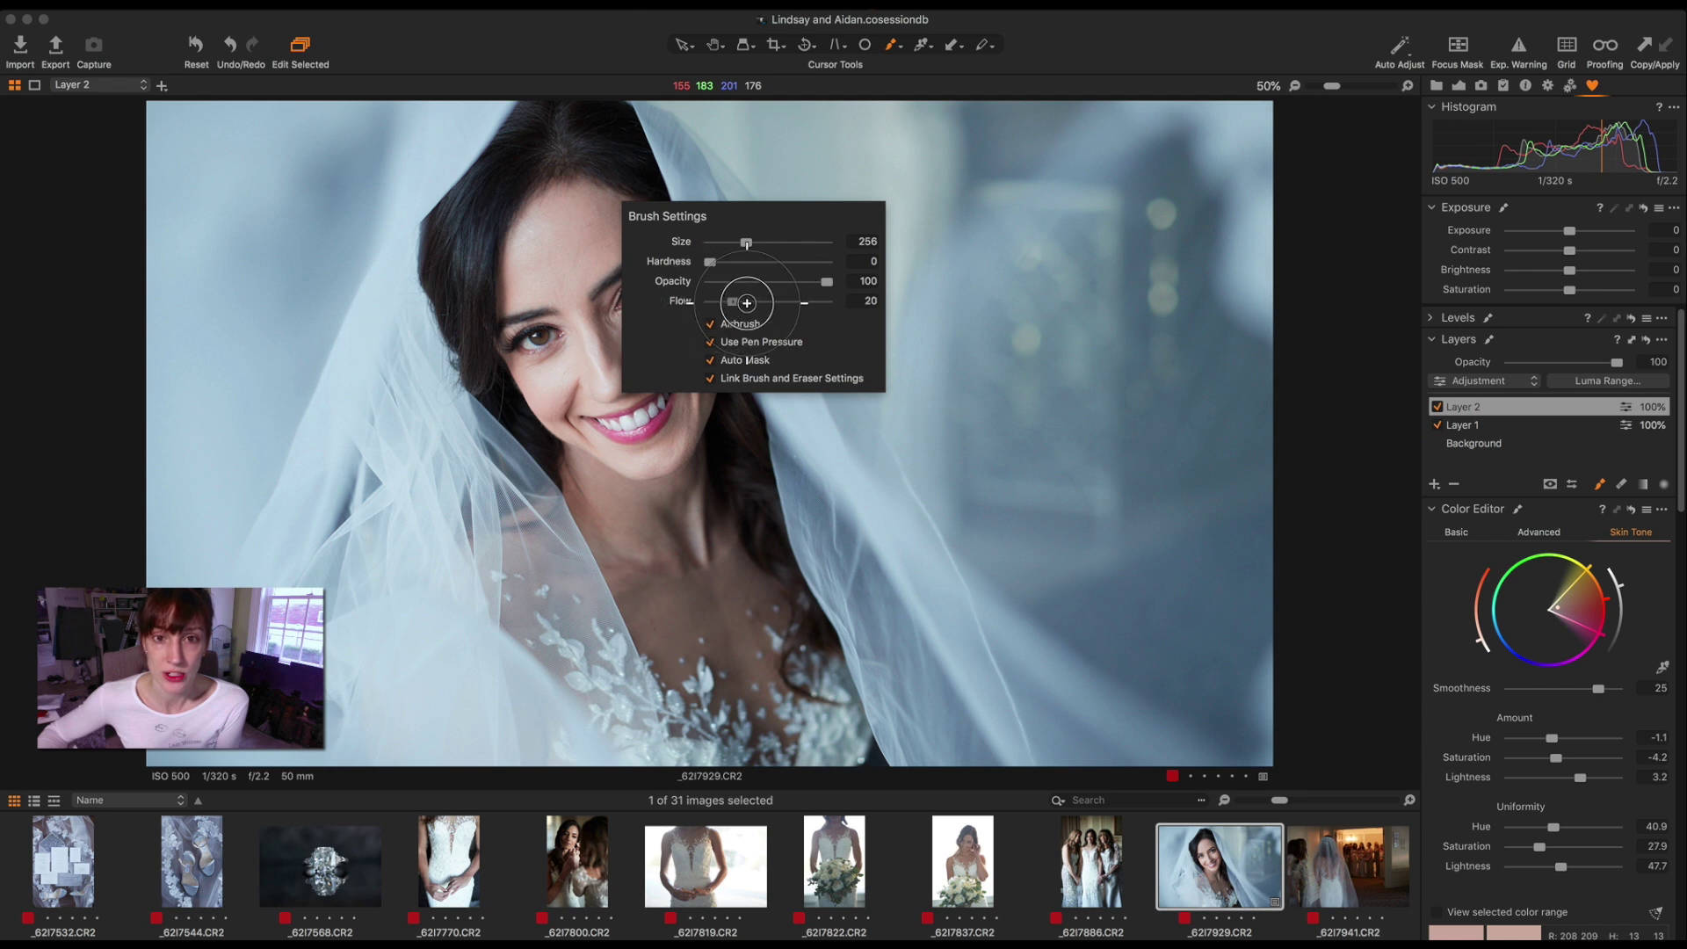
mouse_move(558, 384)
mouse_down()
mouse_move(647, 339)
mouse_move(678, 343)
mouse_up()
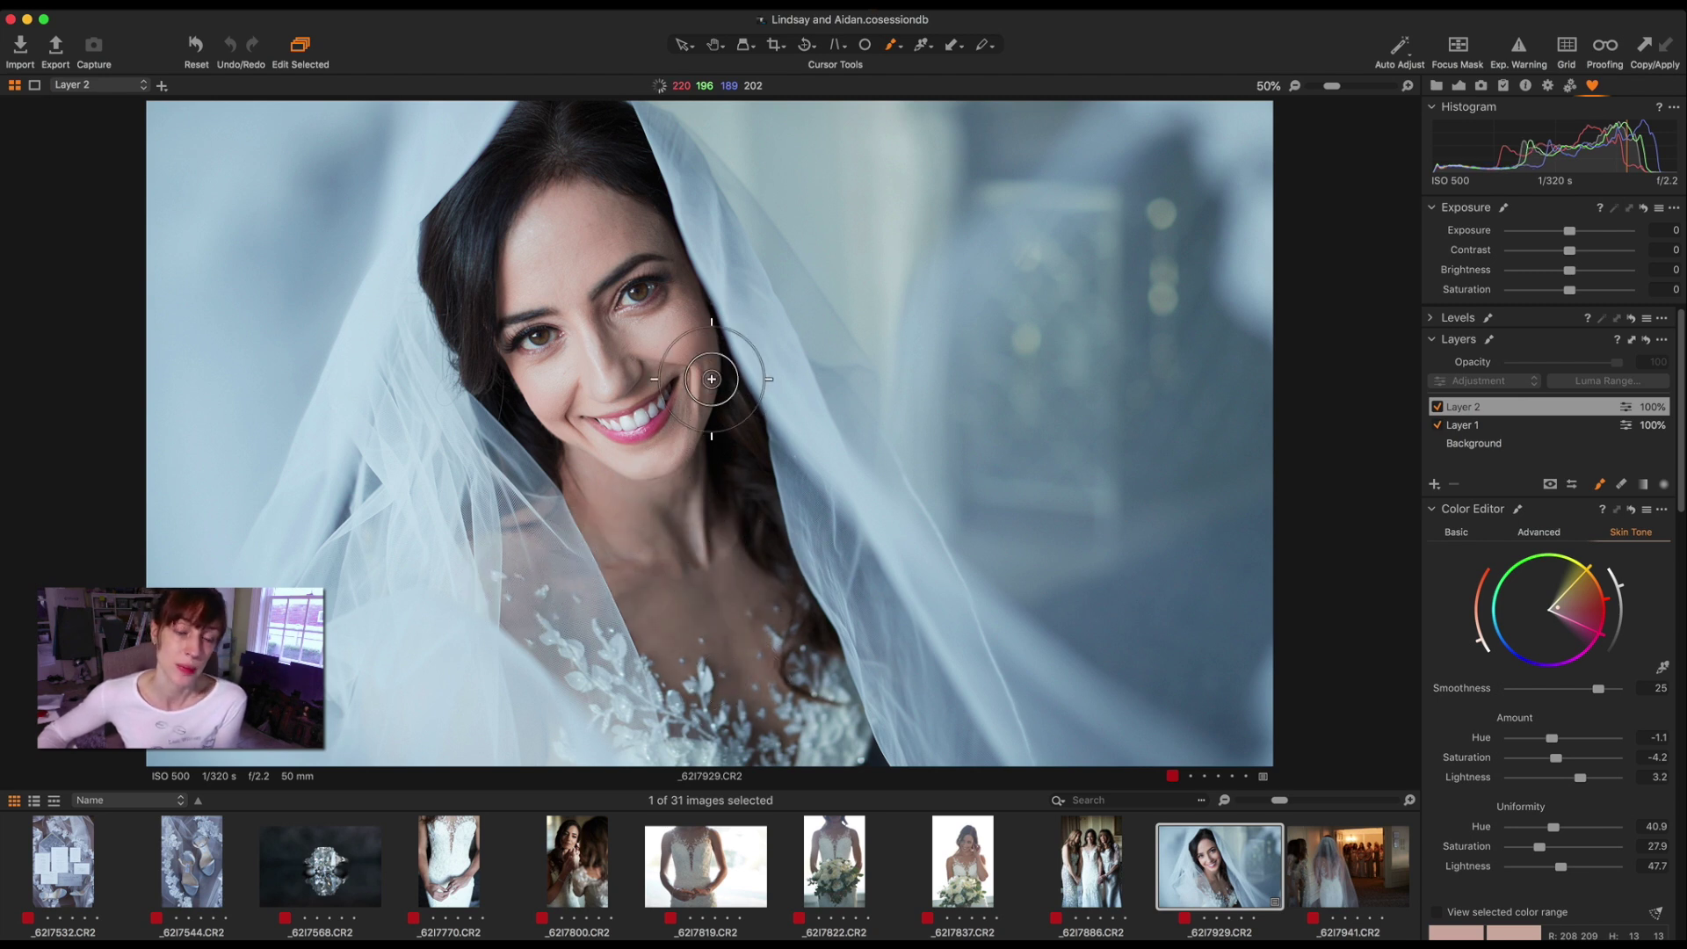
mouse_move(704, 378)
mouse_down()
mouse_move(627, 497)
mouse_move(534, 445)
mouse_up()
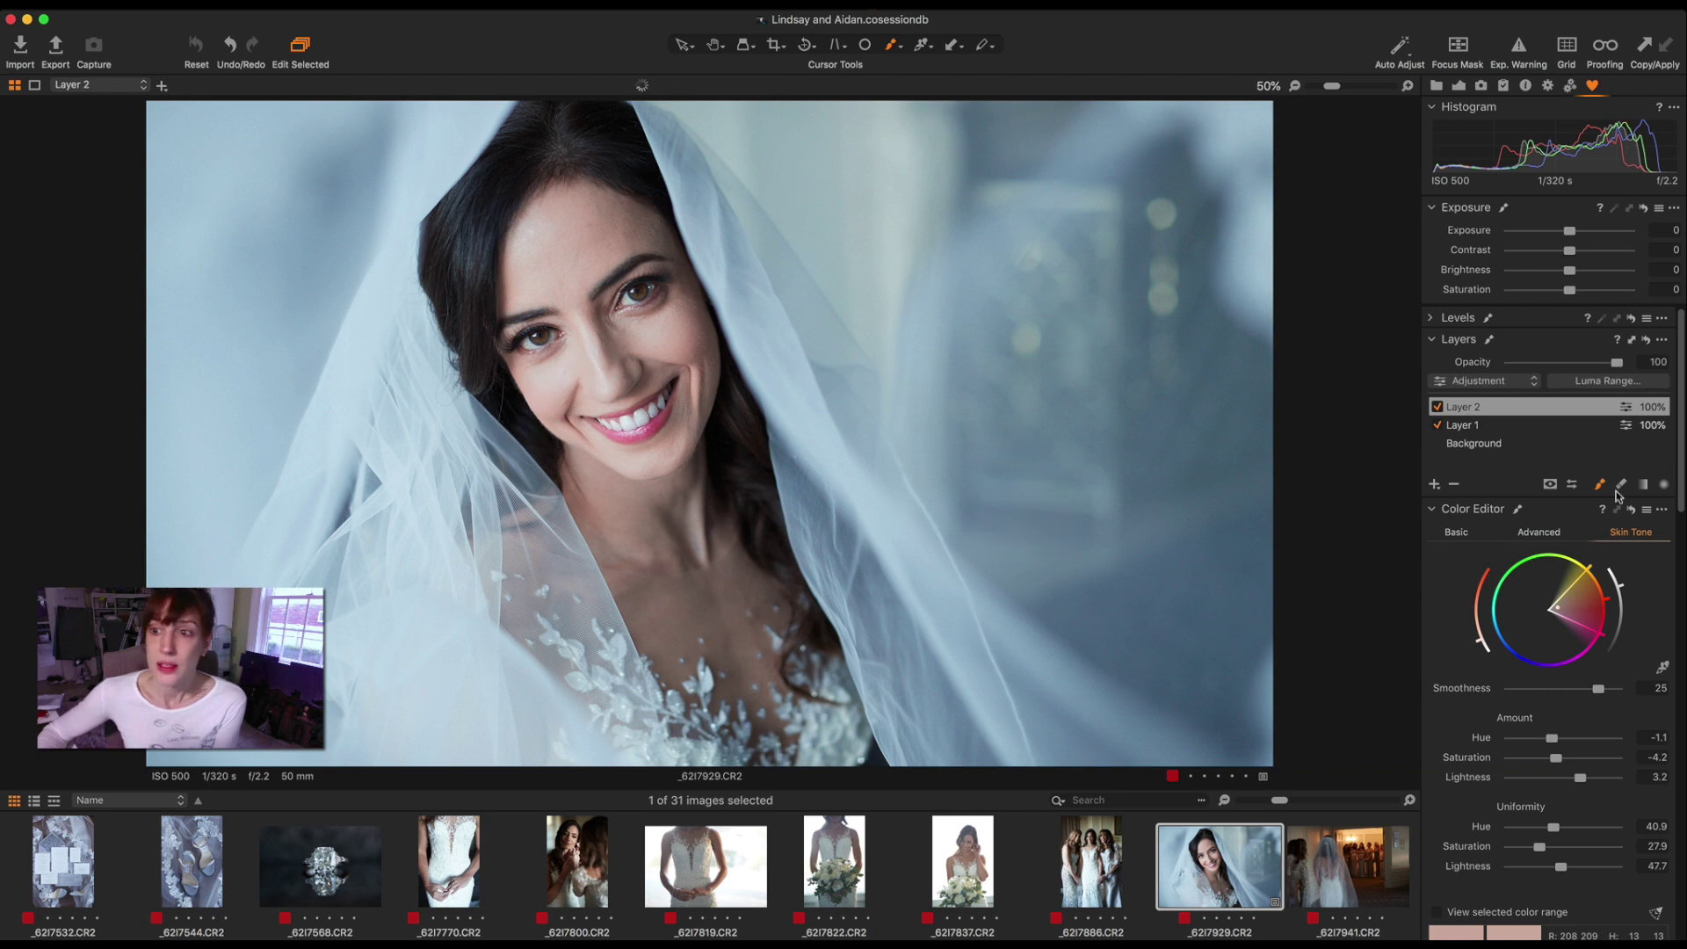
click(1438, 408)
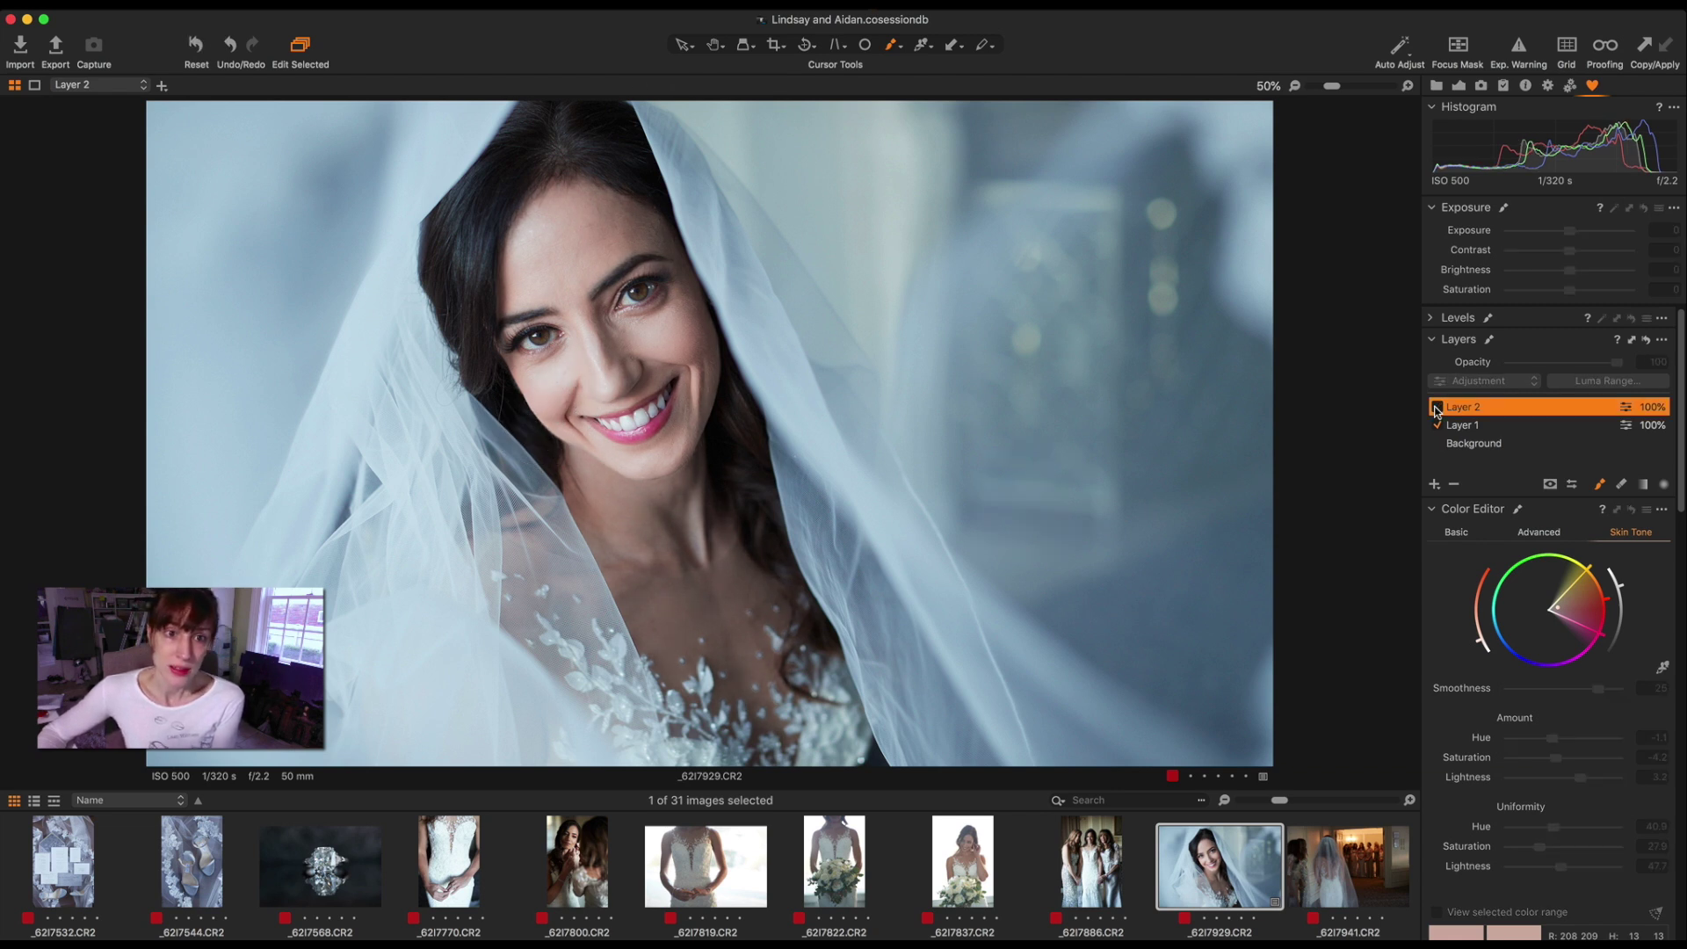
click(1438, 408)
click(1438, 408)
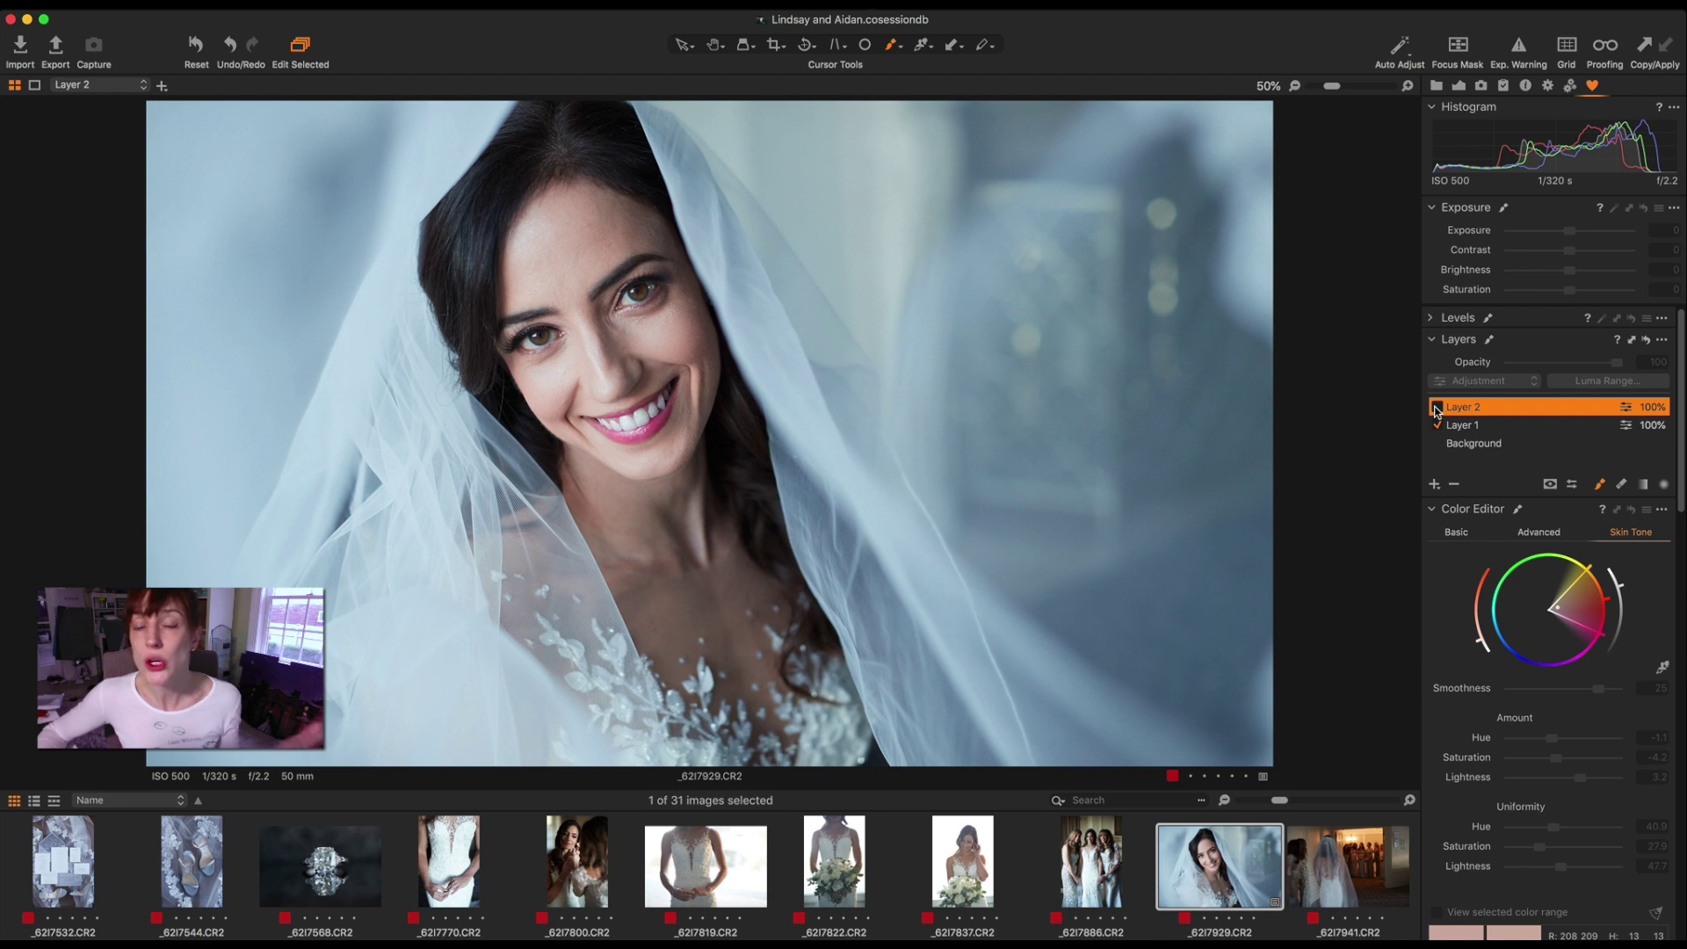
click(1438, 409)
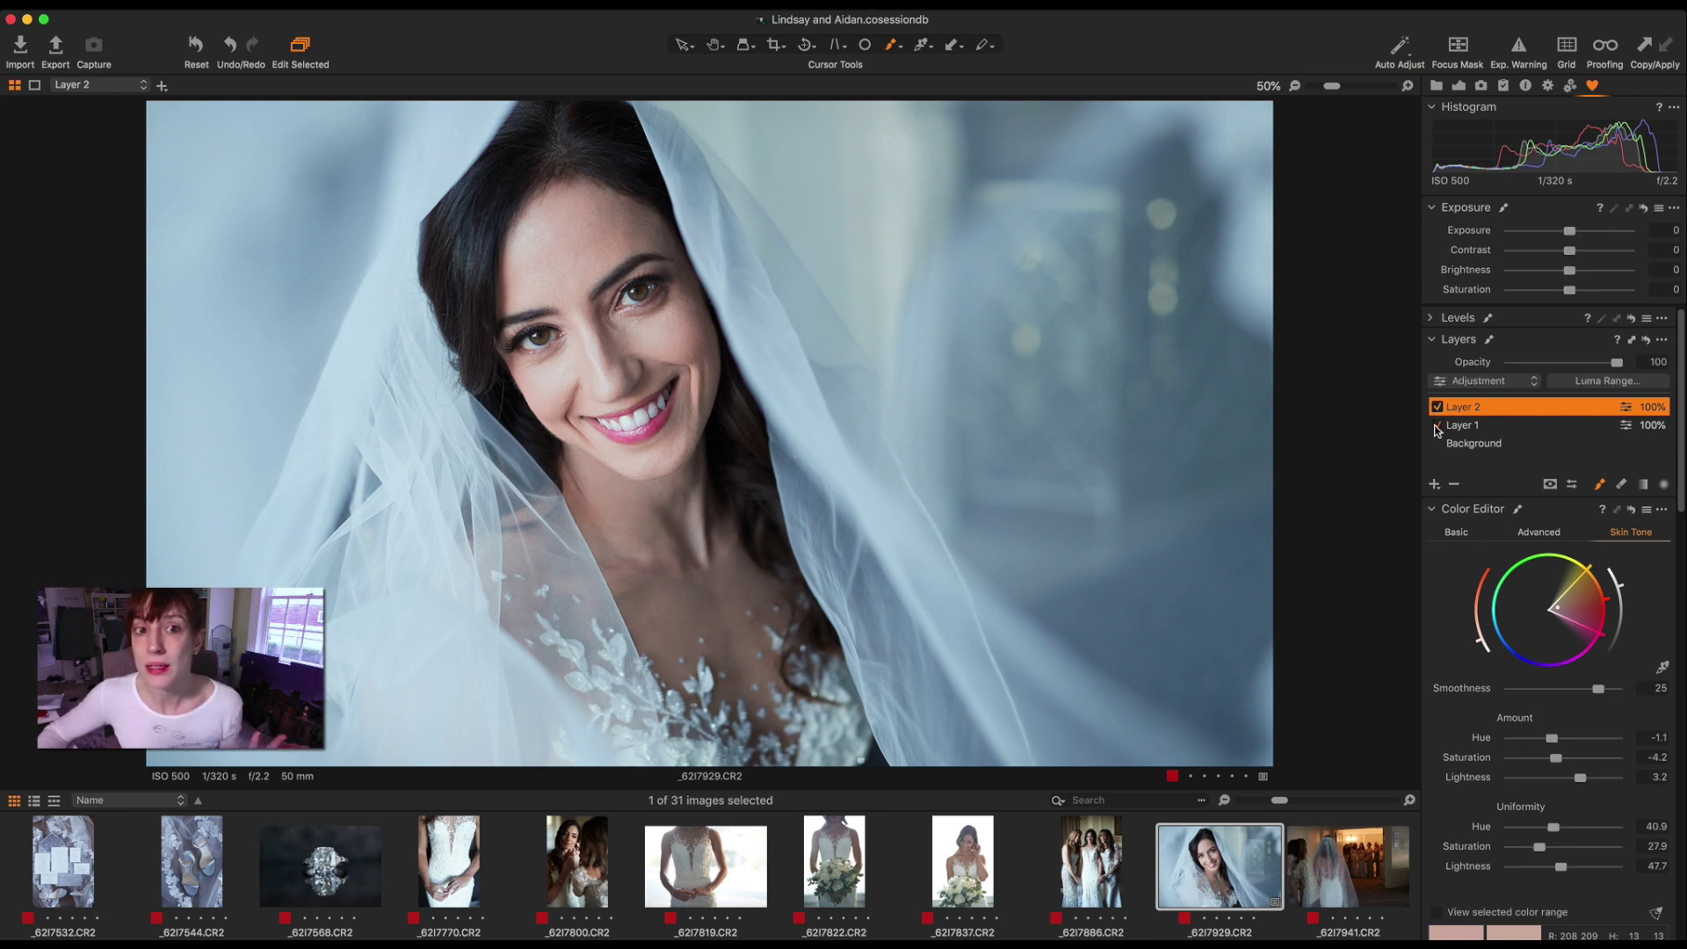
click(1438, 409)
click(1438, 409)
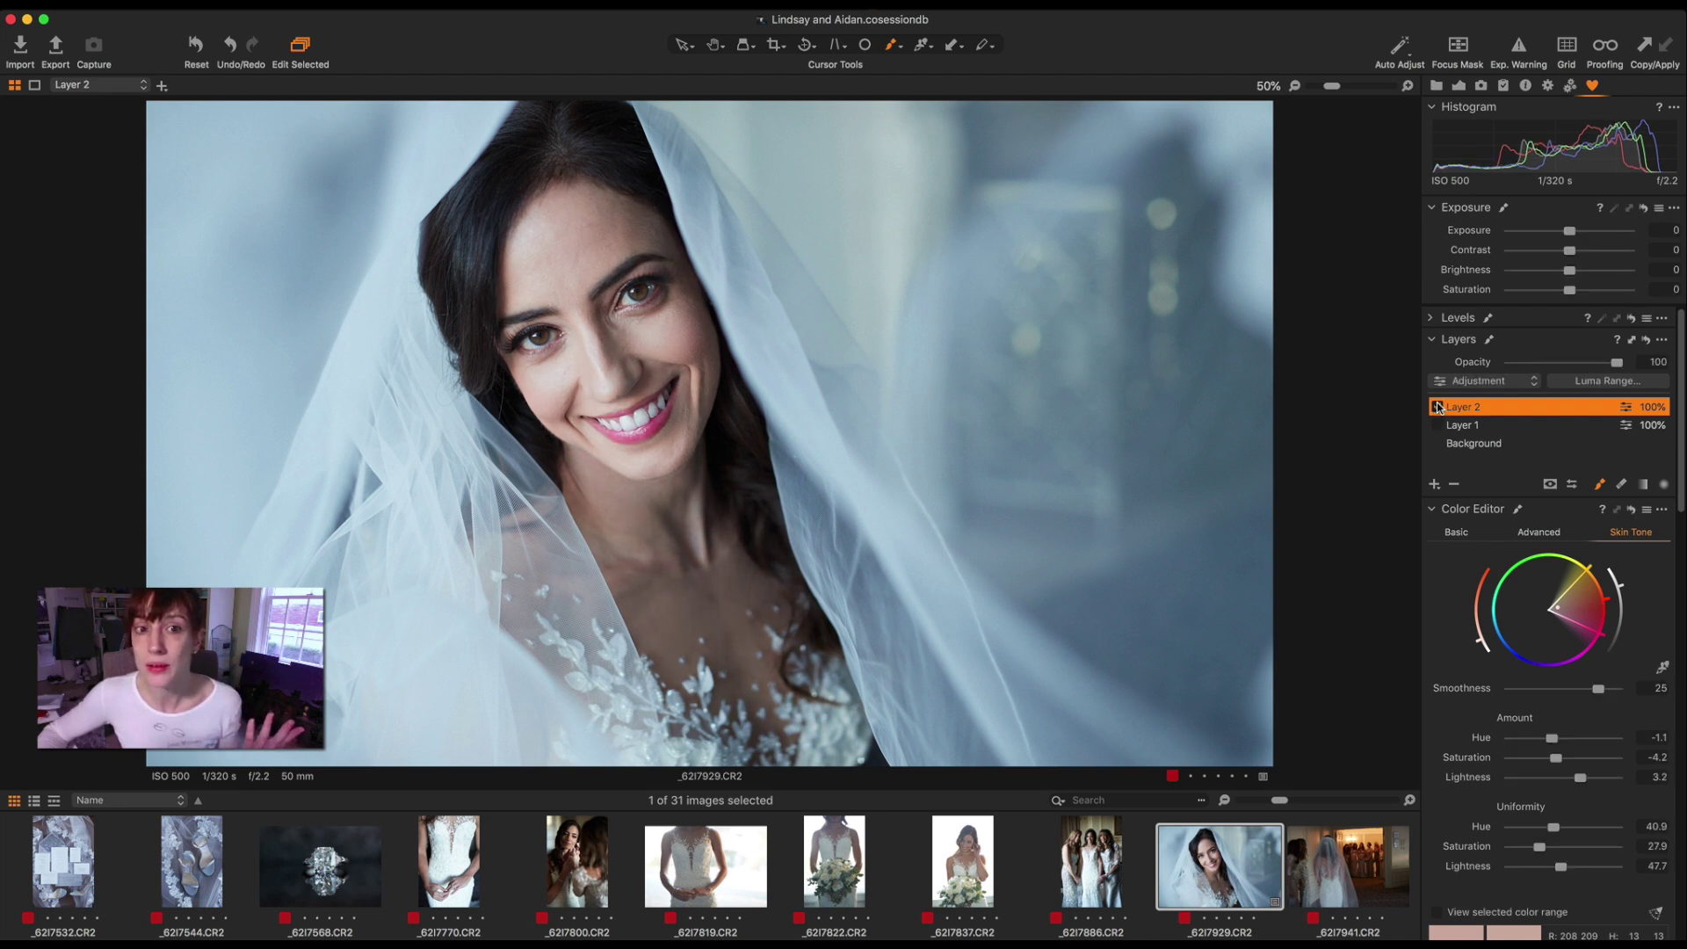
click(1438, 409)
click(1438, 408)
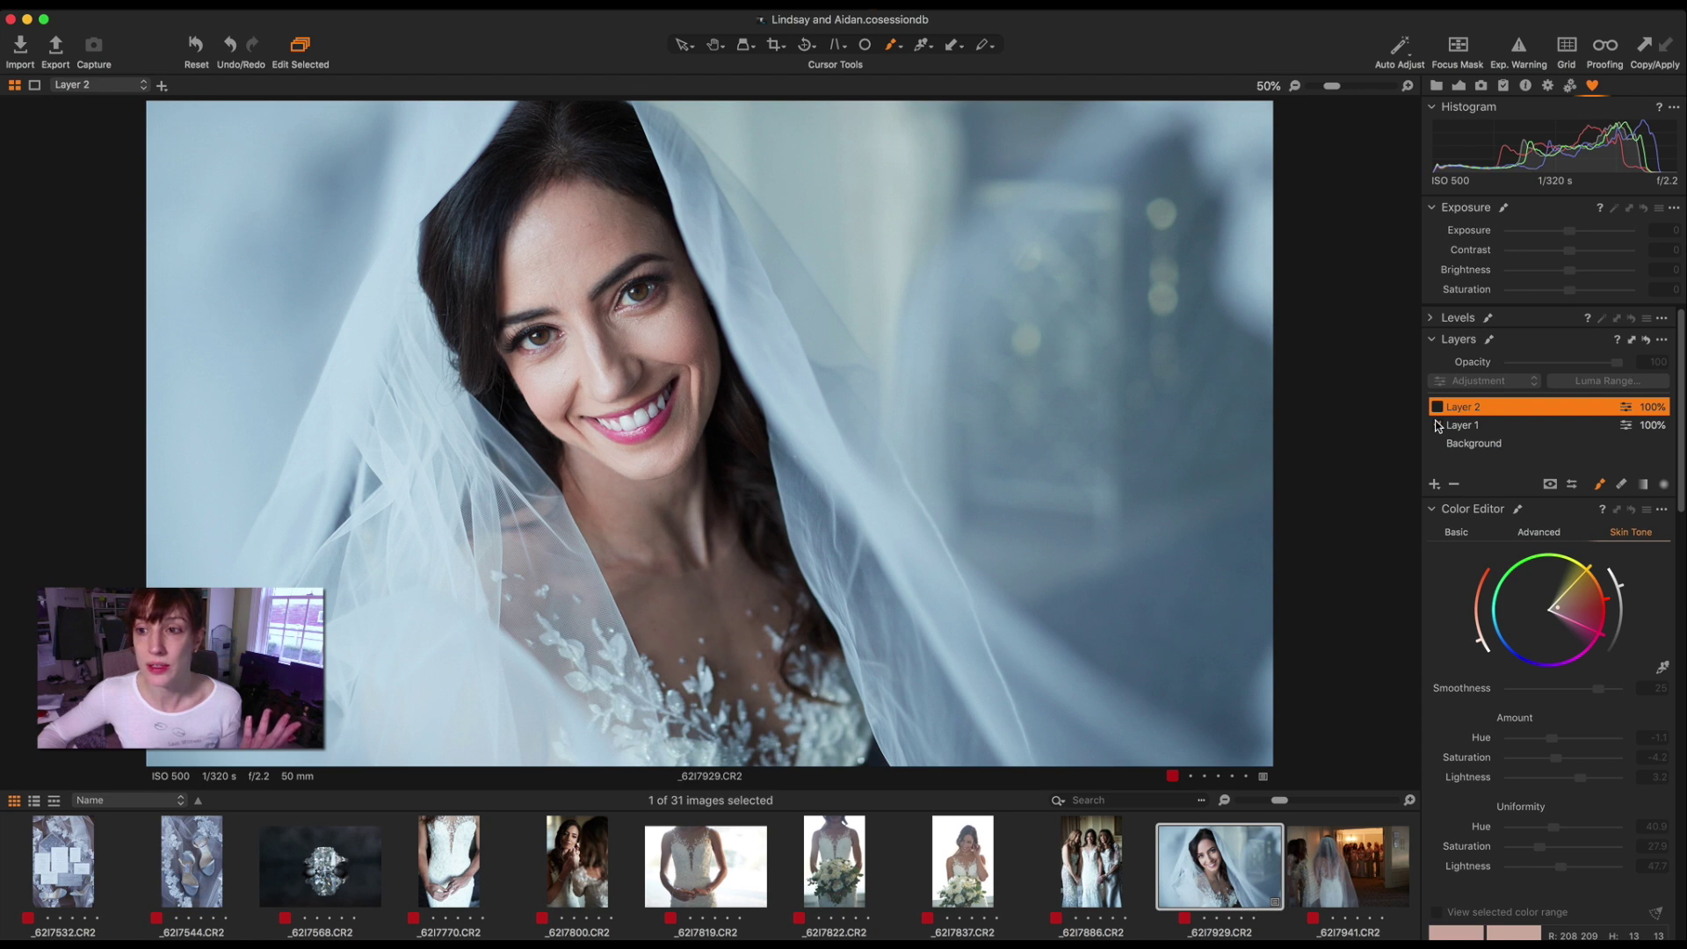
click(1438, 409)
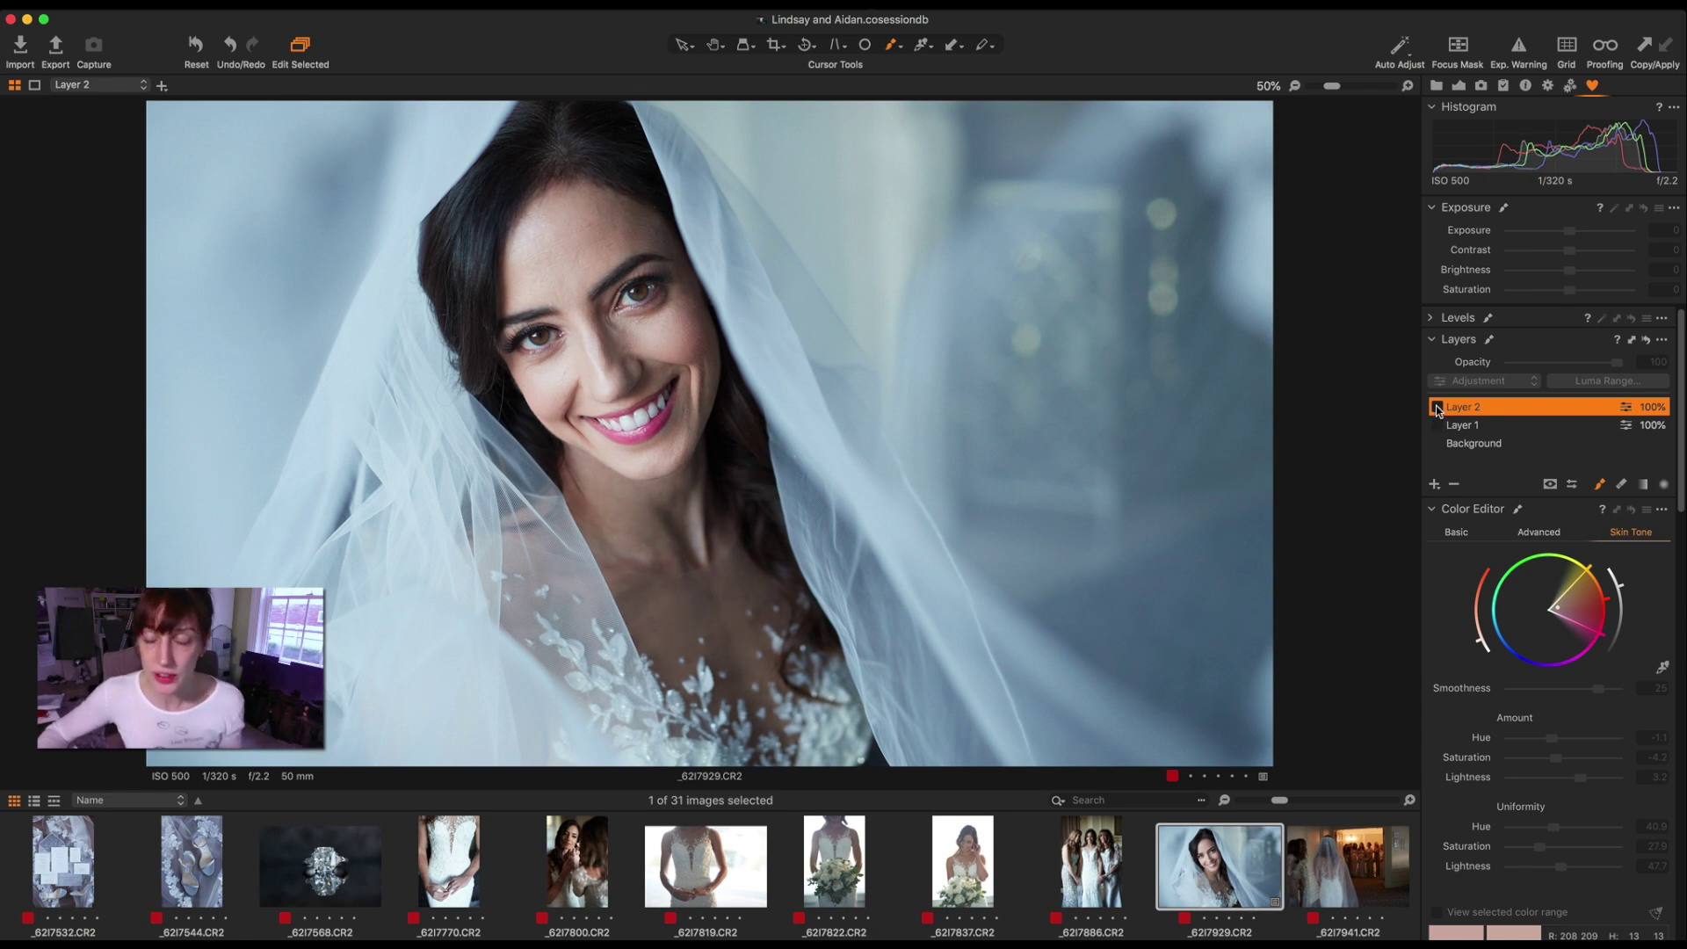
click(1438, 409)
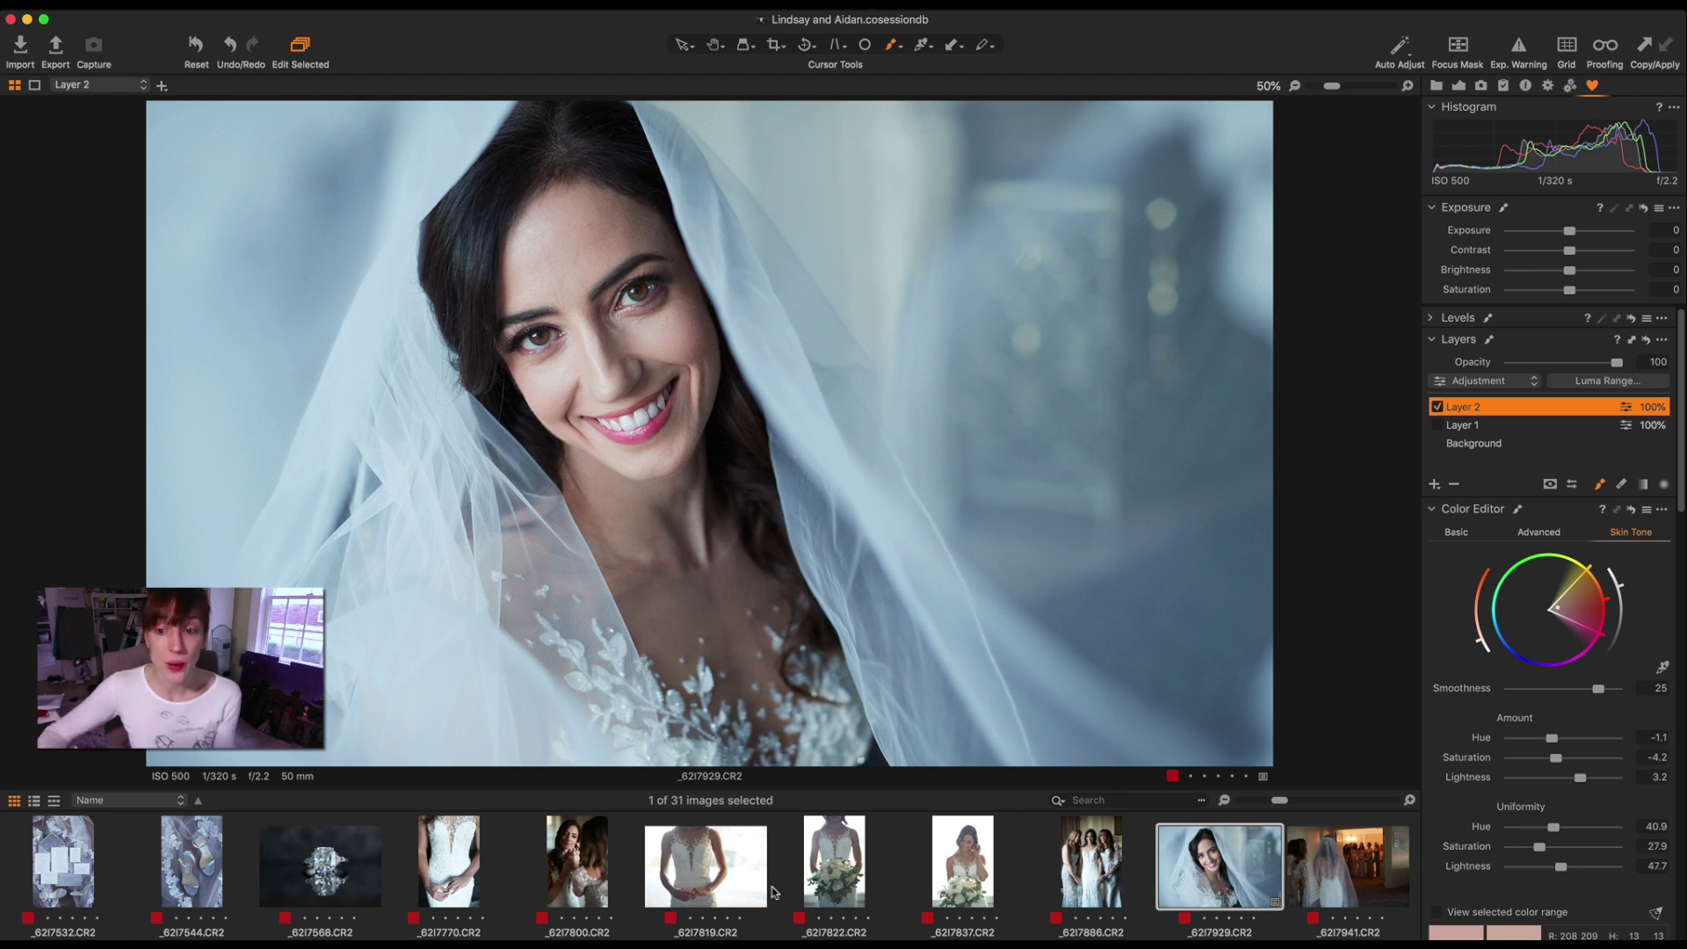
Select the group photo together with the bride close-up.
click(1101, 877)
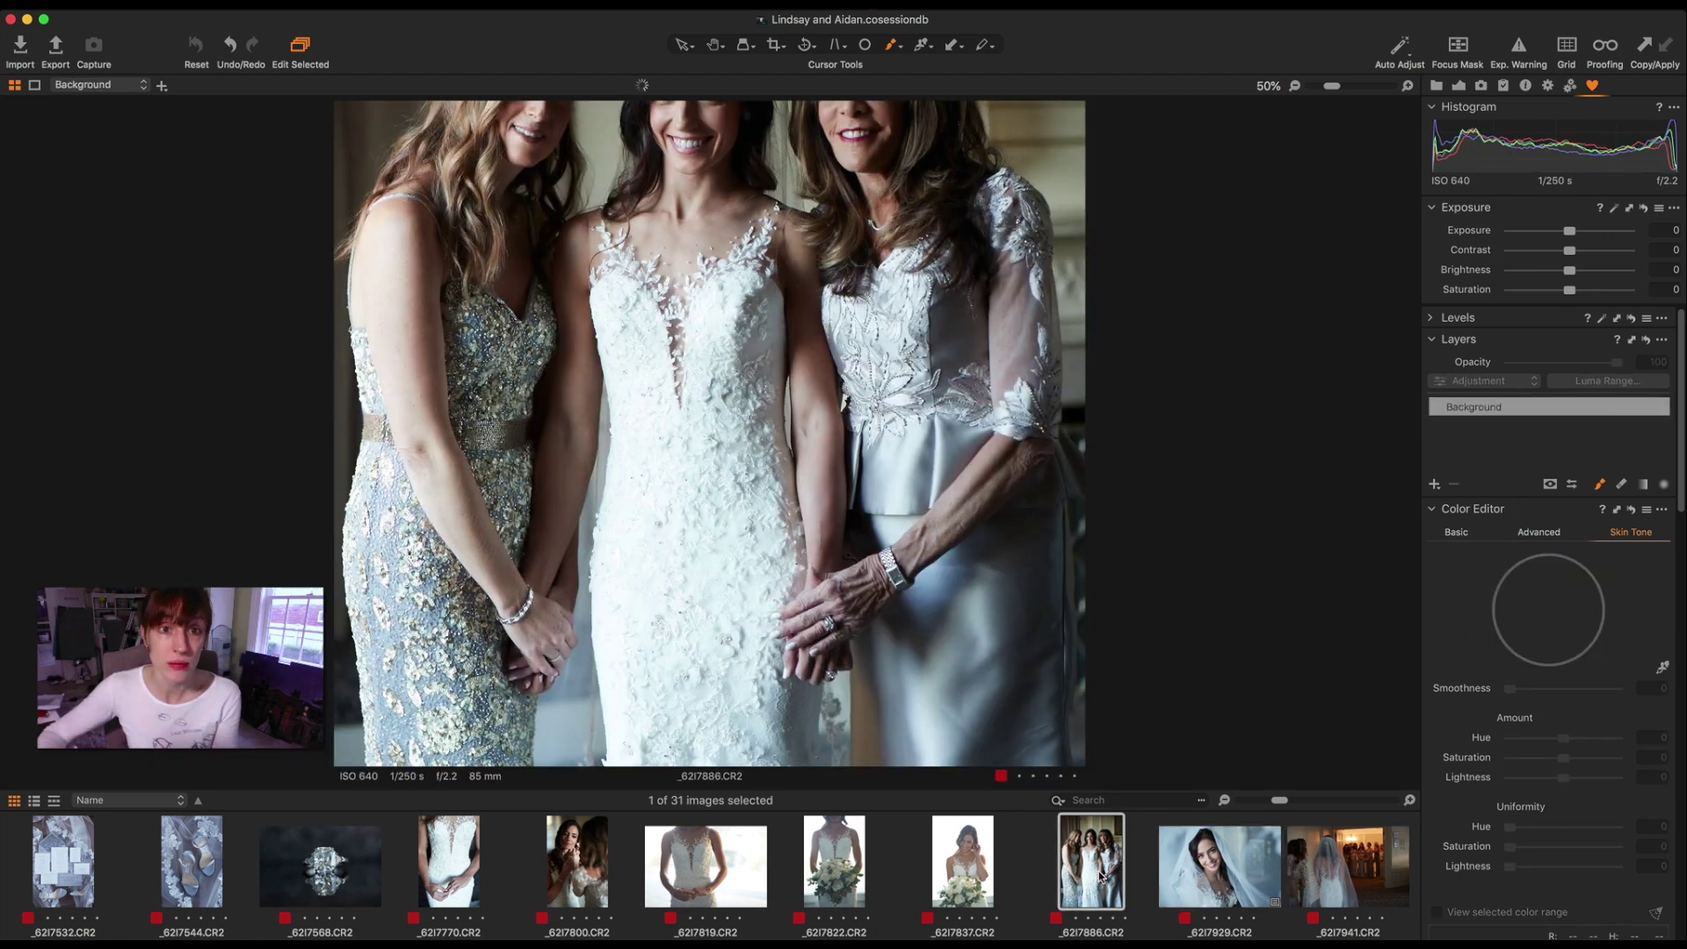
scroll(791, 401, up, 4)
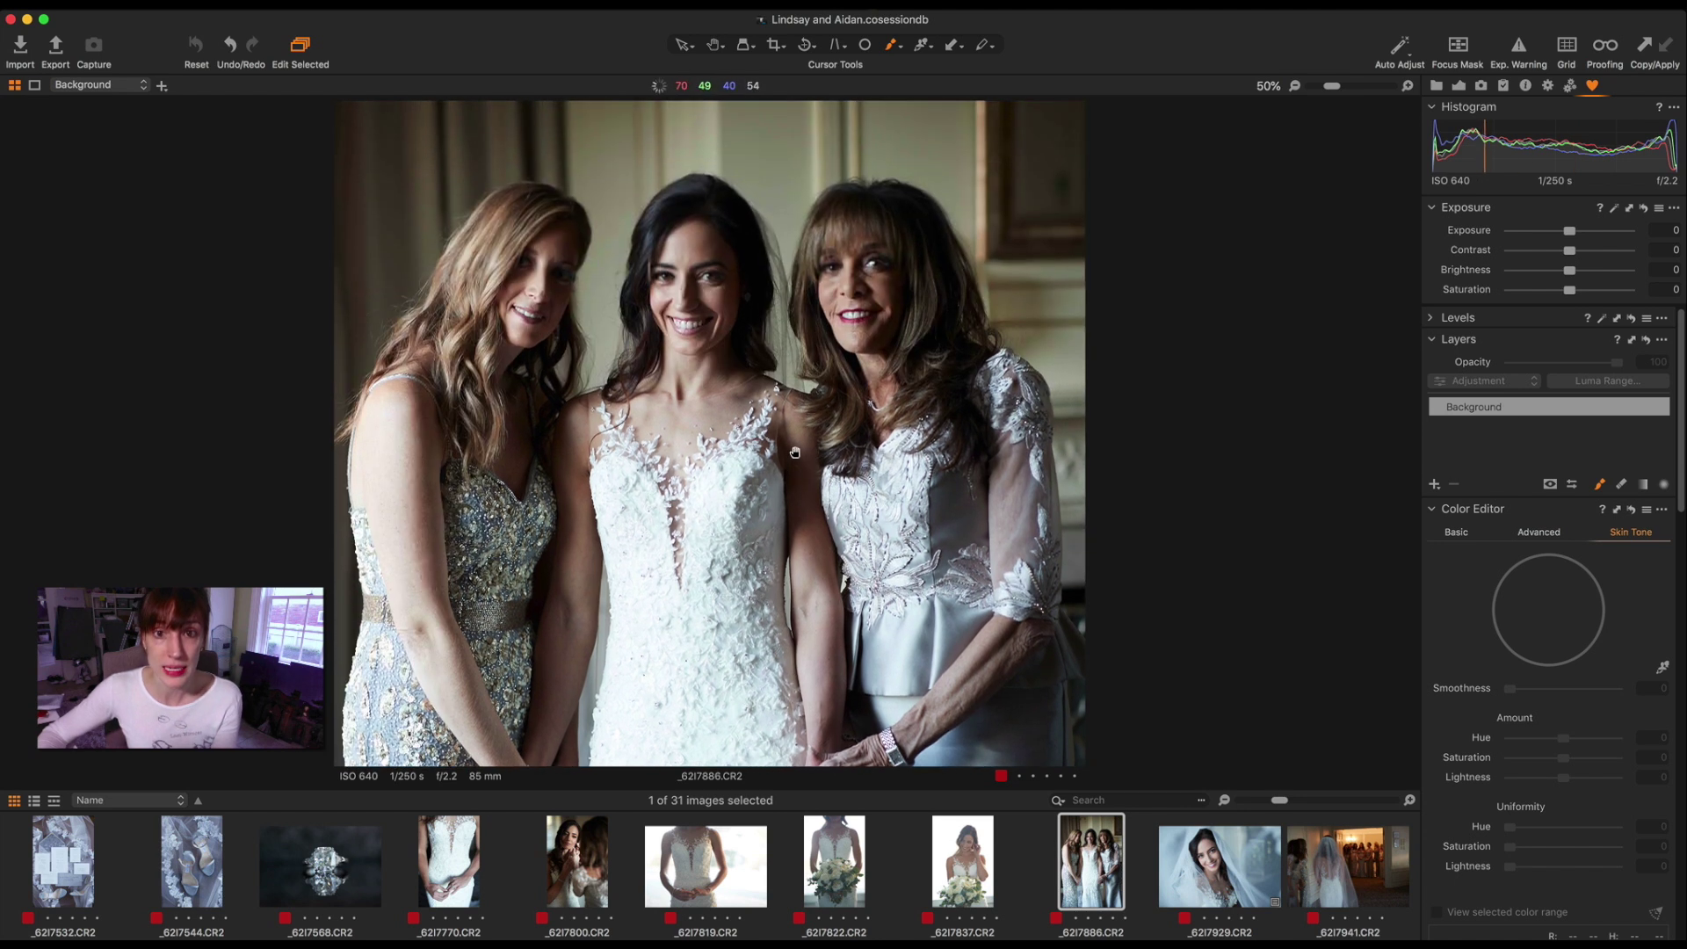
click(1232, 872)
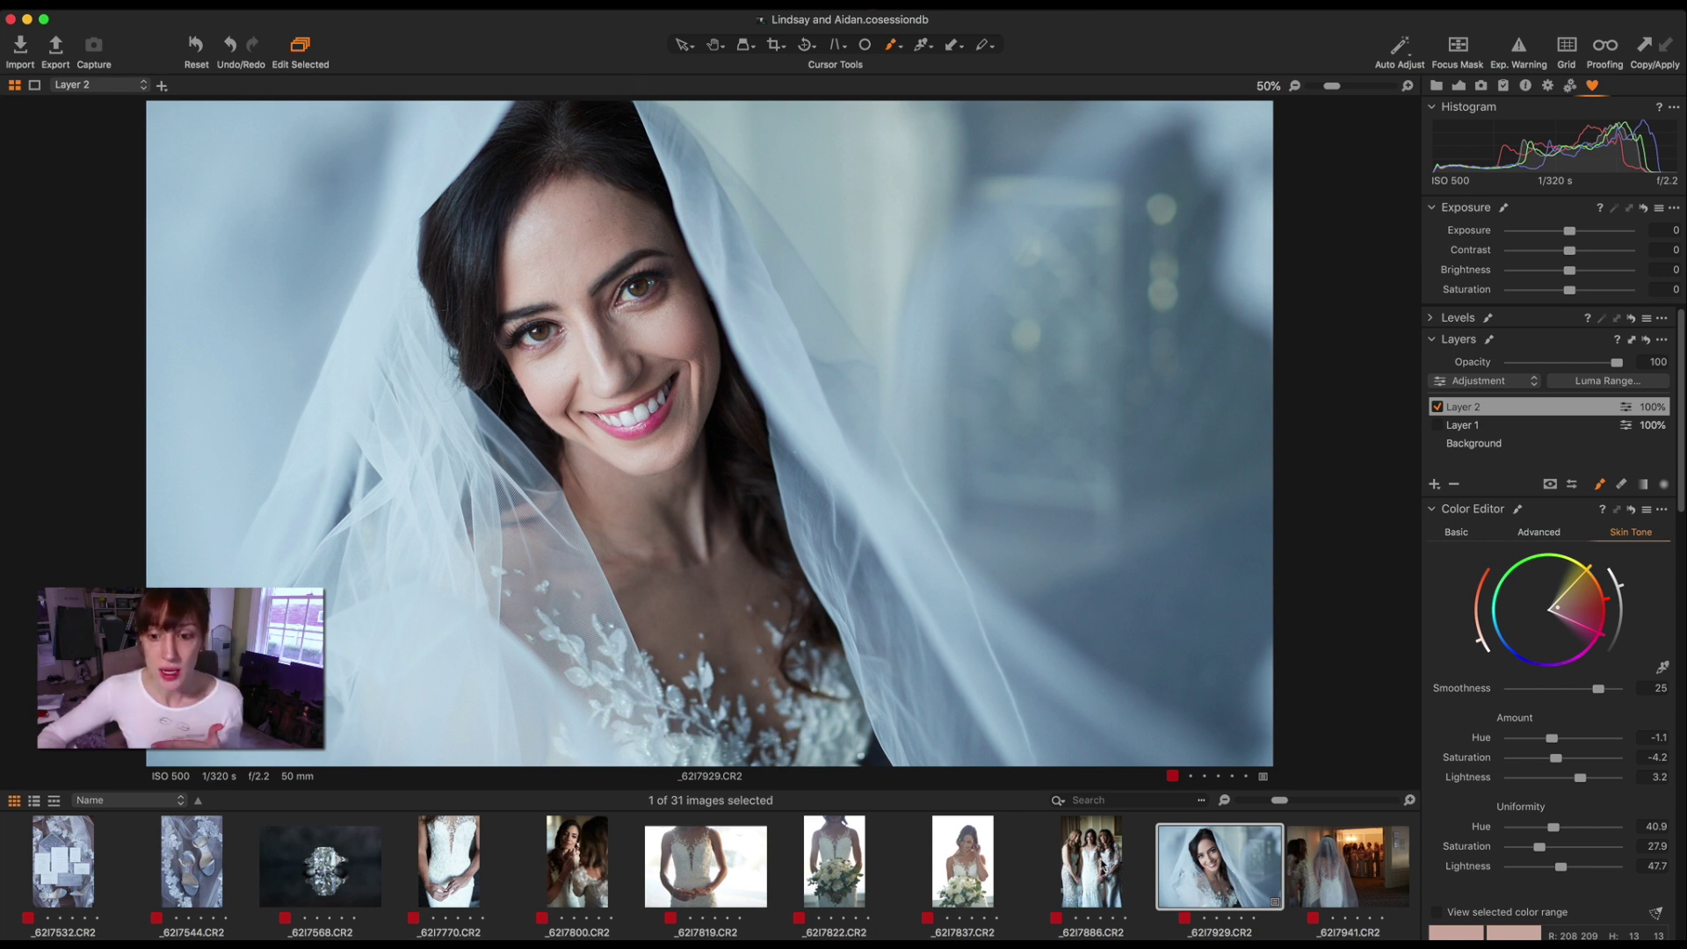
click(1100, 864)
key(Right)
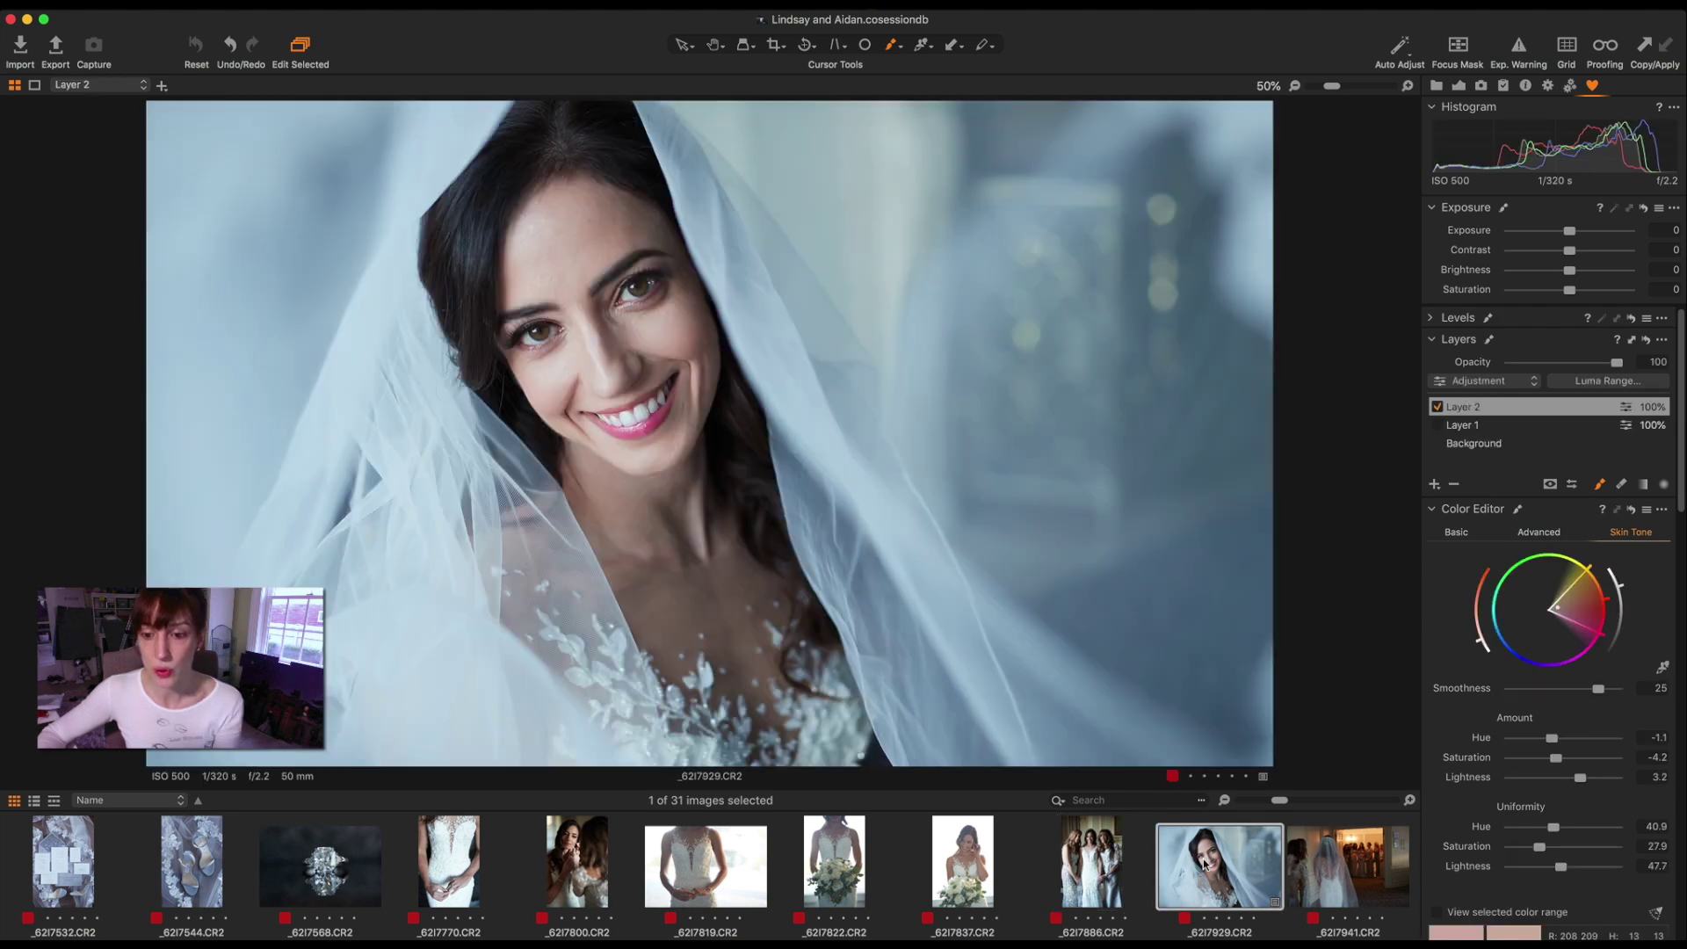
super+click(1095, 866)
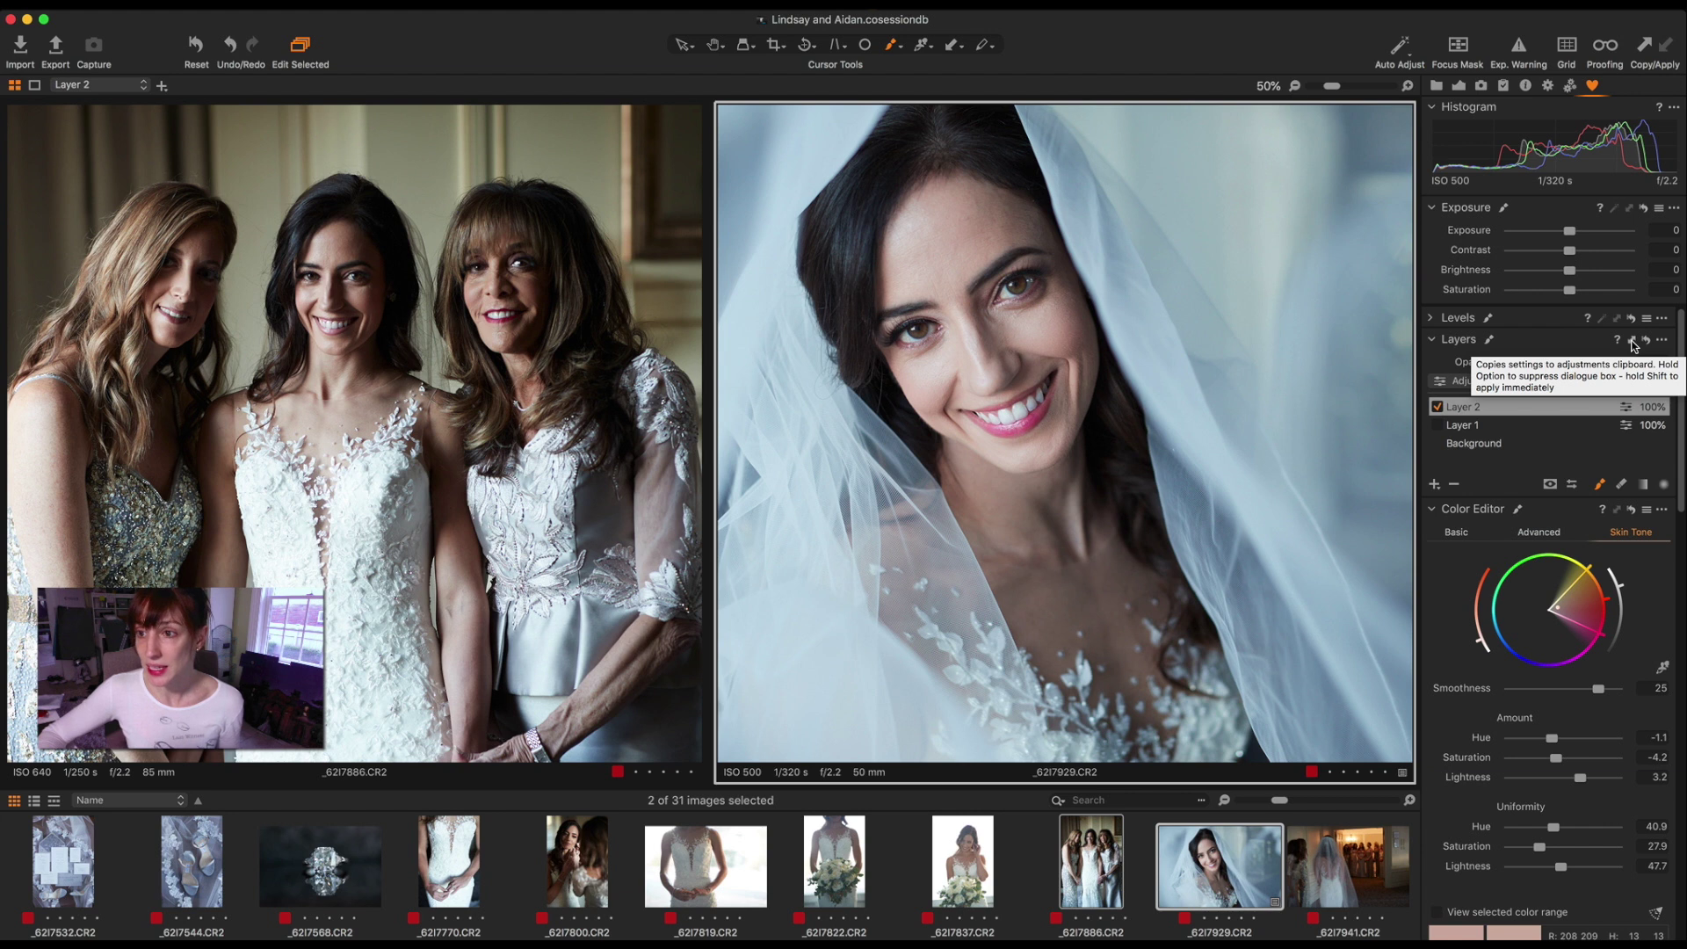
Copy the close-up's layers excluding Layer 1 and apply Layer 2 to the group photo.
click(1632, 342)
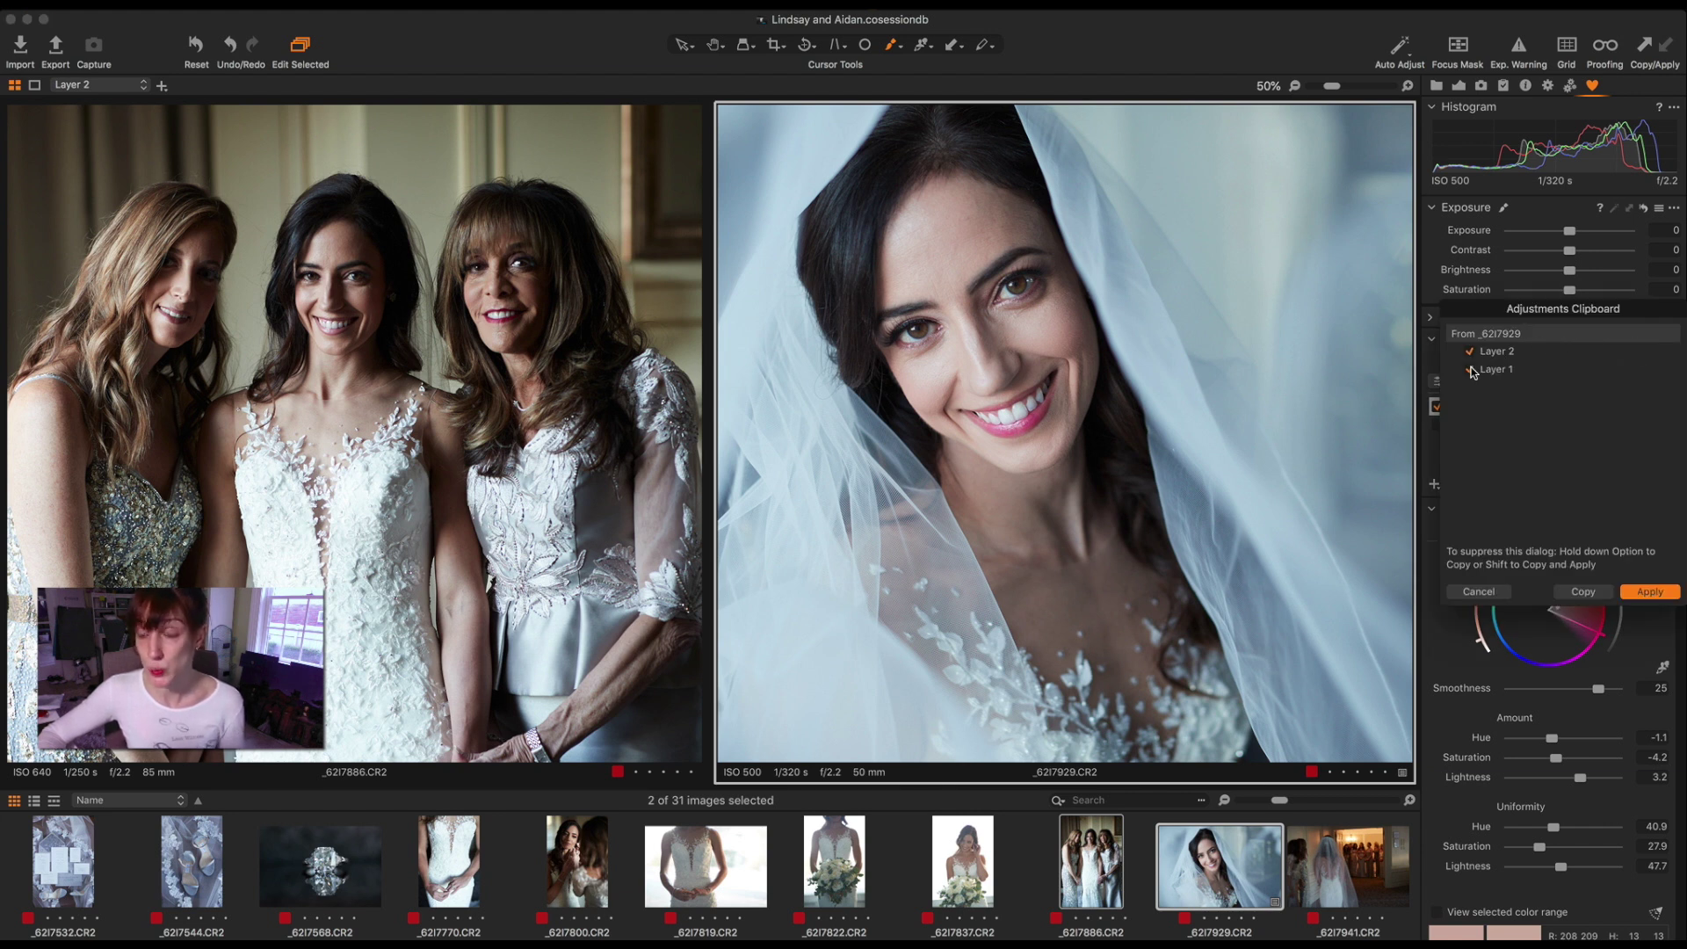
click(1471, 370)
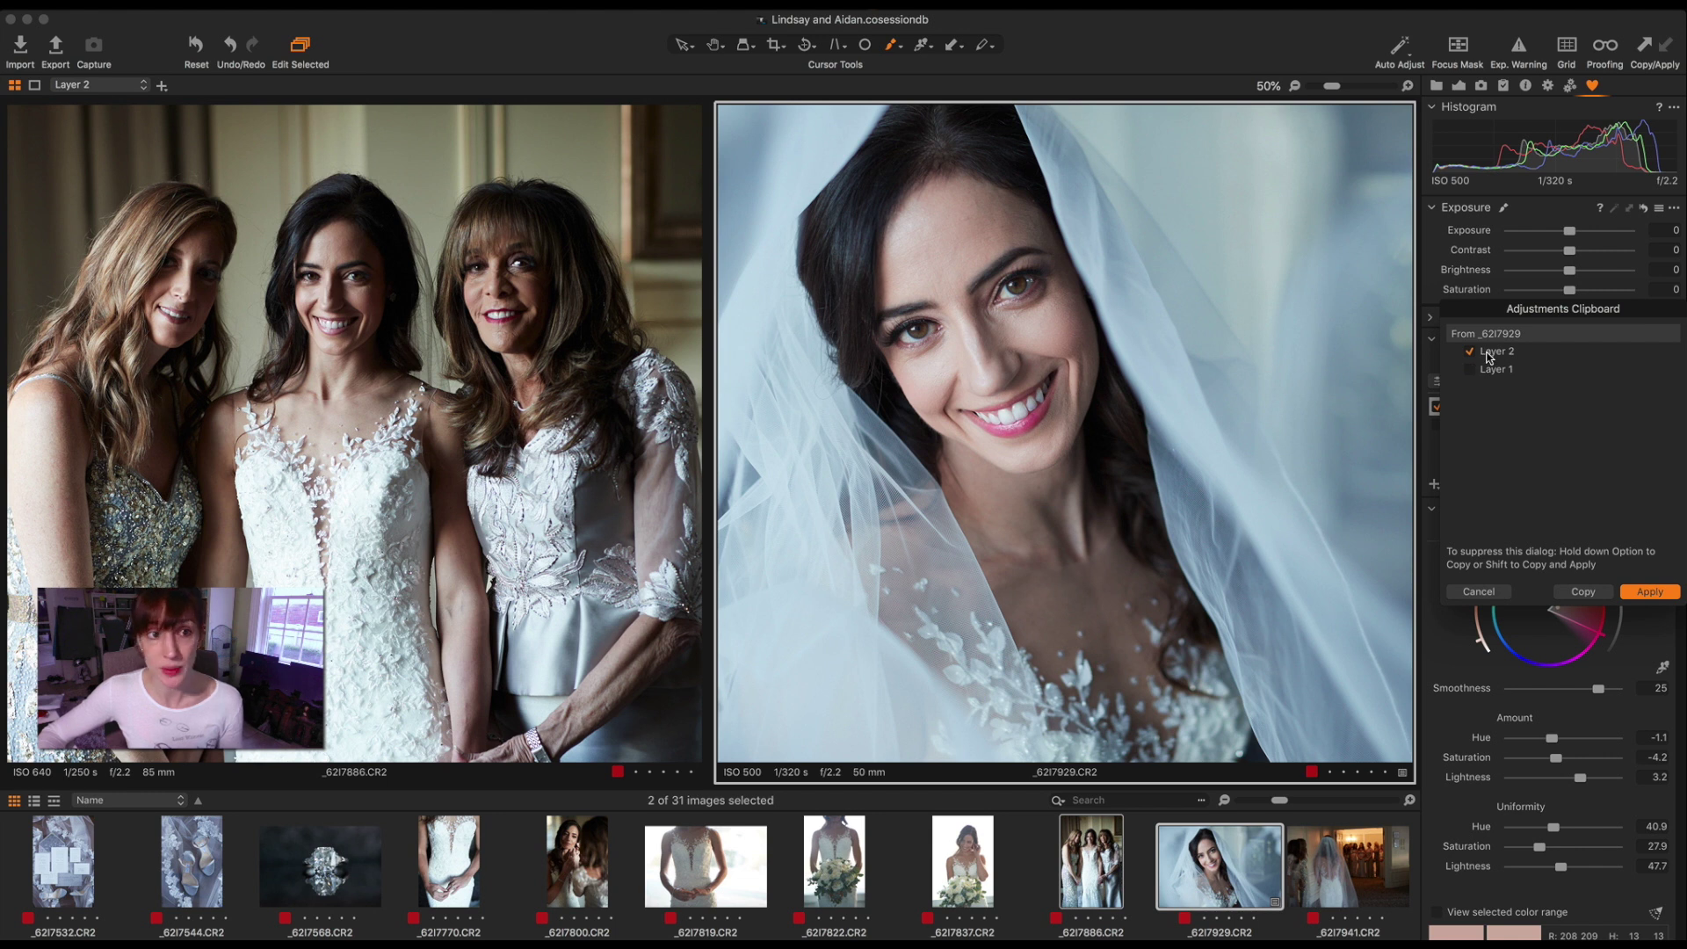
click(1650, 594)
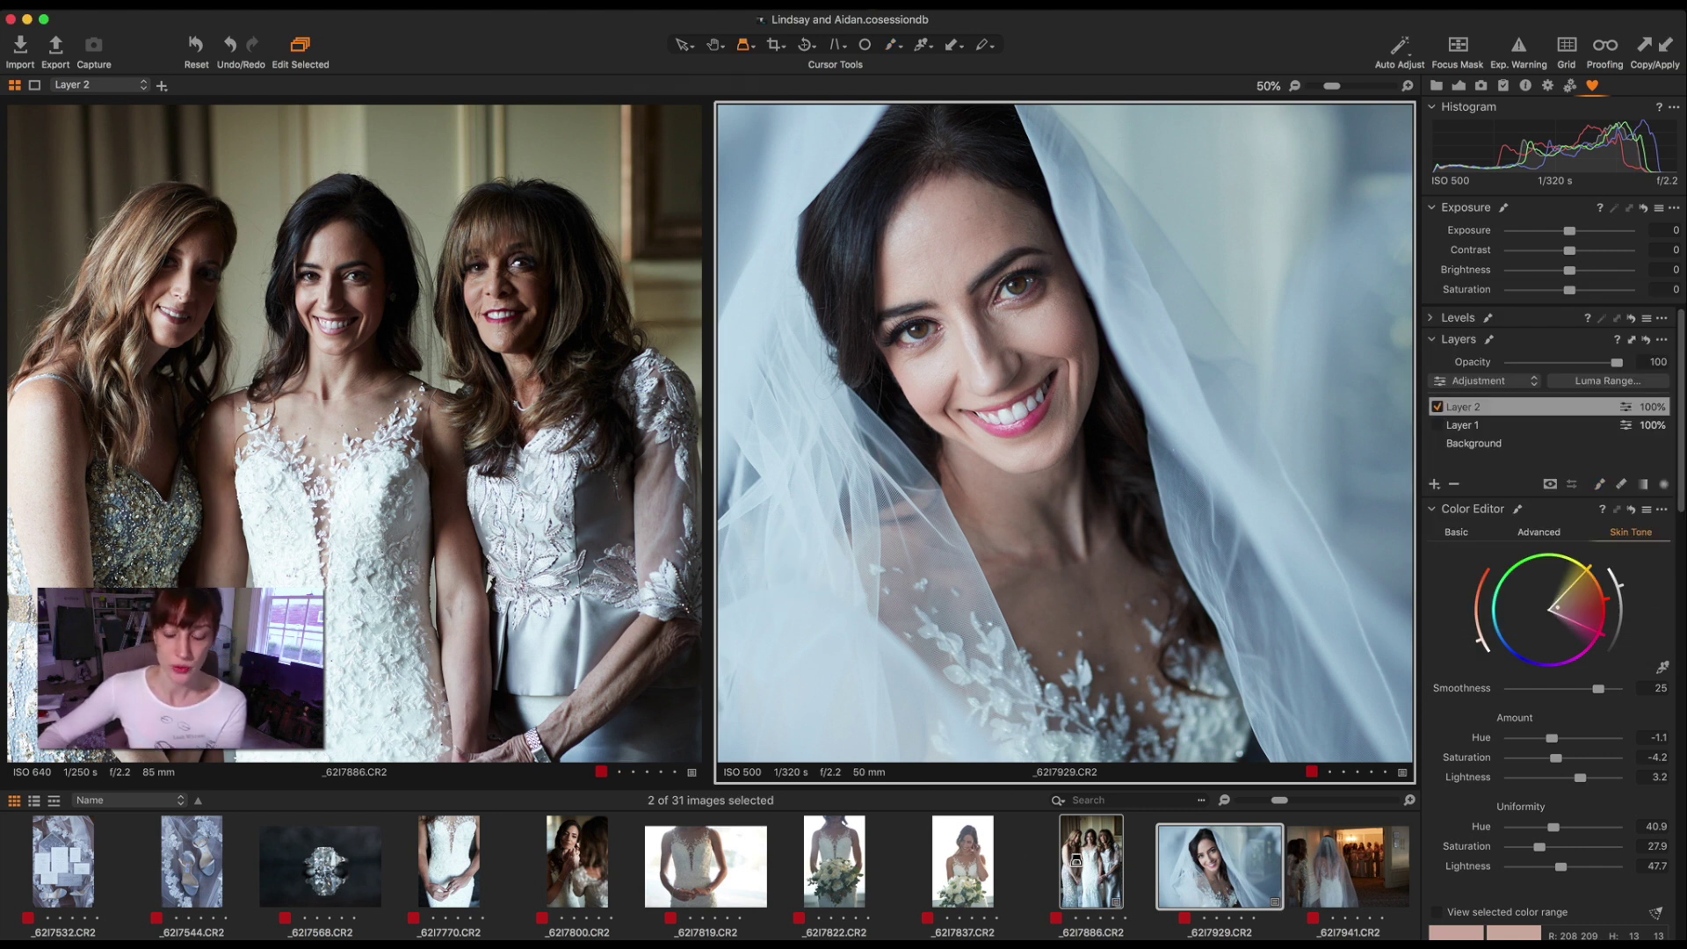
click(1074, 851)
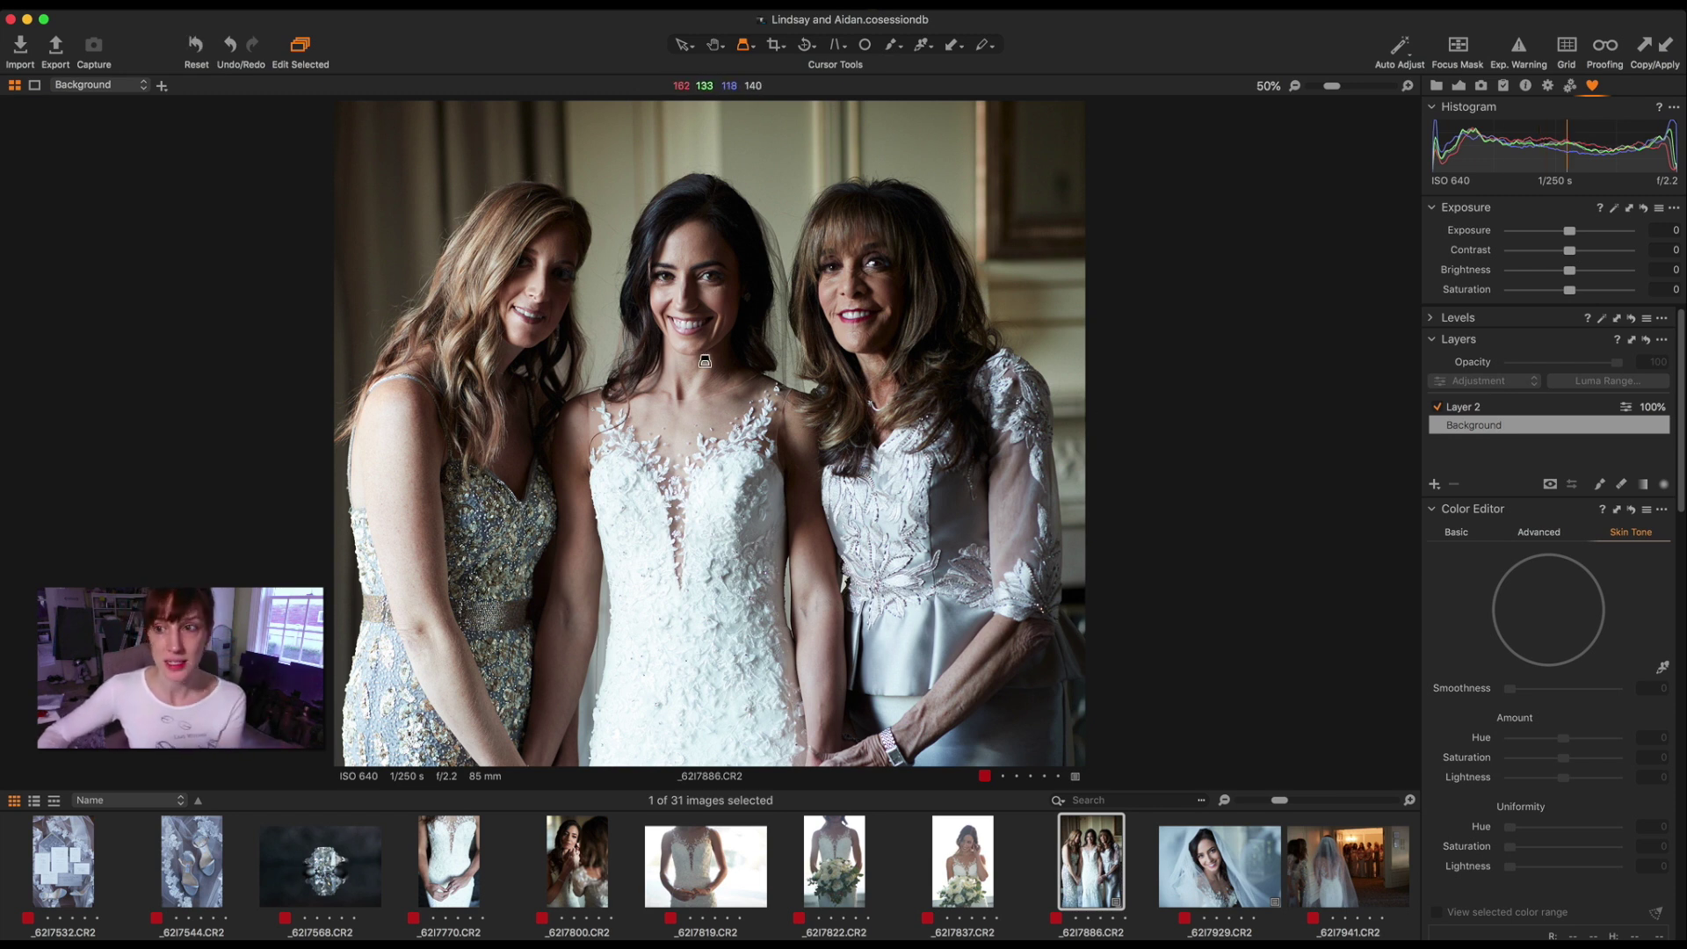
Select Layer 2 on the group photo, display its mask and clear the copied mask.
click(1464, 409)
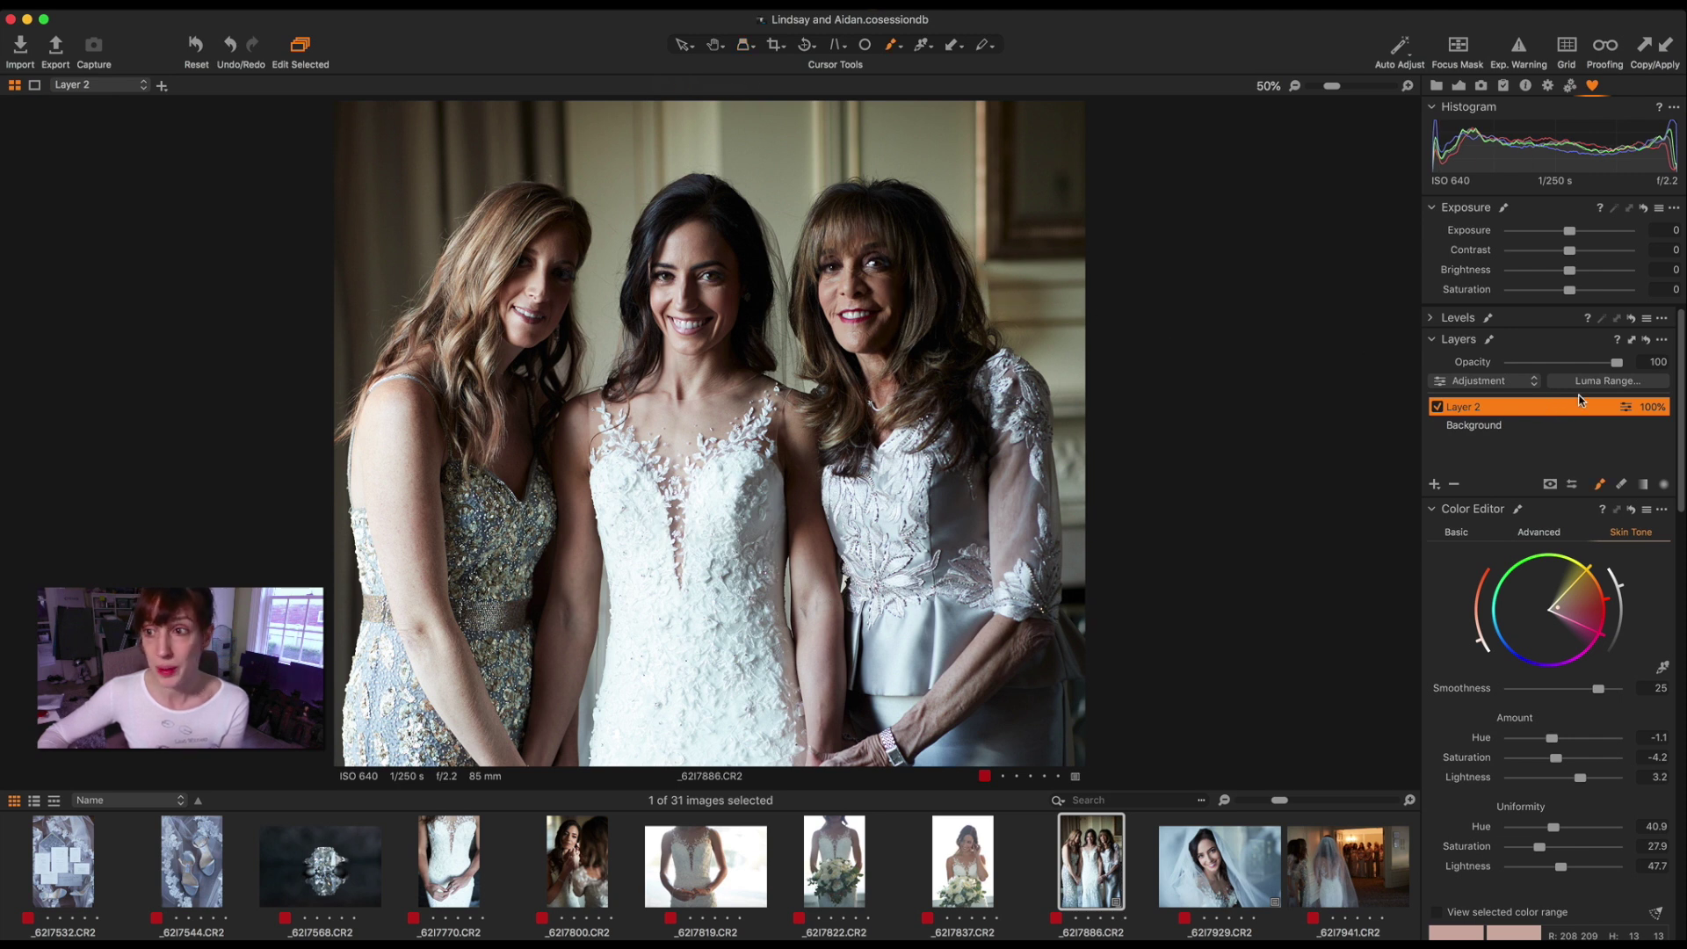
key(m)
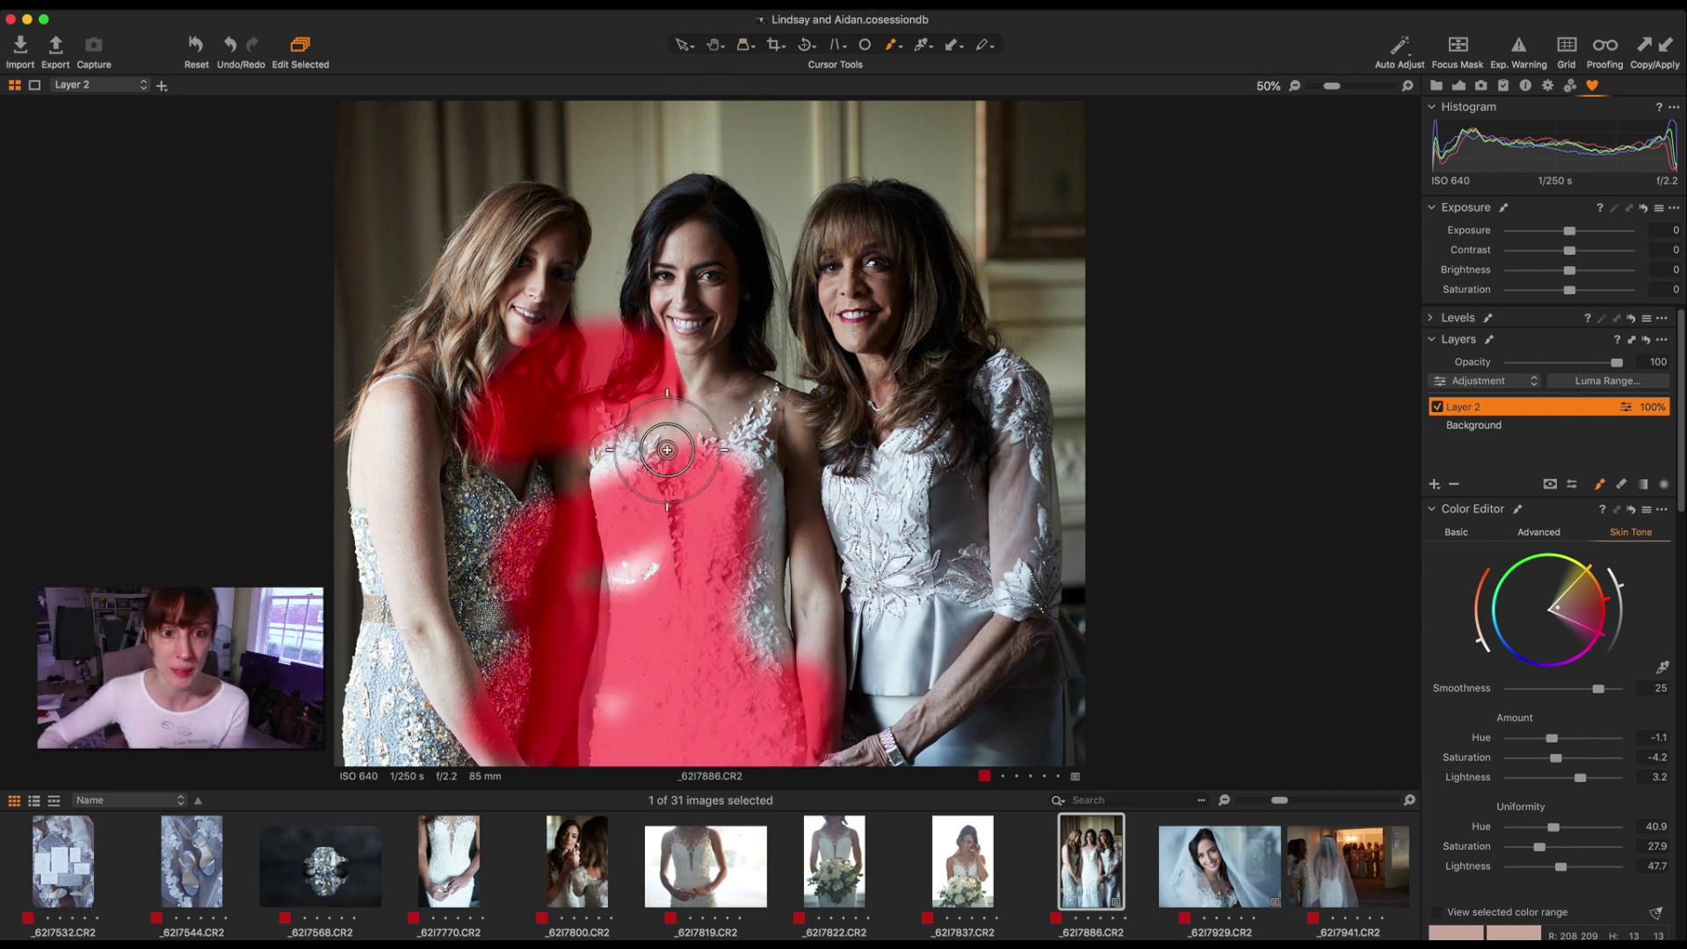
click(894, 51)
click(919, 53)
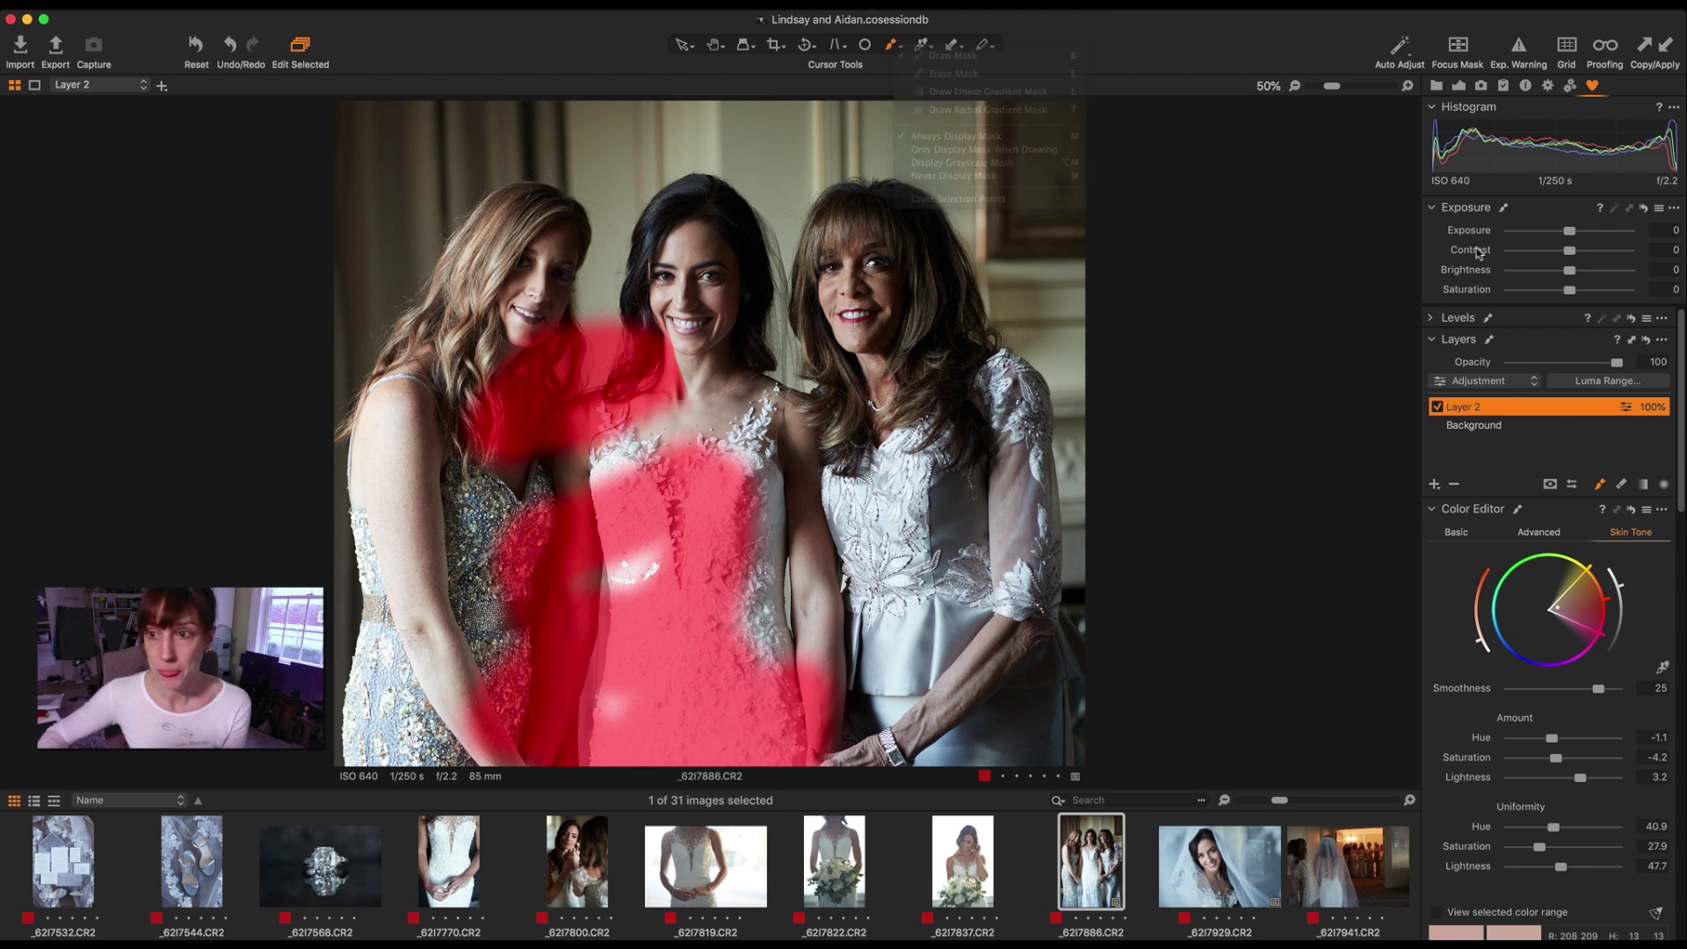
right_click(1461, 413)
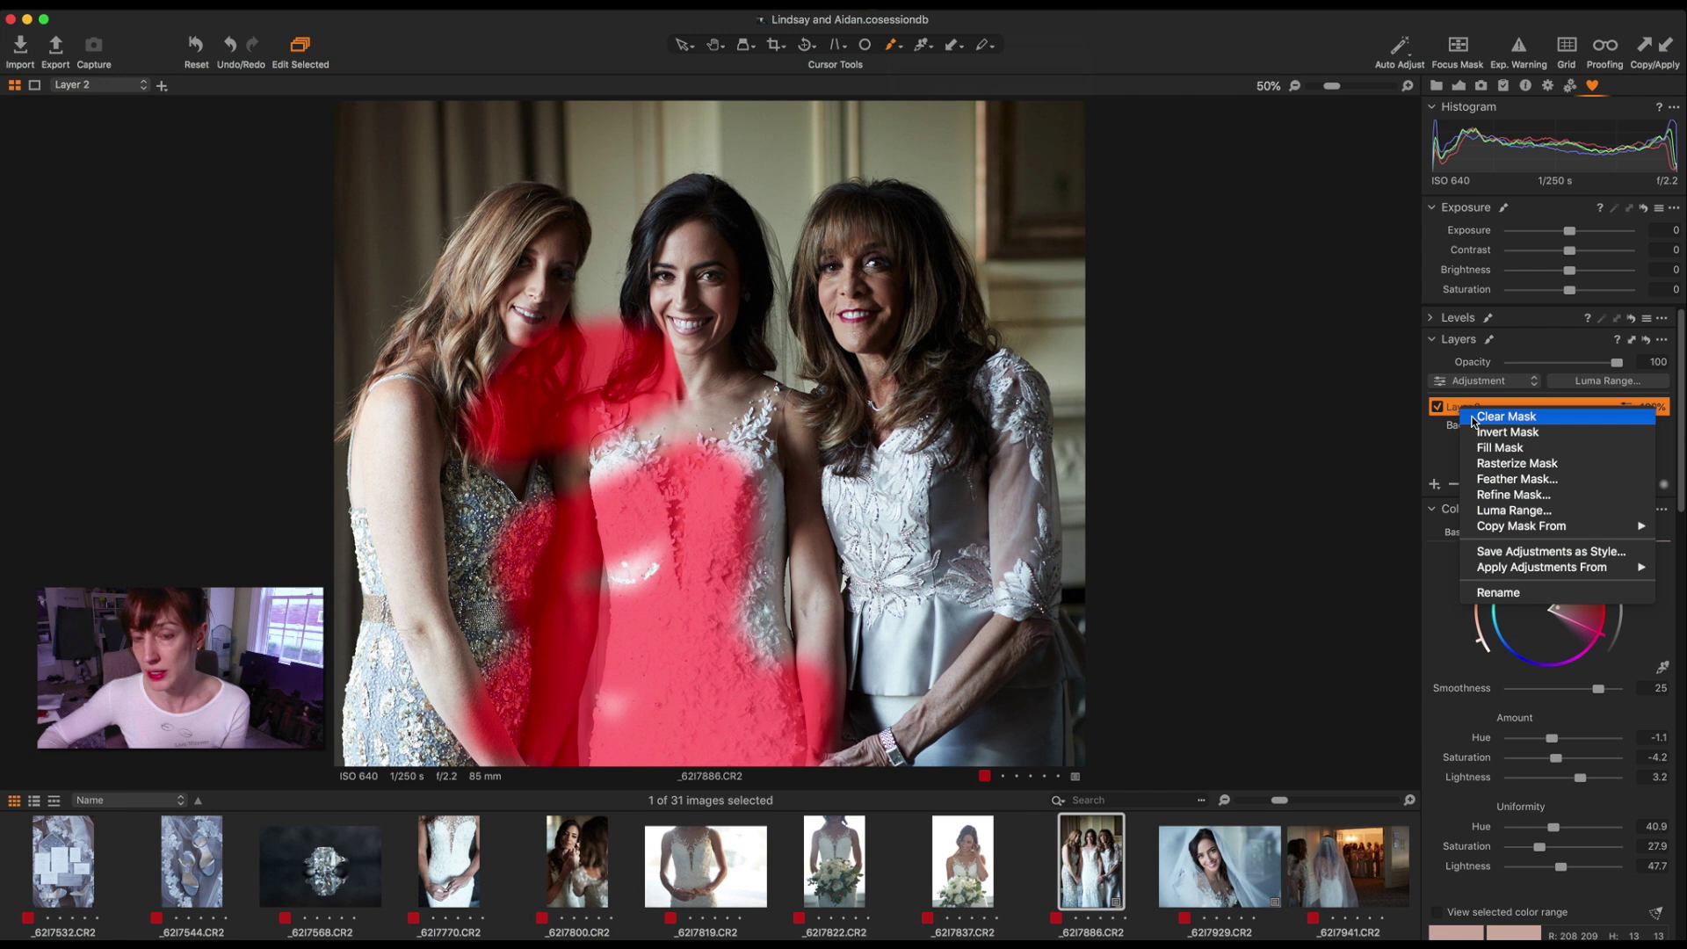
click(1494, 416)
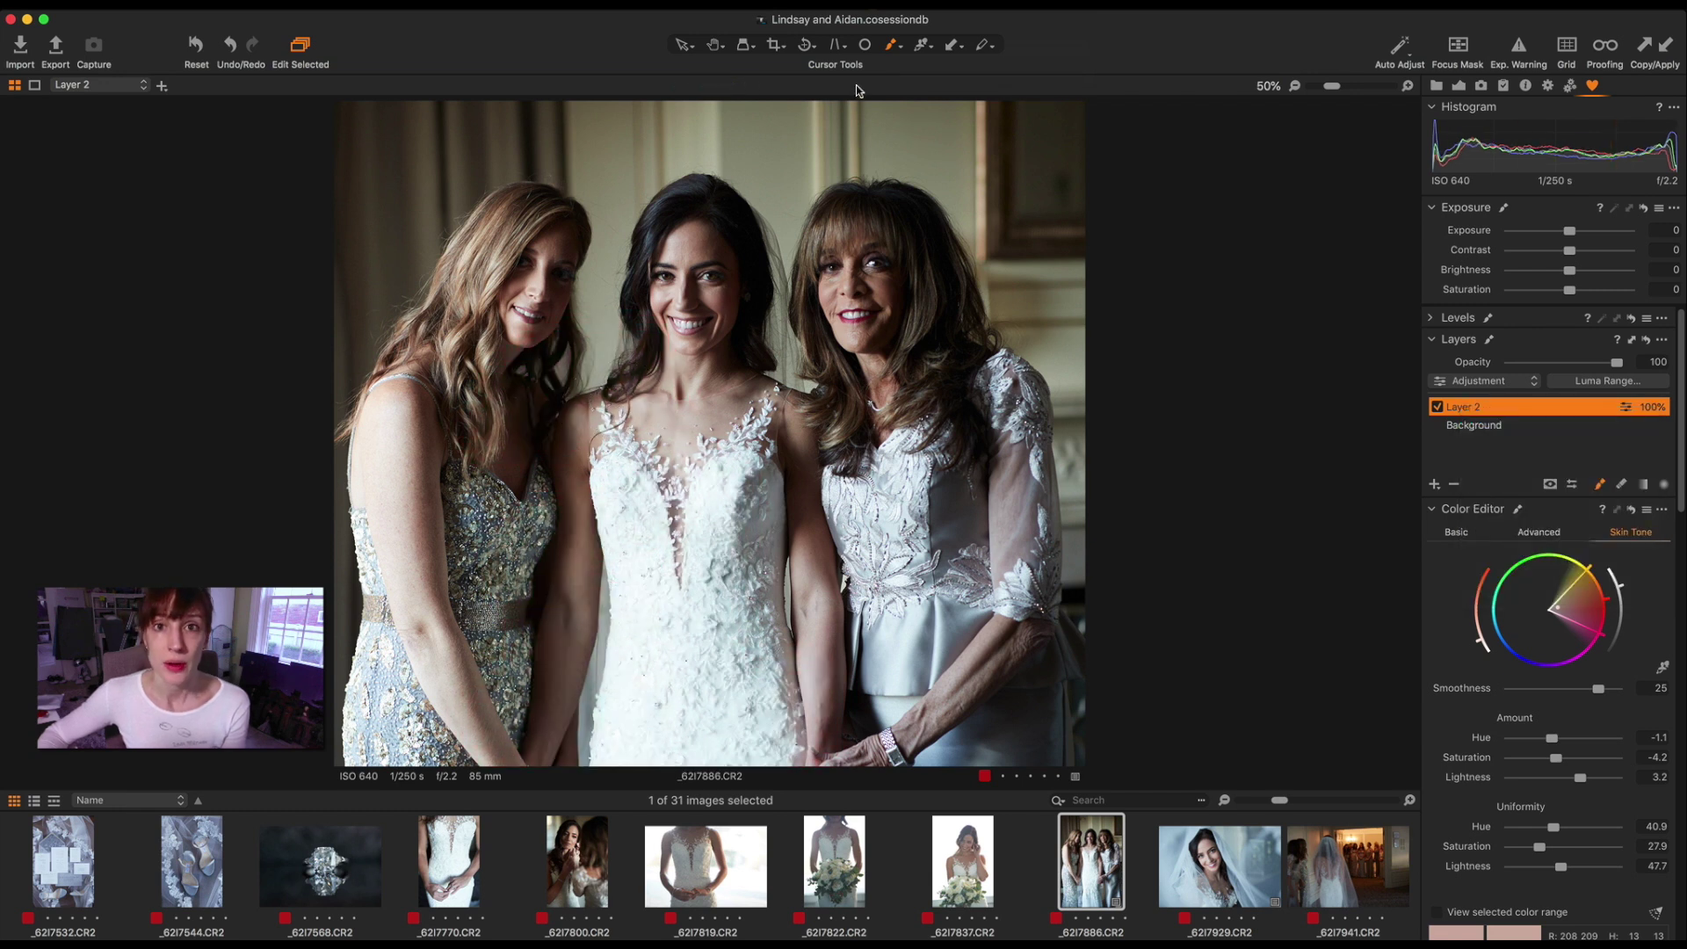
right_click(868, 376)
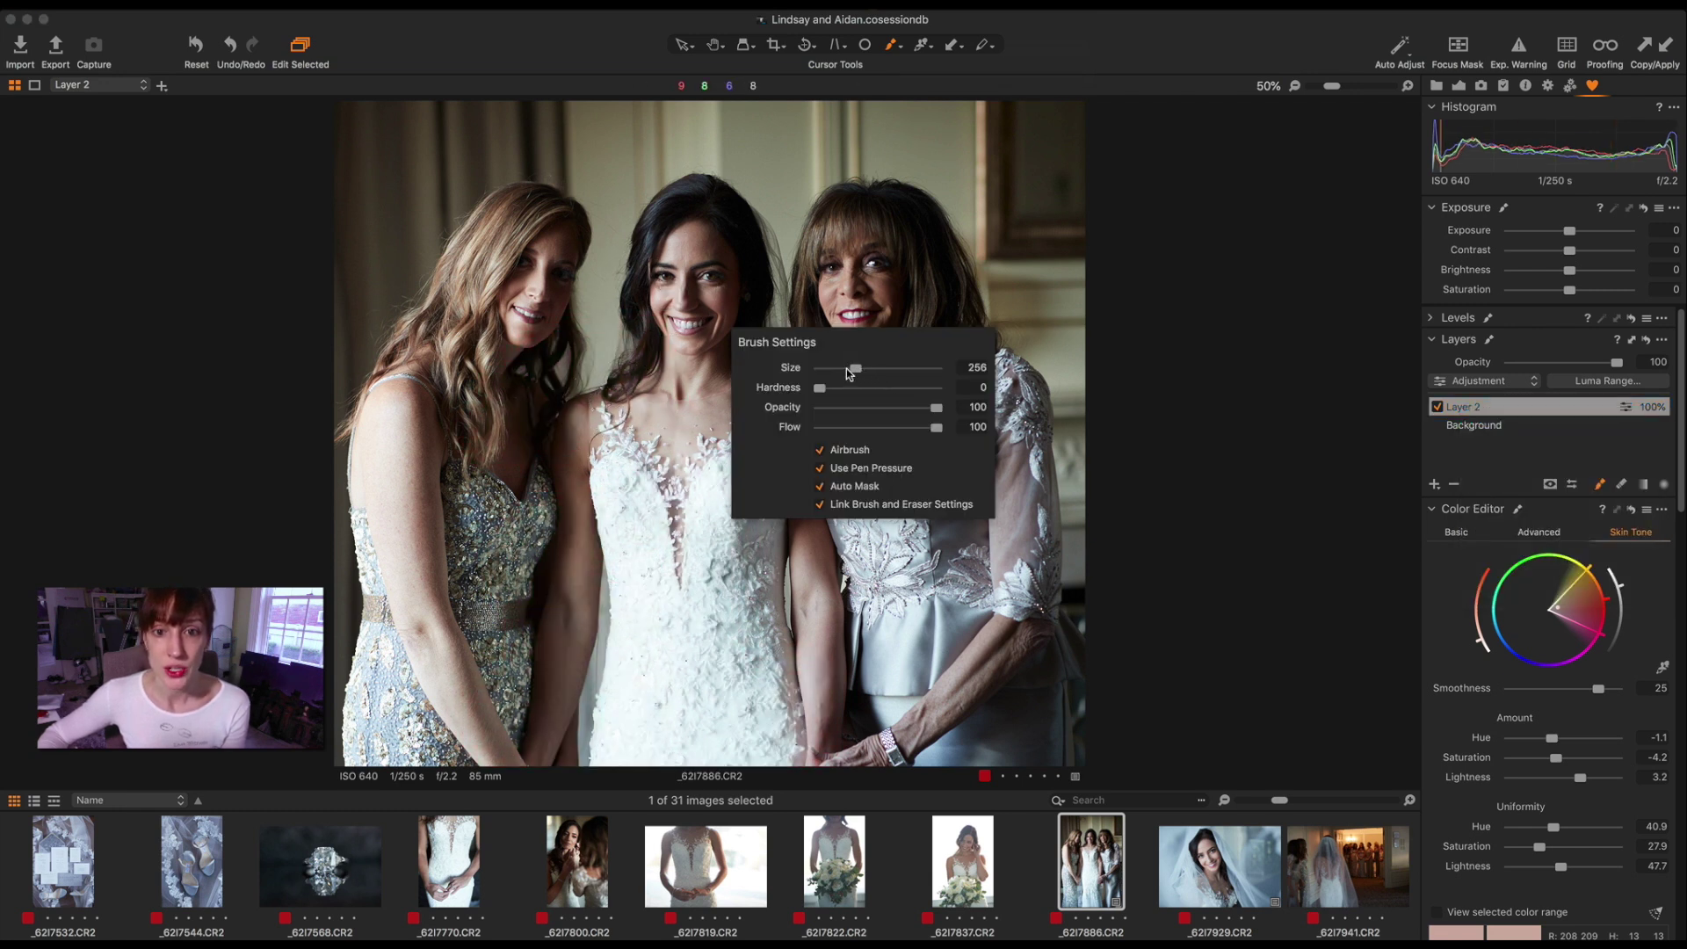
Enlarge the brush and paint Layer 2 over the bride's and the other women's faces.
drag(849, 373, 869, 380)
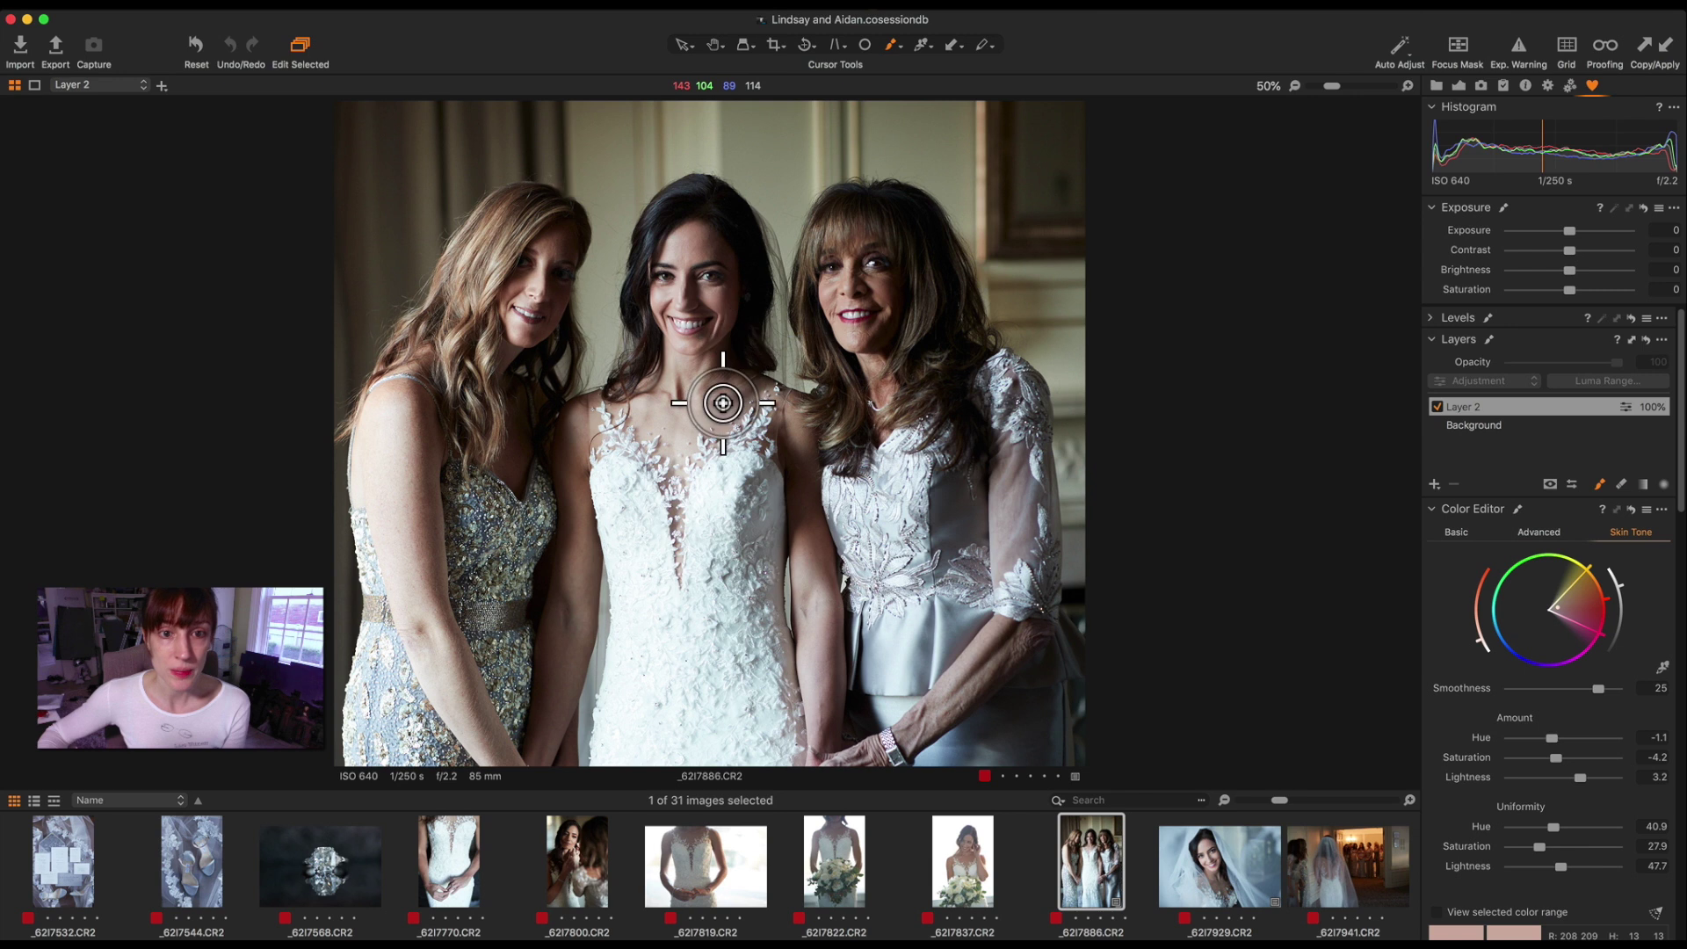
drag(603, 313, 569, 291)
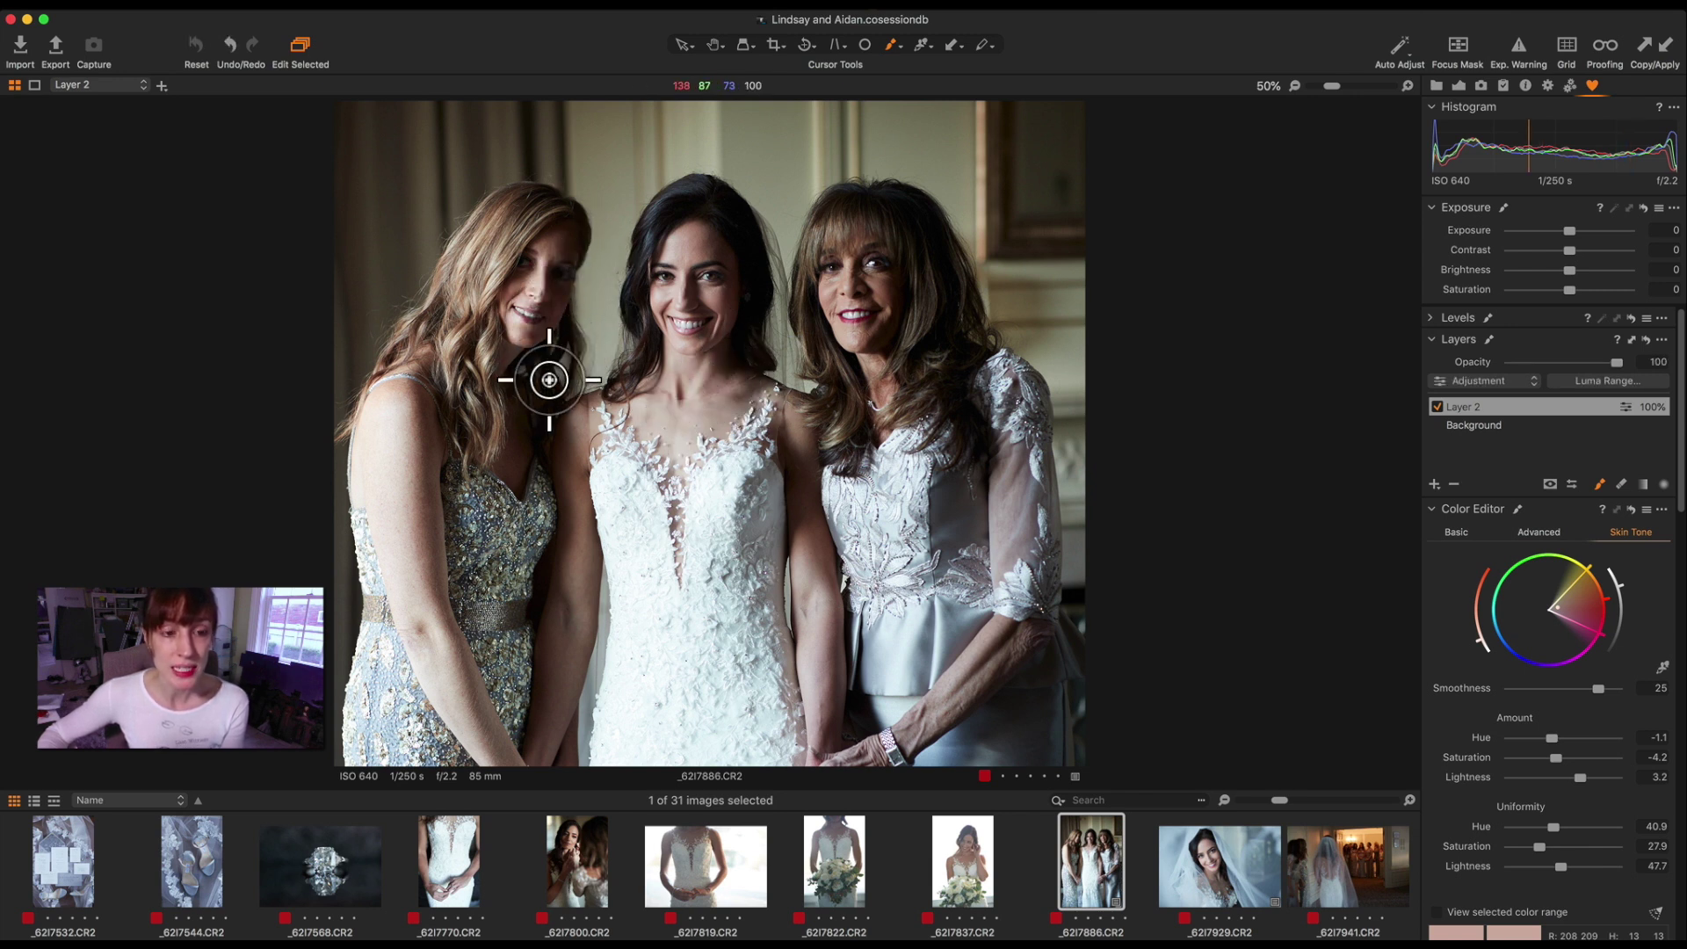
mouse_move(896, 377)
mouse_down()
mouse_move(923, 322)
mouse_move(890, 307)
mouse_move(858, 325)
mouse_move(876, 282)
mouse_move(884, 328)
mouse_move(913, 359)
mouse_move(859, 345)
mouse_move(914, 364)
mouse_move(906, 376)
mouse_move(916, 361)
mouse_move(901, 461)
mouse_up()
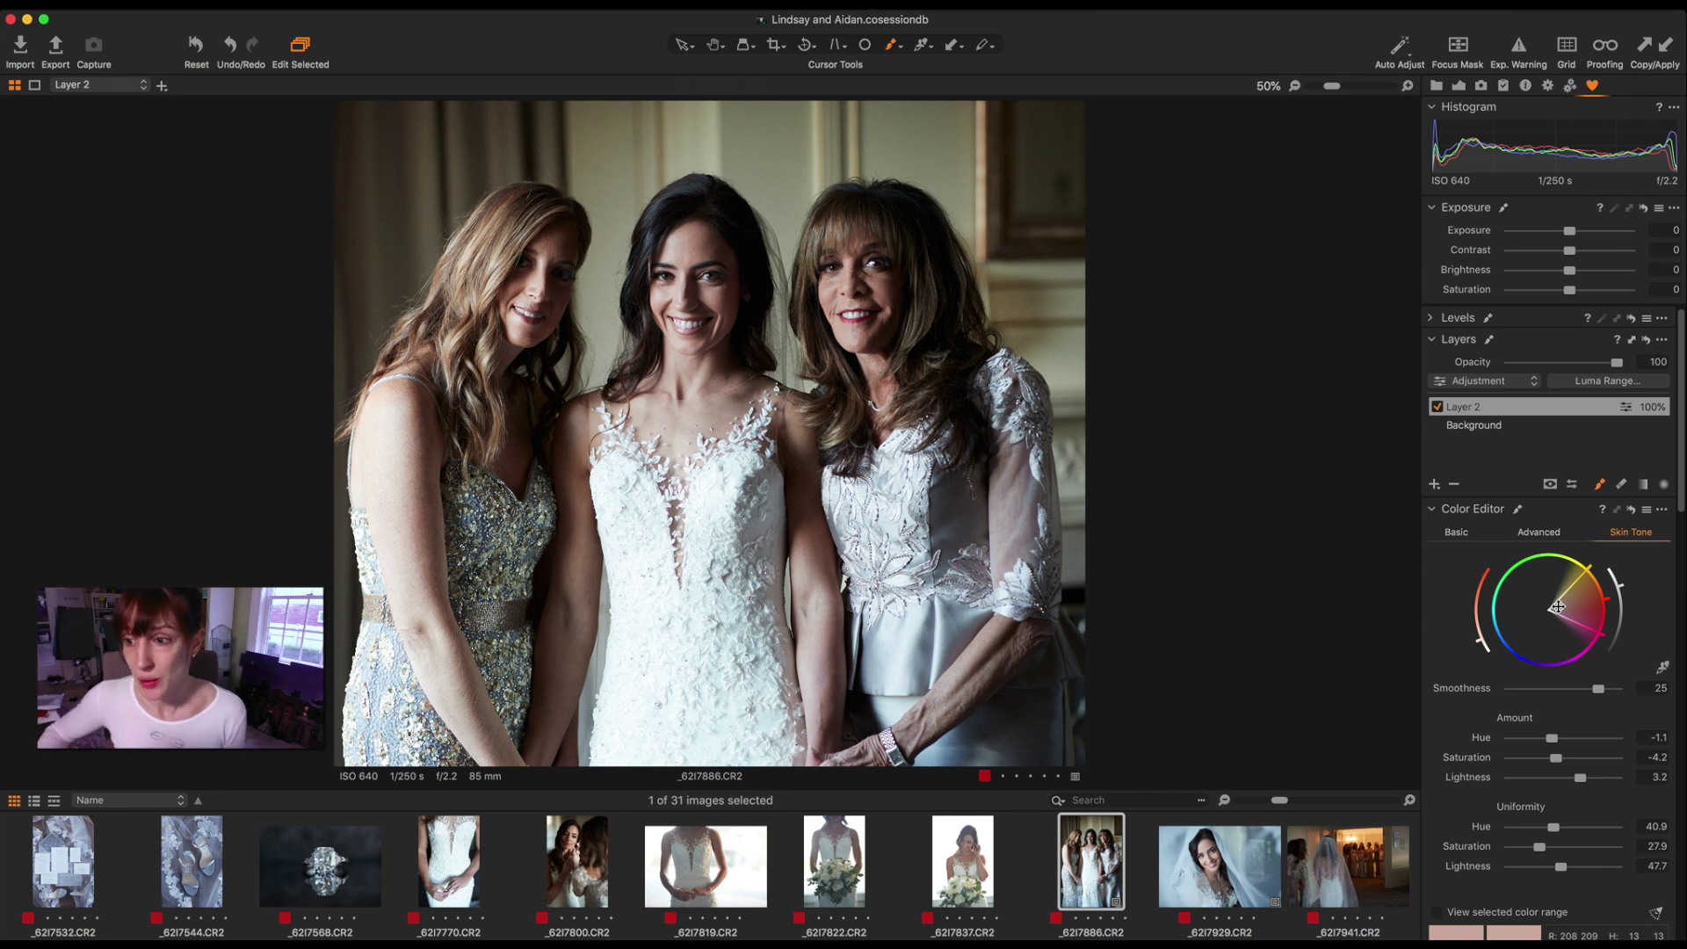
Nudge Layer 2's target skin colour on the wheel and fine-tune its hue range boundaries.
drag(1573, 603, 1578, 601)
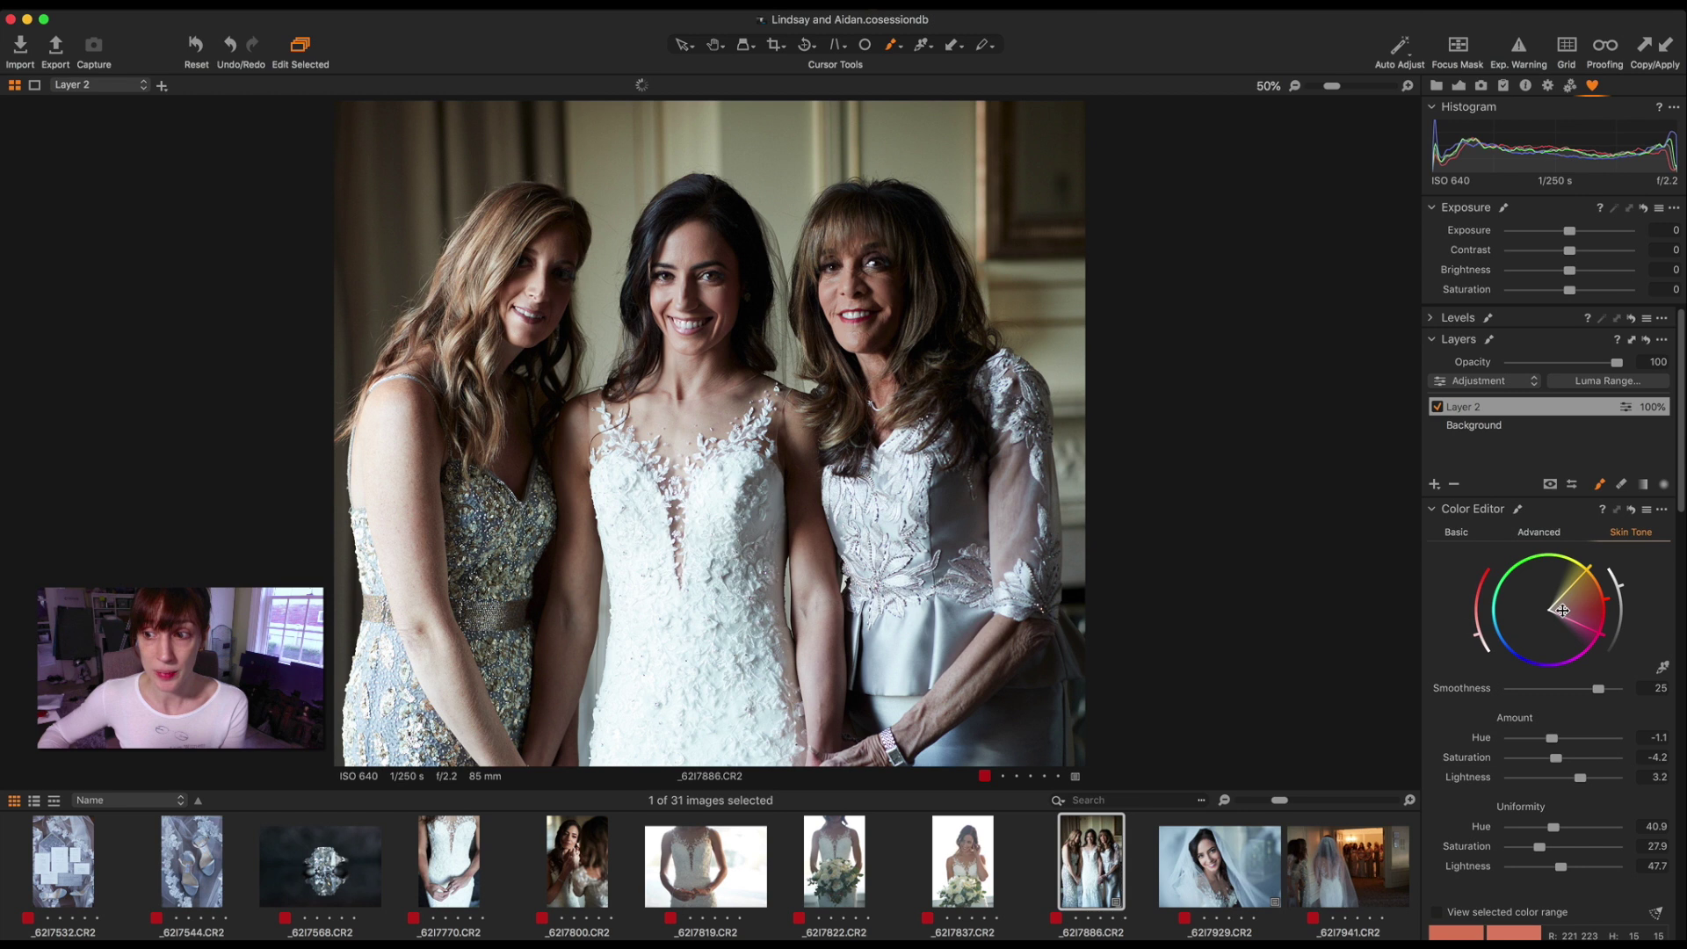
drag(1563, 610, 1561, 609)
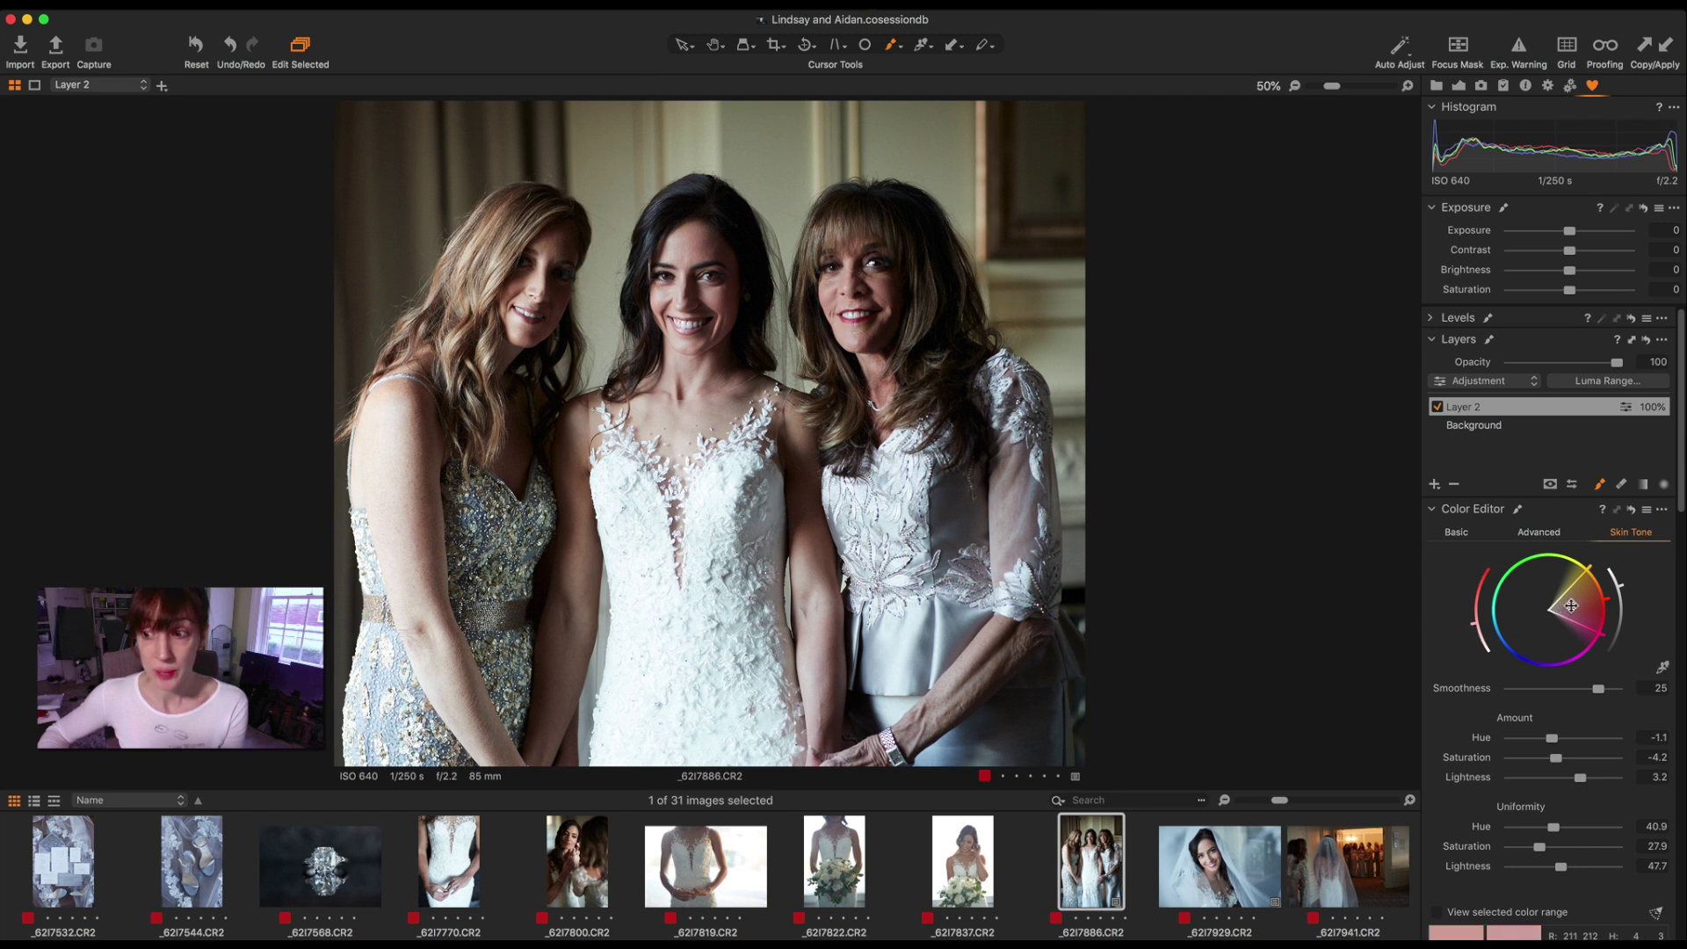
drag(1575, 602, 1577, 607)
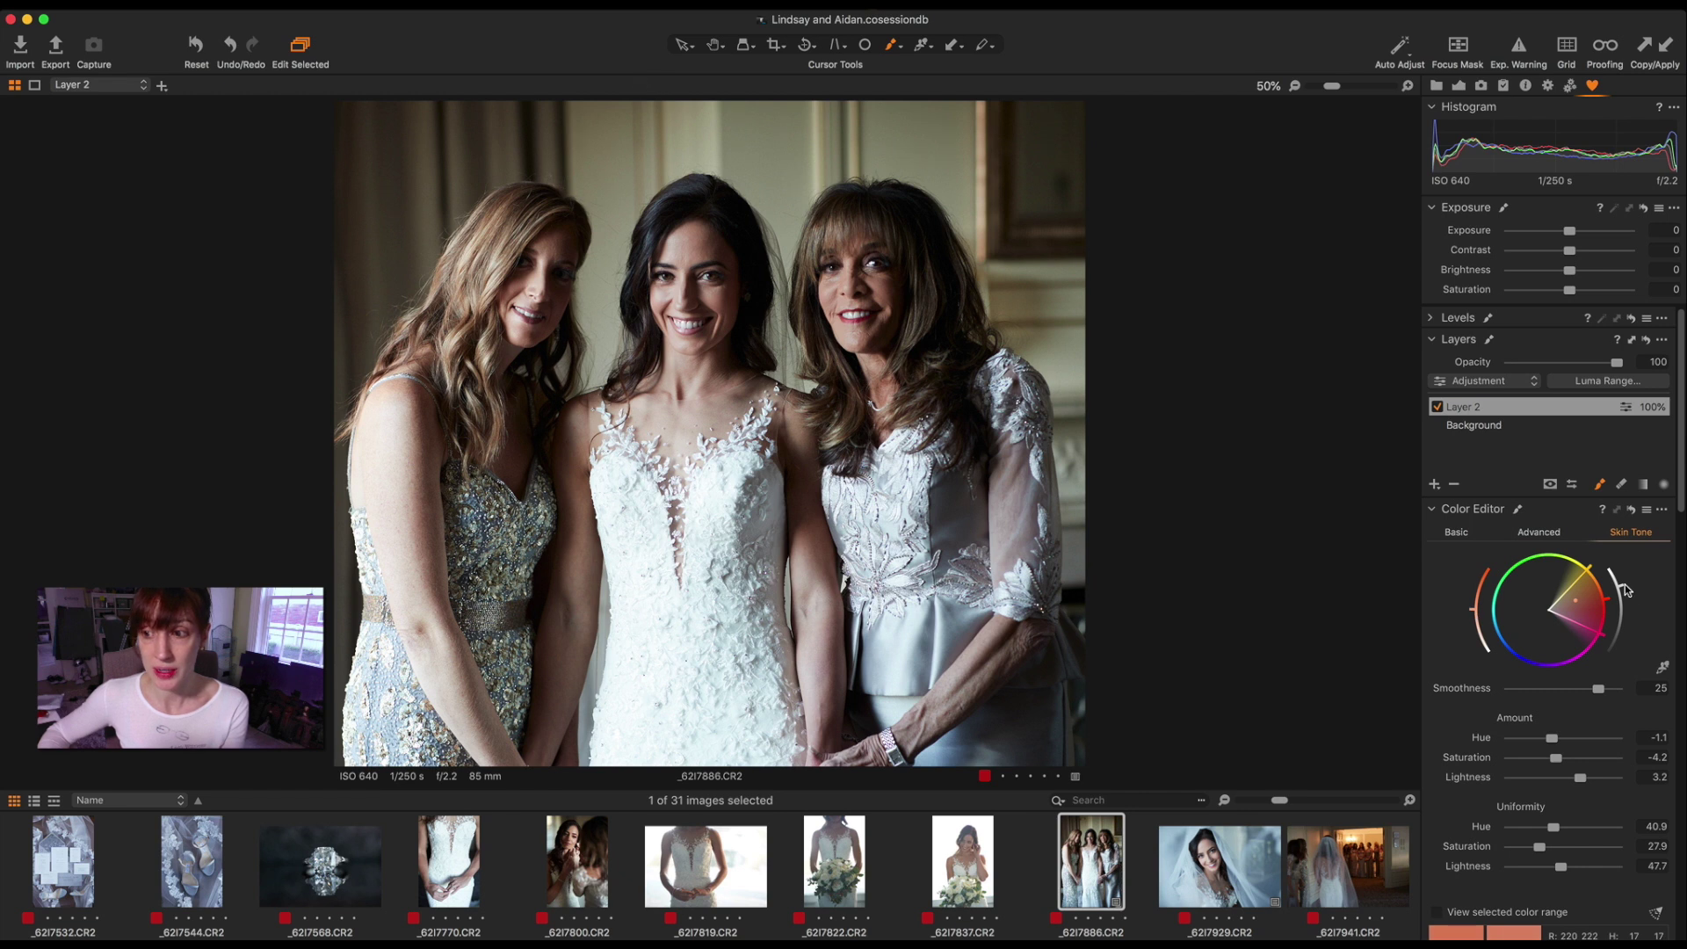
drag(1626, 605, 1626, 608)
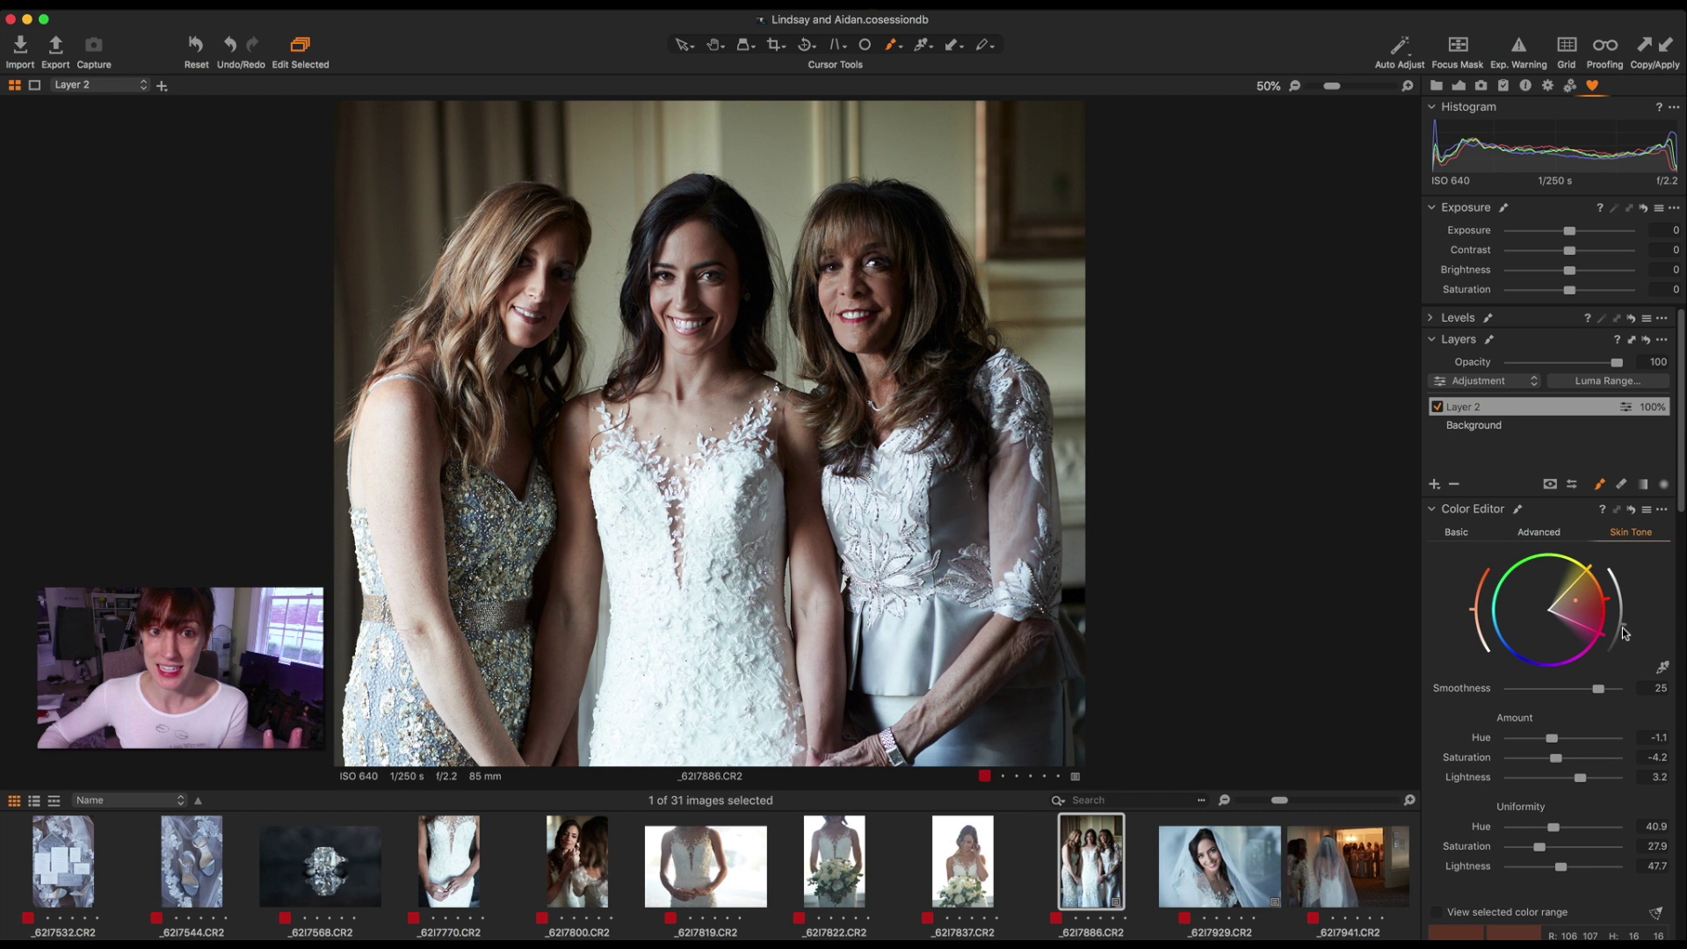
drag(1626, 629, 1628, 622)
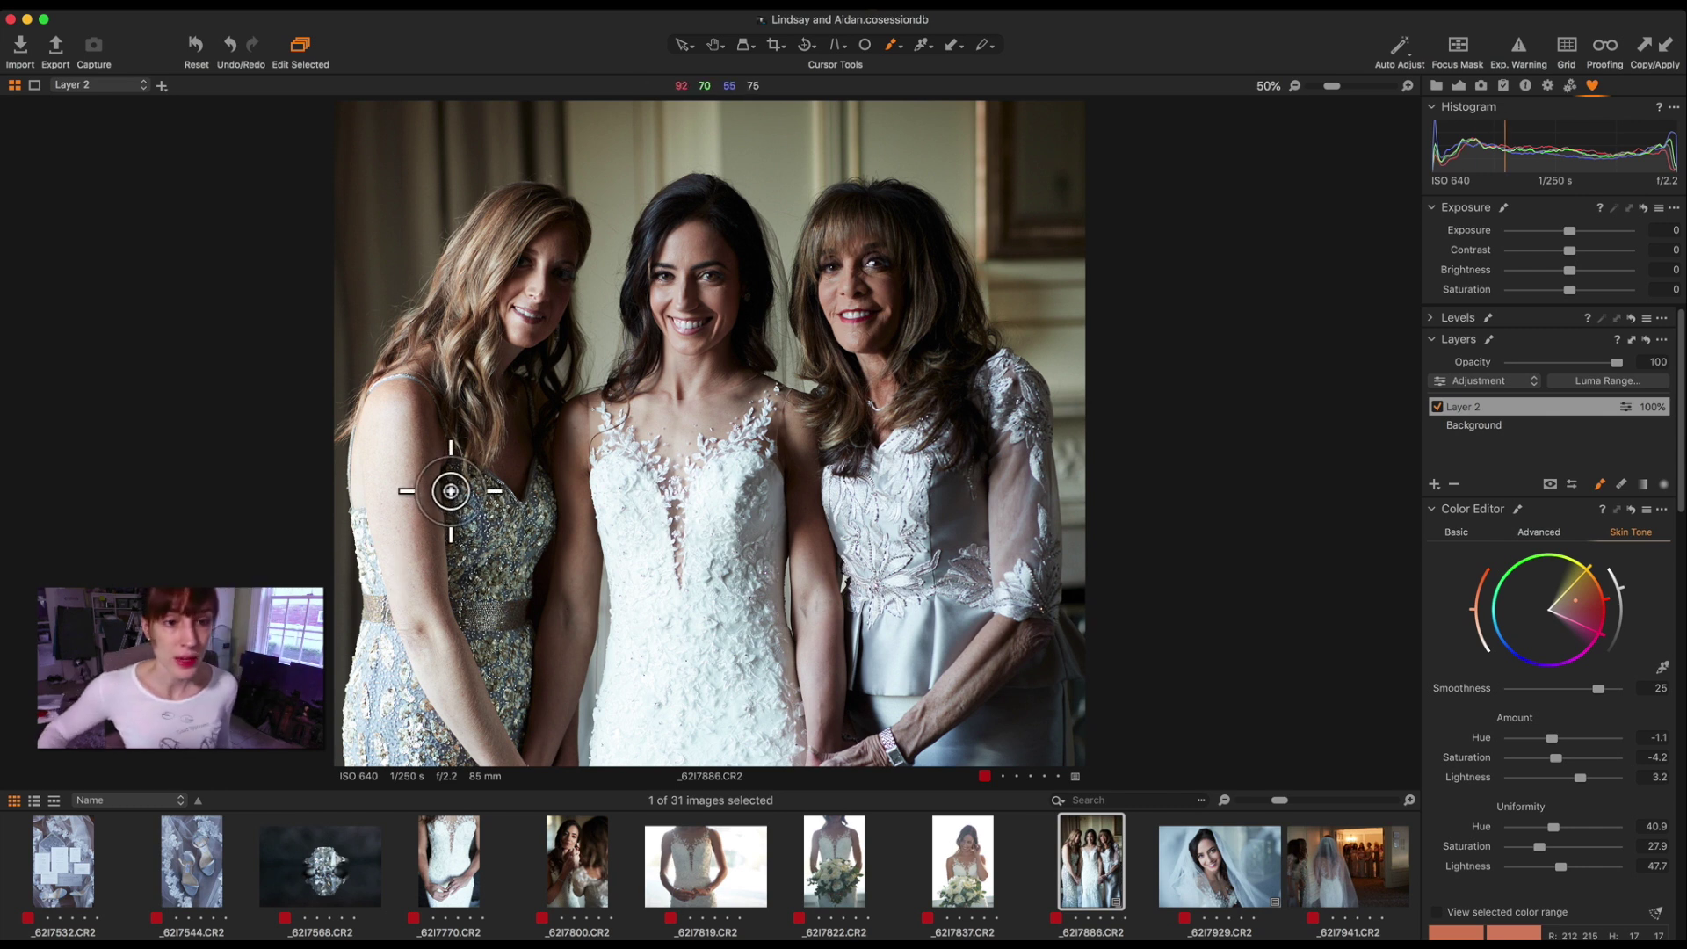
Paint Layer 2's mask over the women's arms, the mother's hand and face, and the joined hands.
right_click(422, 431)
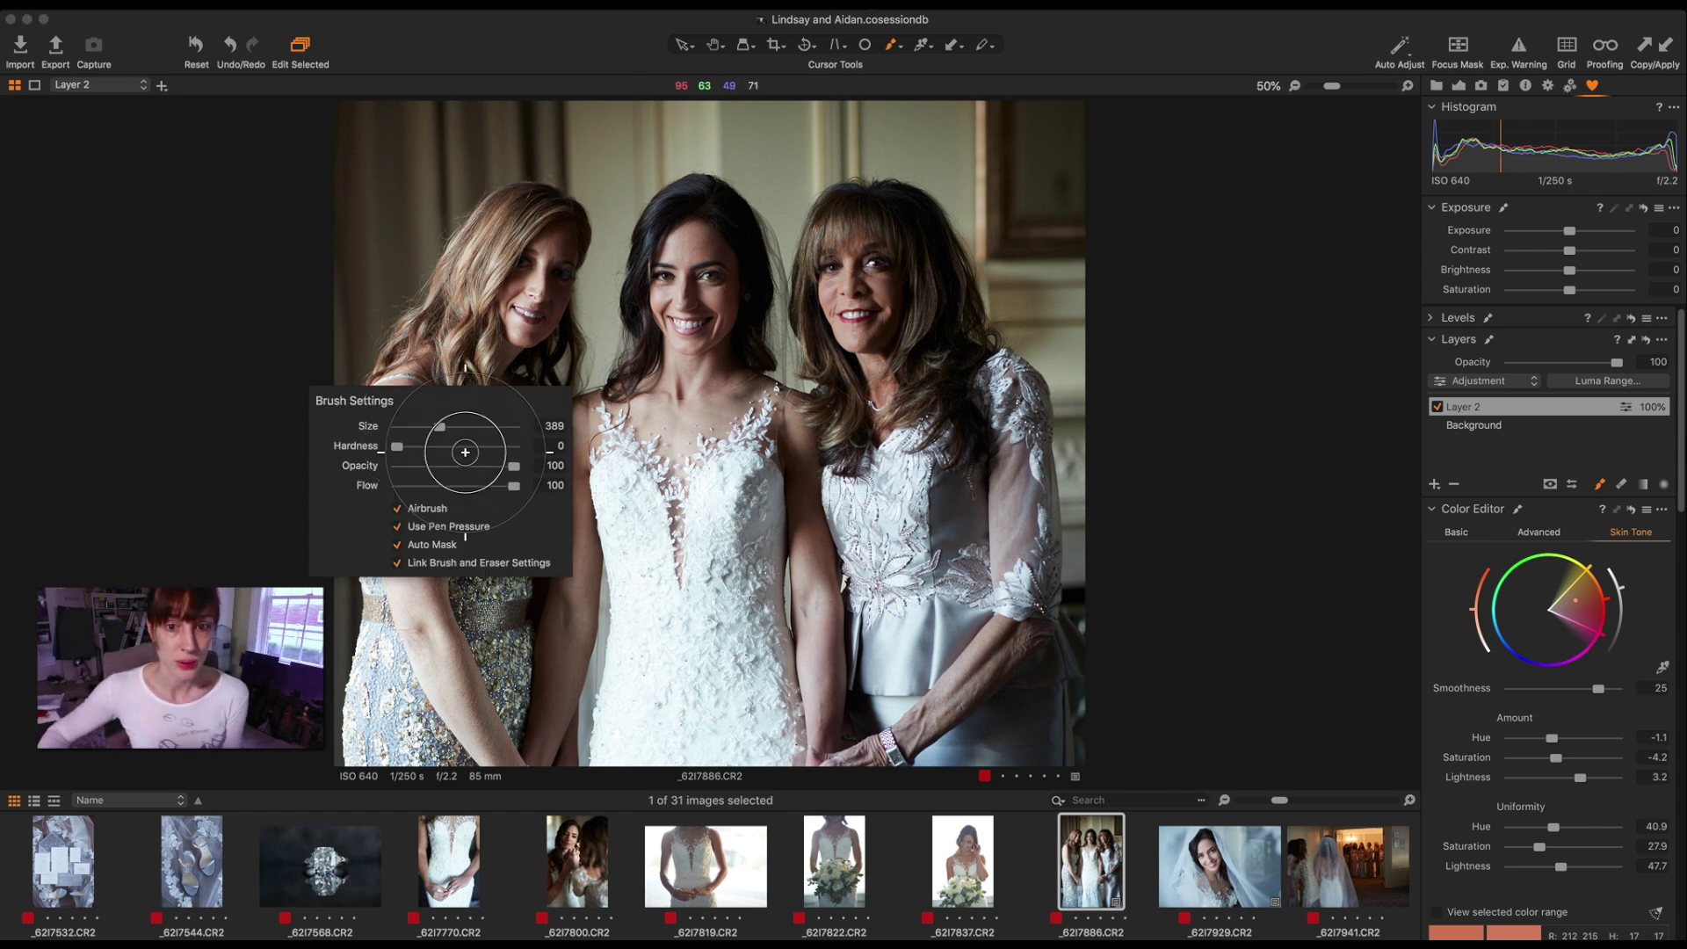
right_click(863, 538)
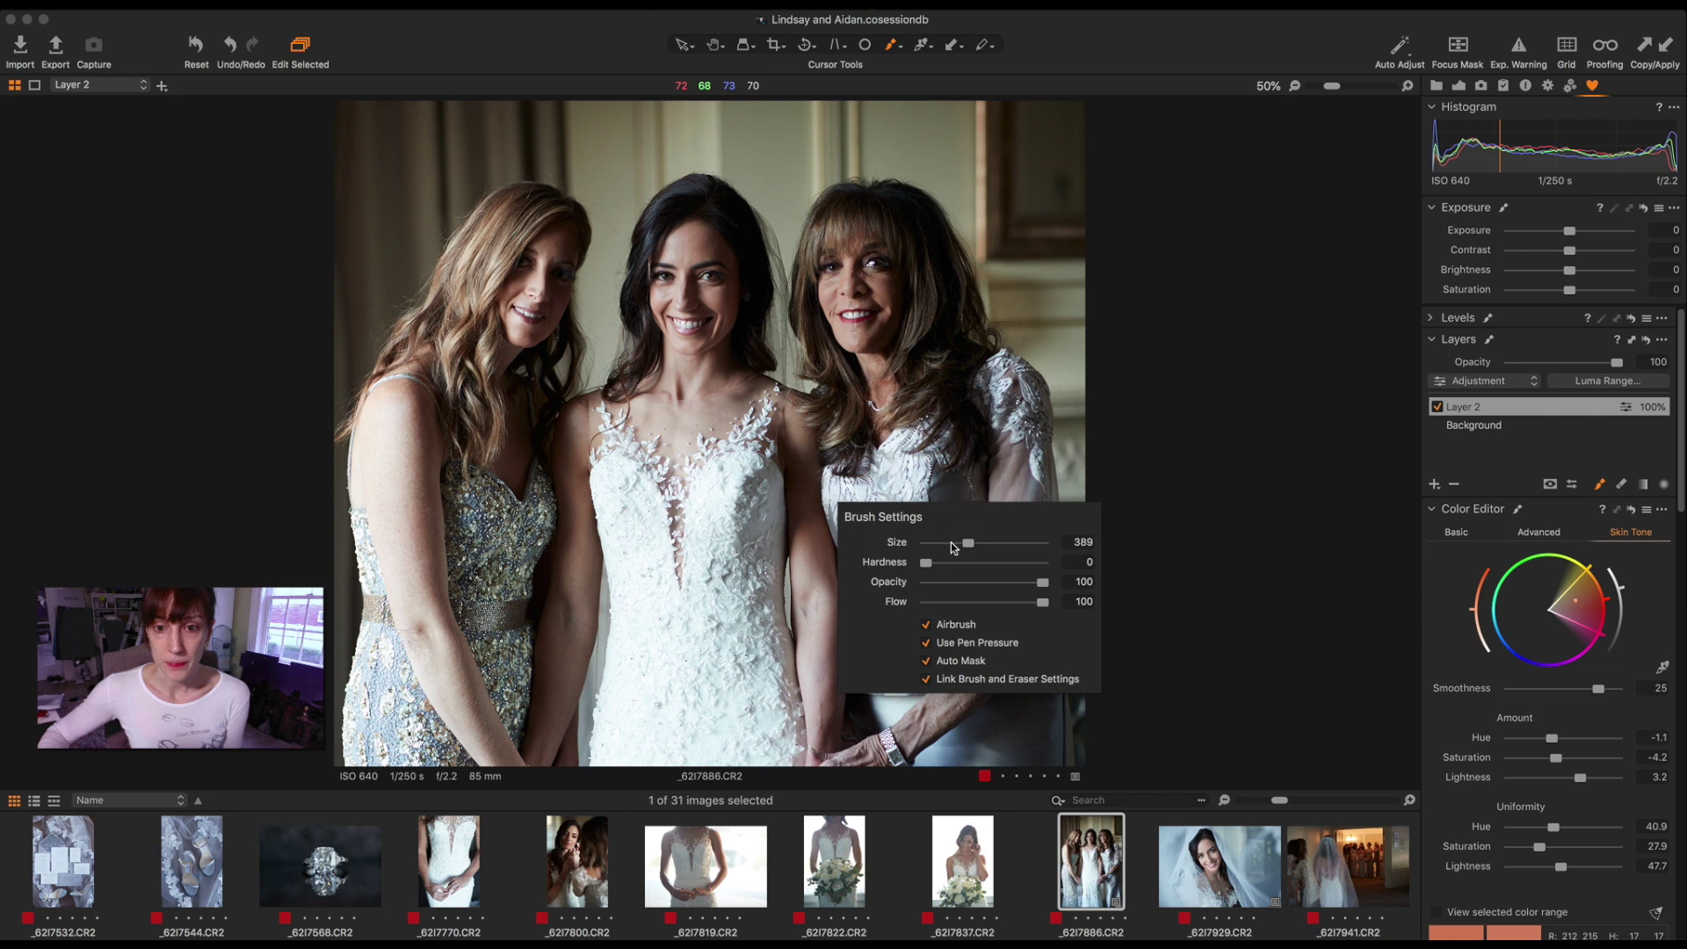
mouse_move(373, 437)
mouse_down()
mouse_move(426, 445)
mouse_move(413, 498)
mouse_move(483, 744)
mouse_move(611, 413)
mouse_move(814, 625)
mouse_move(967, 620)
mouse_up()
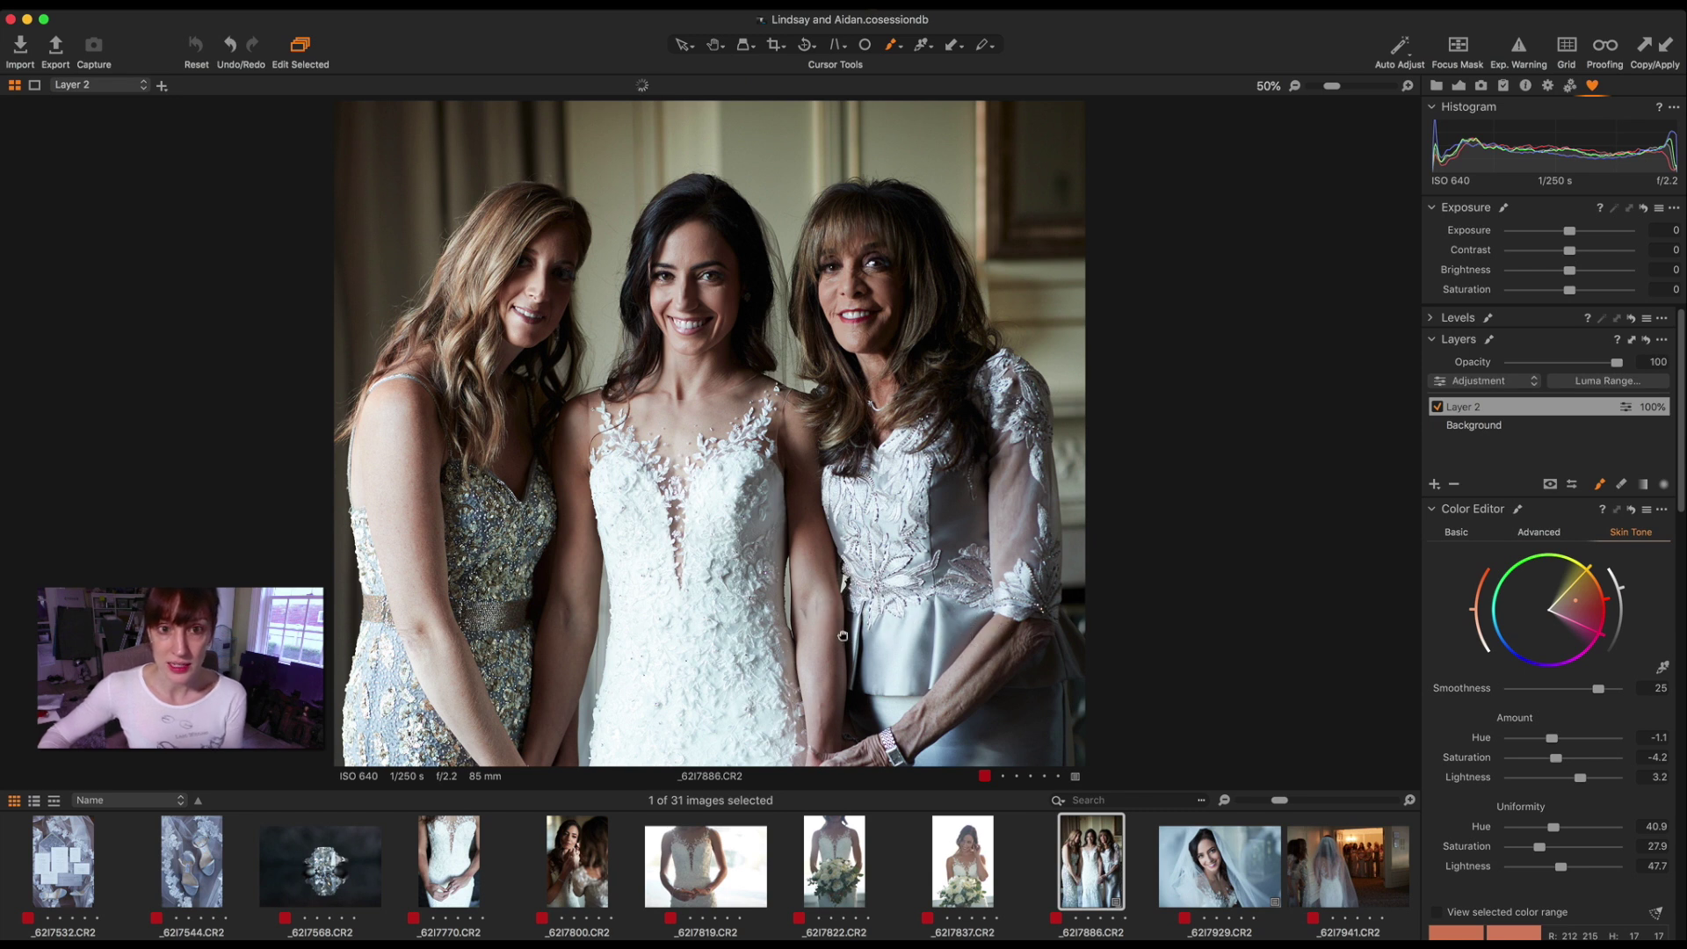
scroll(842, 635, down, 3)
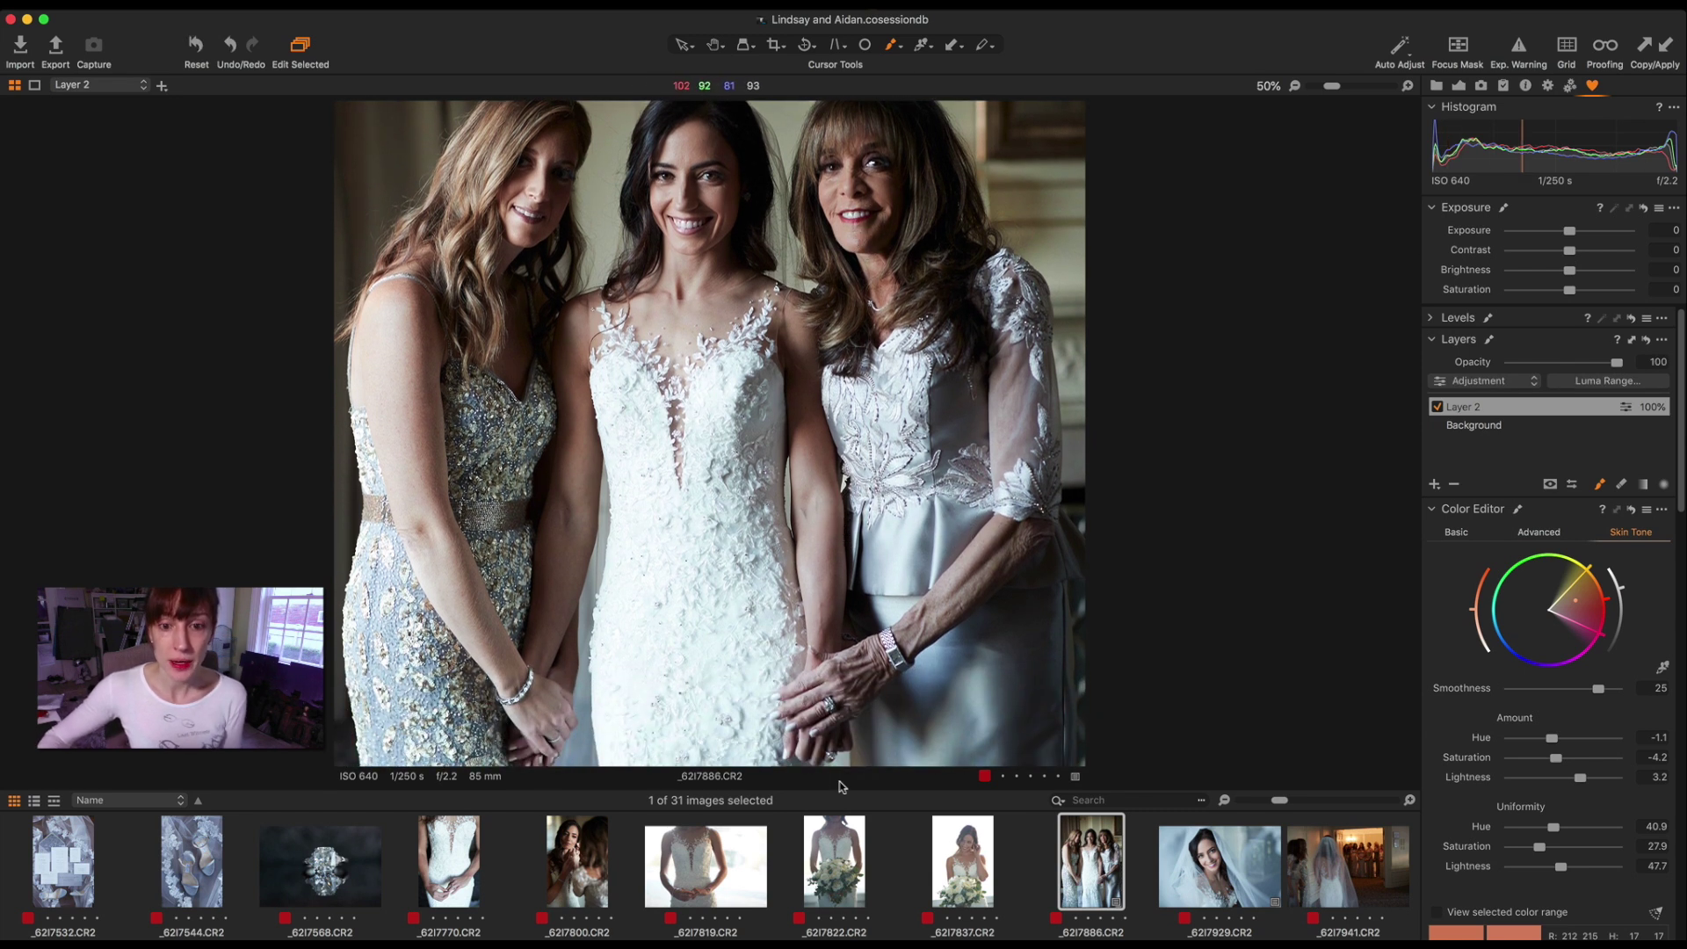
mouse_move(843, 691)
mouse_down()
mouse_move(813, 690)
mouse_move(1002, 528)
mouse_move(991, 575)
mouse_move(775, 719)
mouse_move(791, 681)
mouse_move(795, 743)
mouse_move(822, 626)
mouse_move(813, 694)
mouse_up()
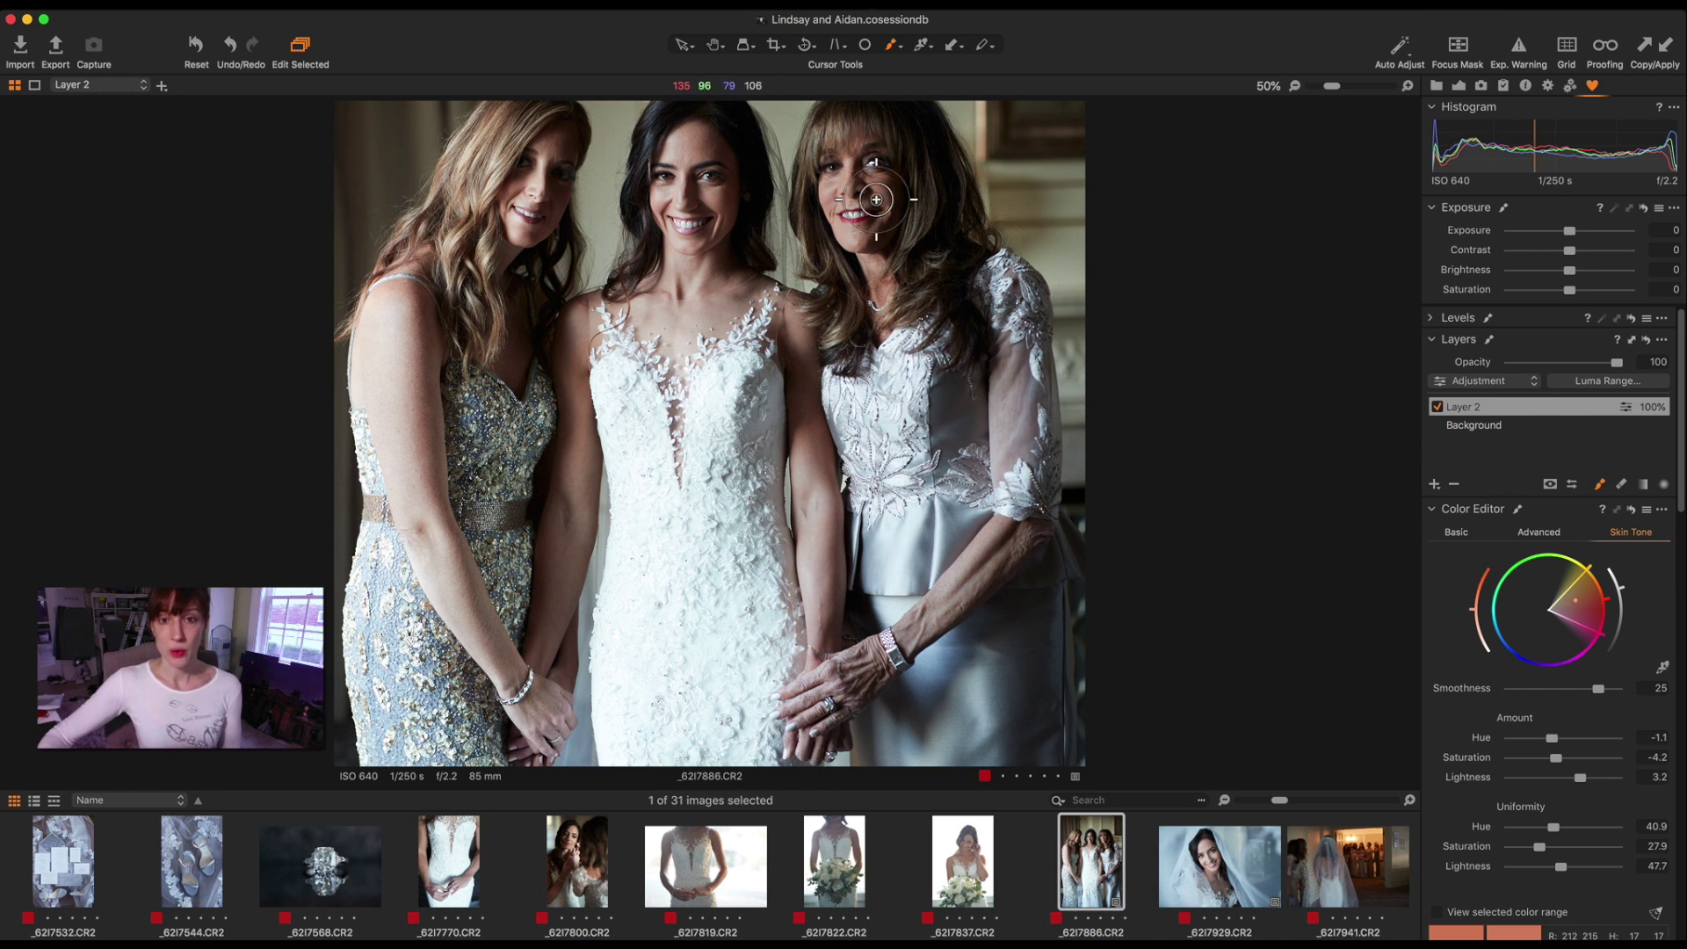
mouse_move(905, 629)
mouse_down()
mouse_move(879, 699)
mouse_move(862, 684)
mouse_move(909, 639)
mouse_move(818, 557)
mouse_move(791, 421)
mouse_move(665, 315)
mouse_up()
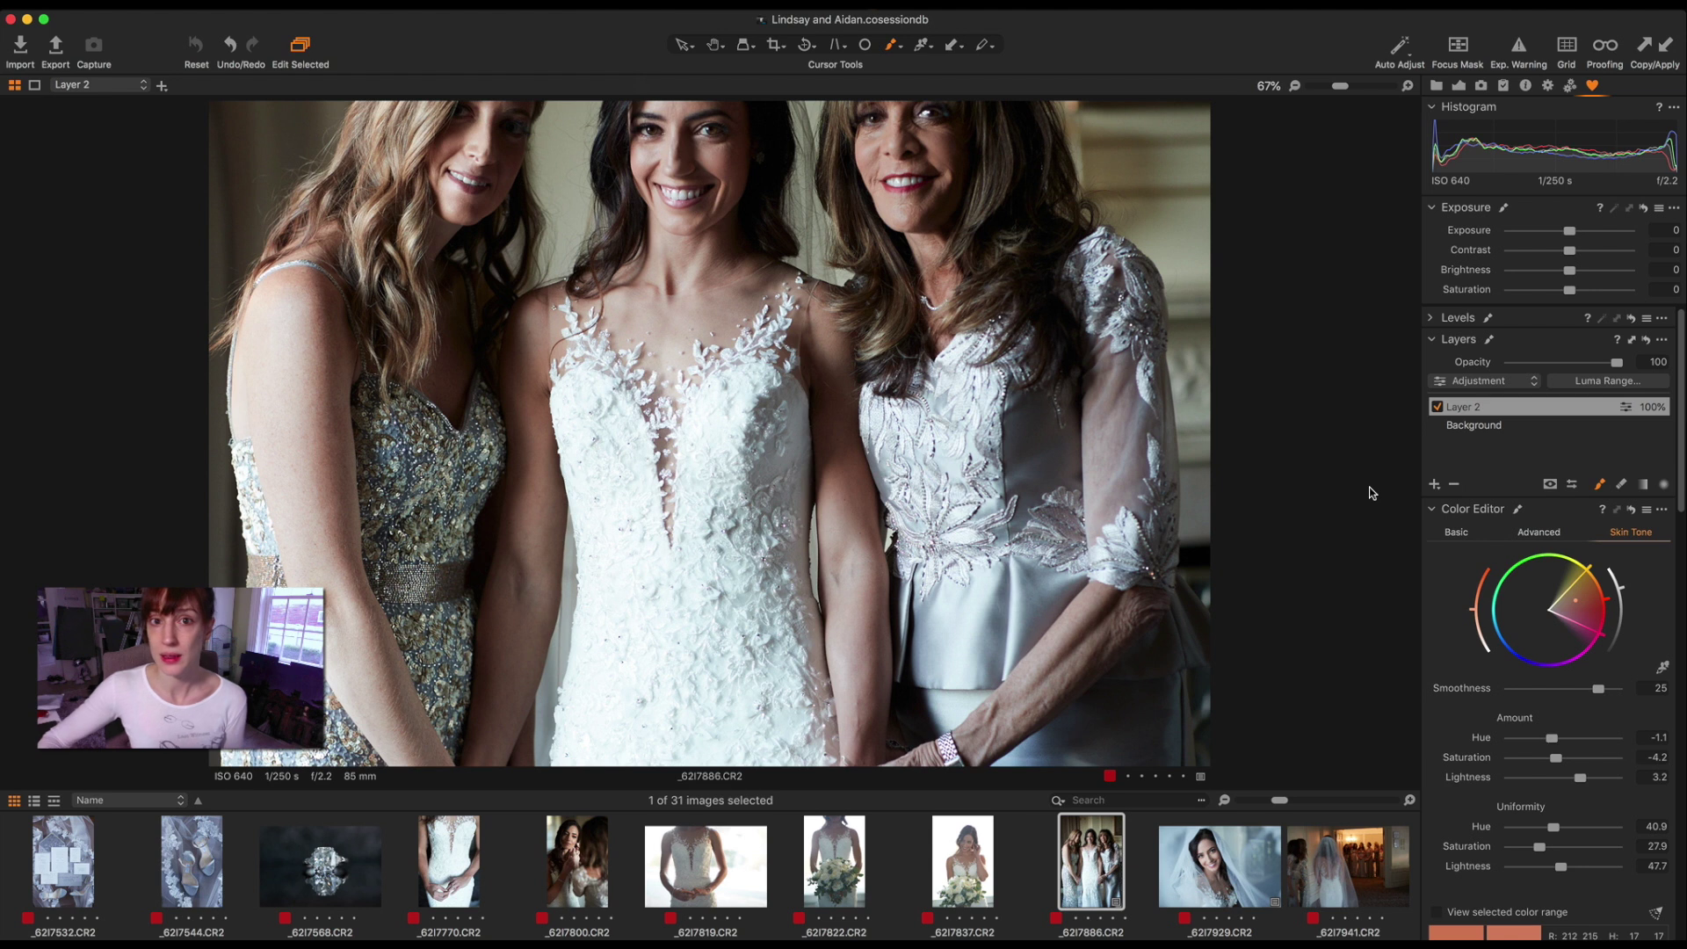
Zoom to fit with Cmd+0 so the whole group photo _62I7886.CR2 is visible.
key(super+0)
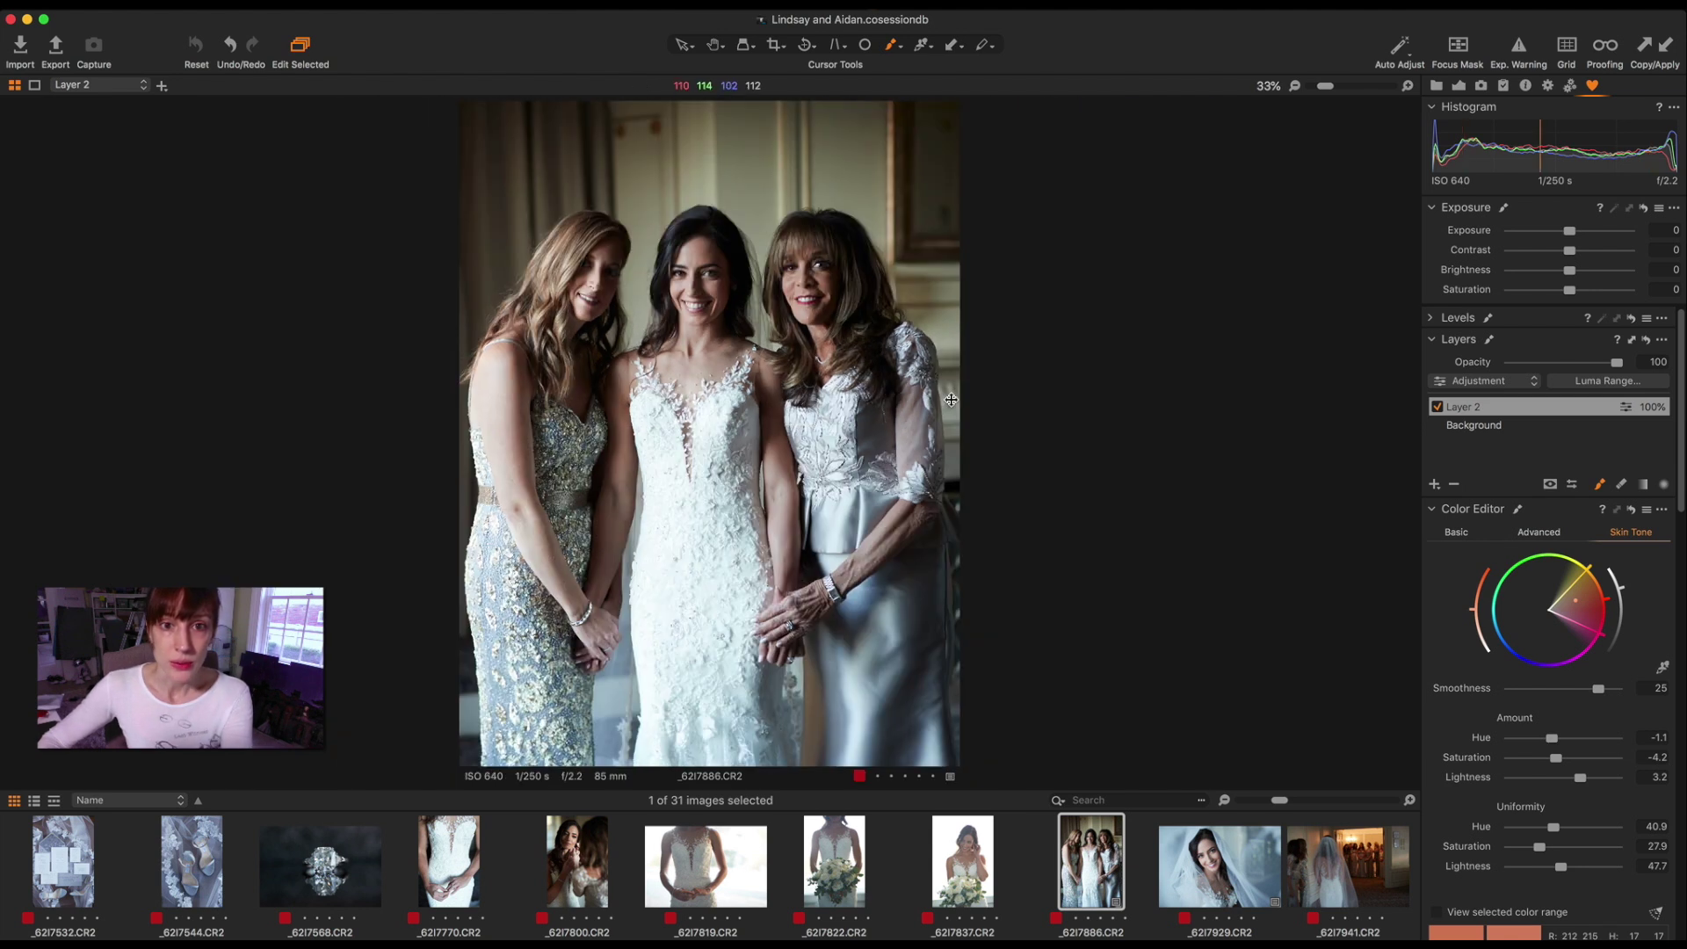